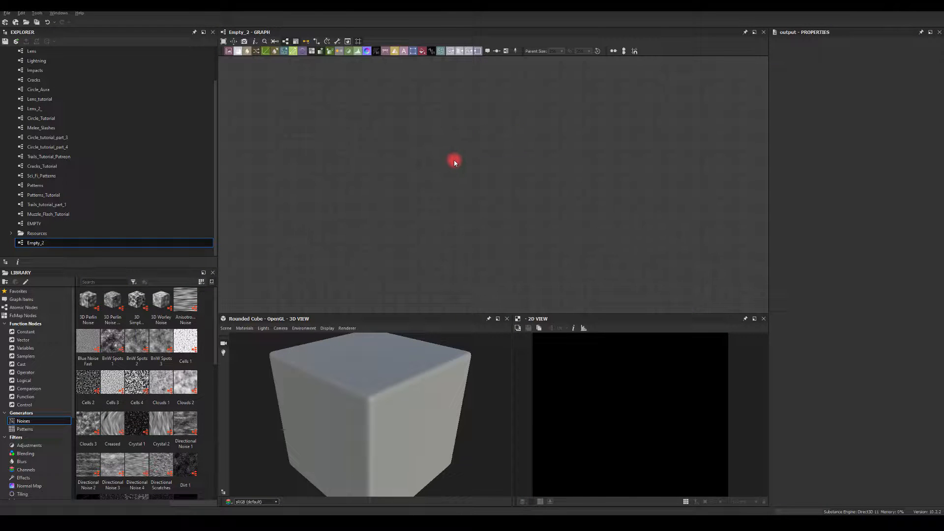
# - Add a Starburst node to the empty graph
pyautogui.press('space')
pyautogui.write('sta')
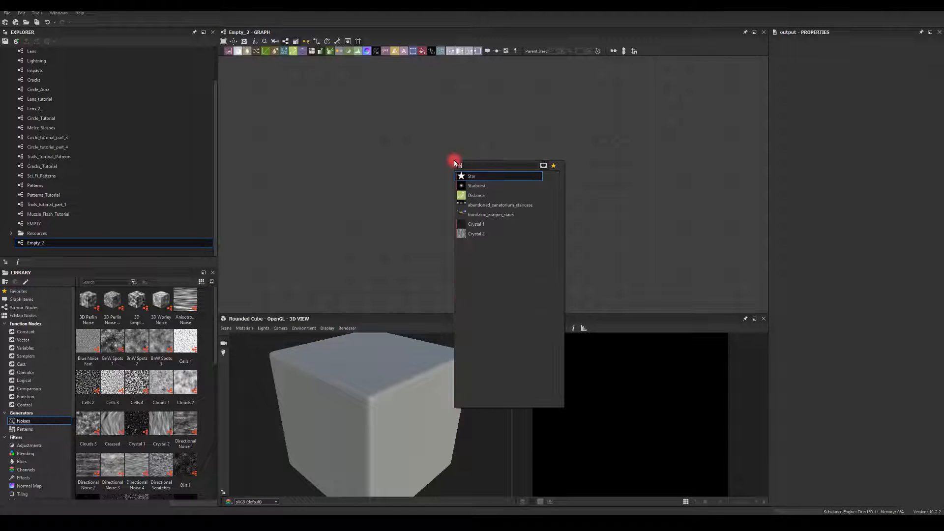
pyautogui.click(471, 187)
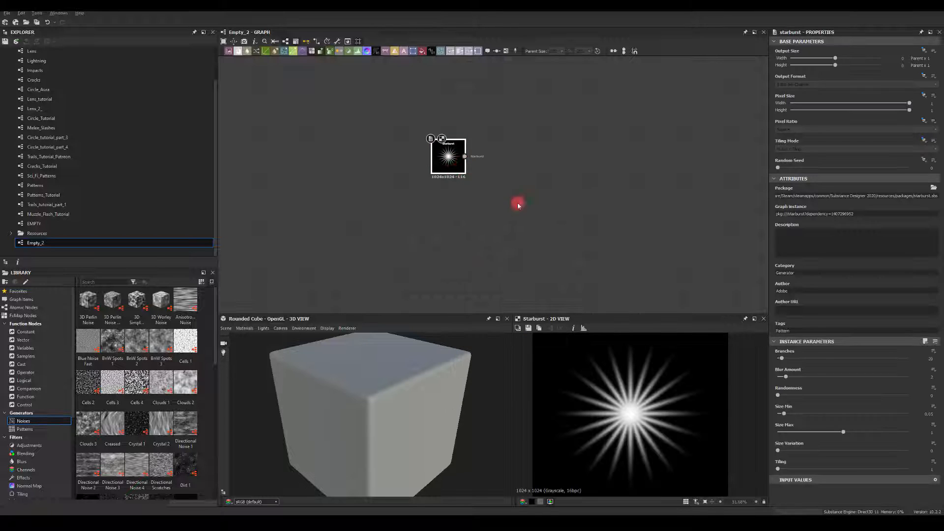
# - Add a Shape node and place it directly below the Starburst node
pyautogui.press('space')
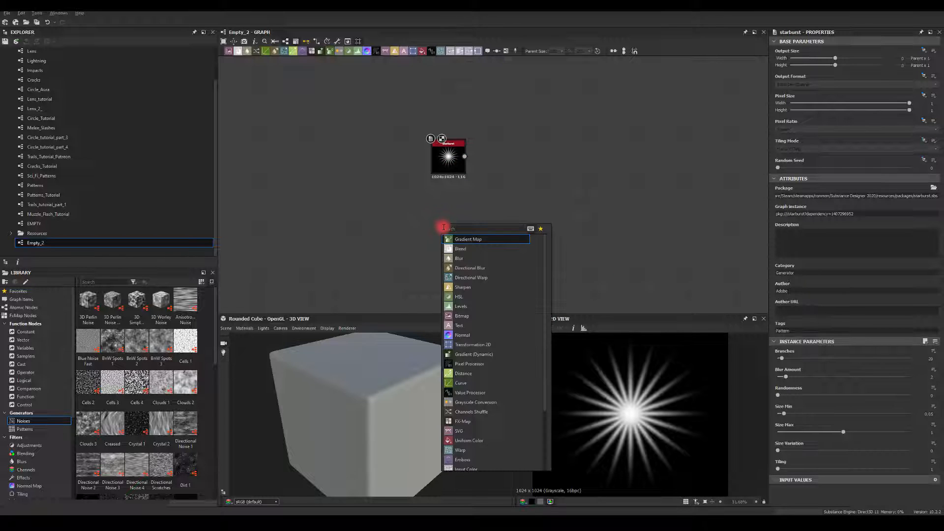
pyautogui.write('shap')
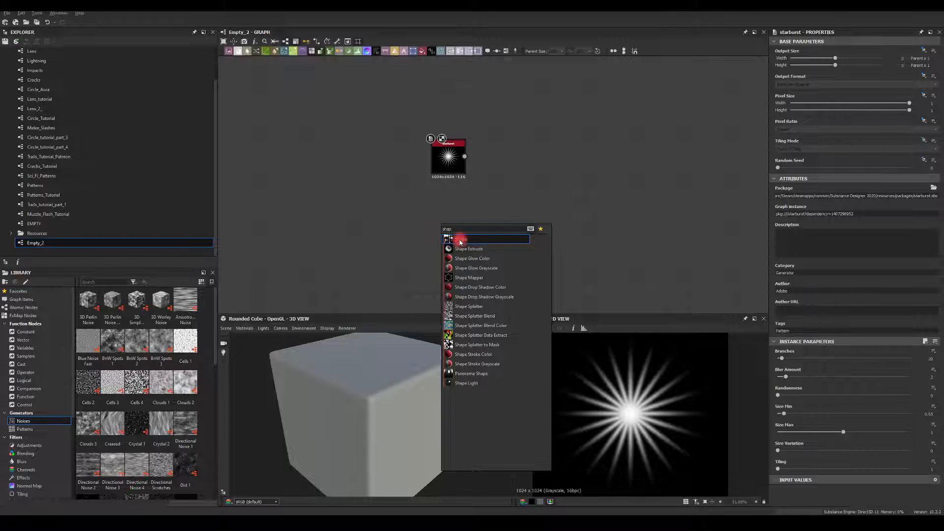
pyautogui.click(461, 249)
pyautogui.moveTo(431, 224); pyautogui.dragTo(442, 213)
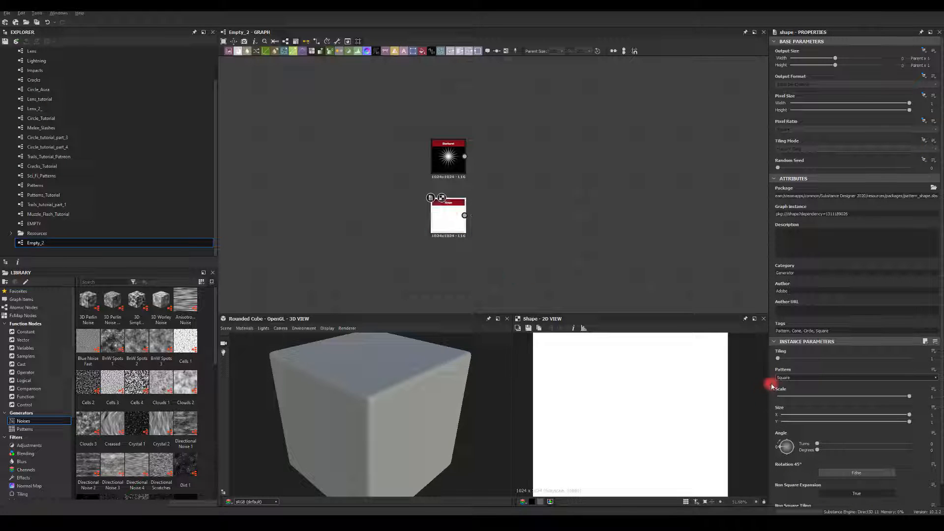
pyautogui.click(787, 379)
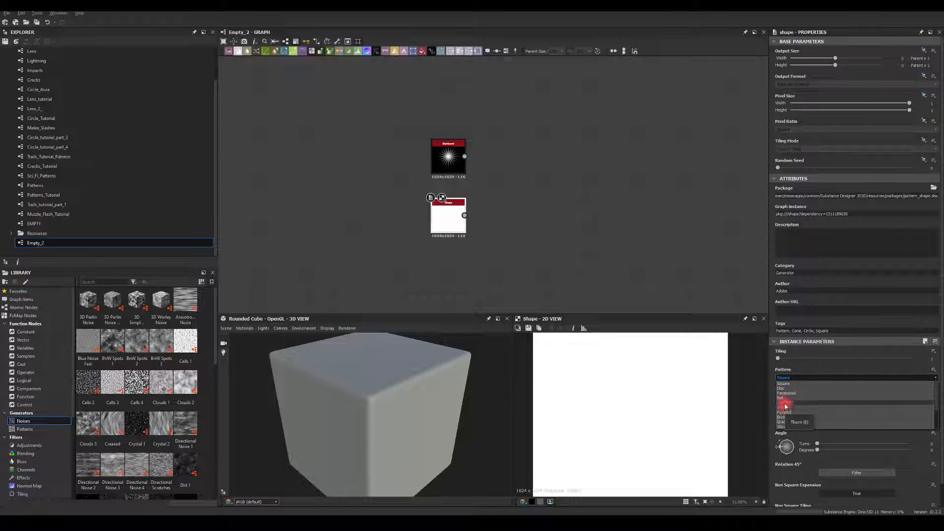
pyautogui.click(576, 255)
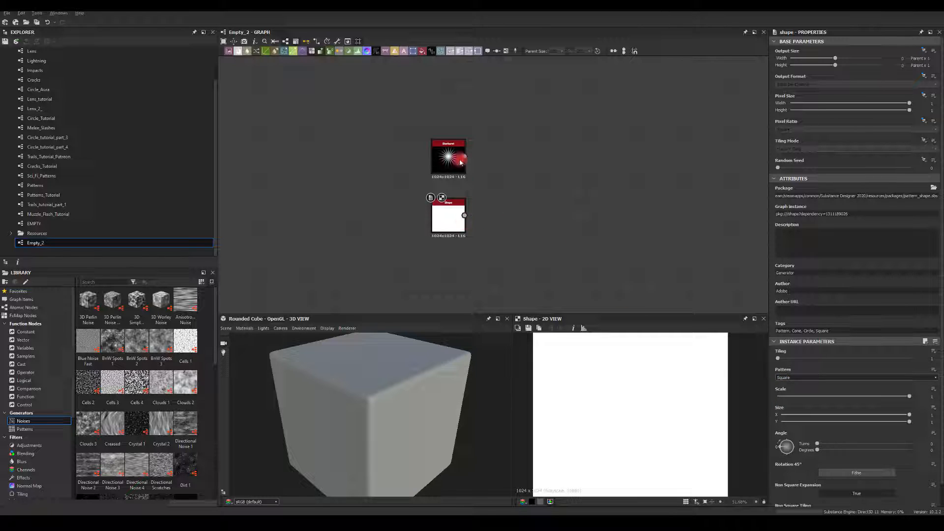
# - Add a Warp node fed by the Starburst output and connect the Shape output to its gradient input
pyautogui.moveTo(464, 157); pyautogui.dragTo(559, 177)
pyautogui.write('warp')
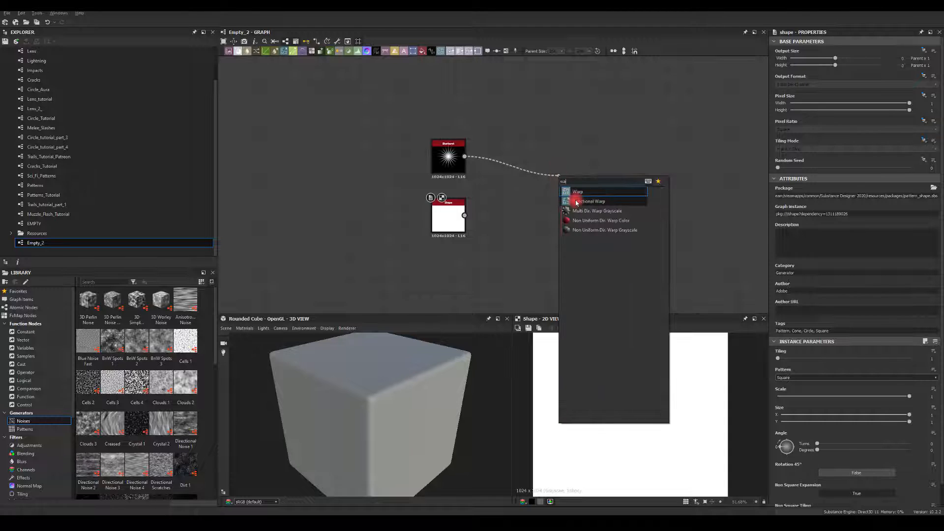
pyautogui.press('Return')
pyautogui.moveTo(465, 215); pyautogui.dragTo(547, 186)
# - Set the Shape node's pattern to Gaussian
pyautogui.click(448, 217)
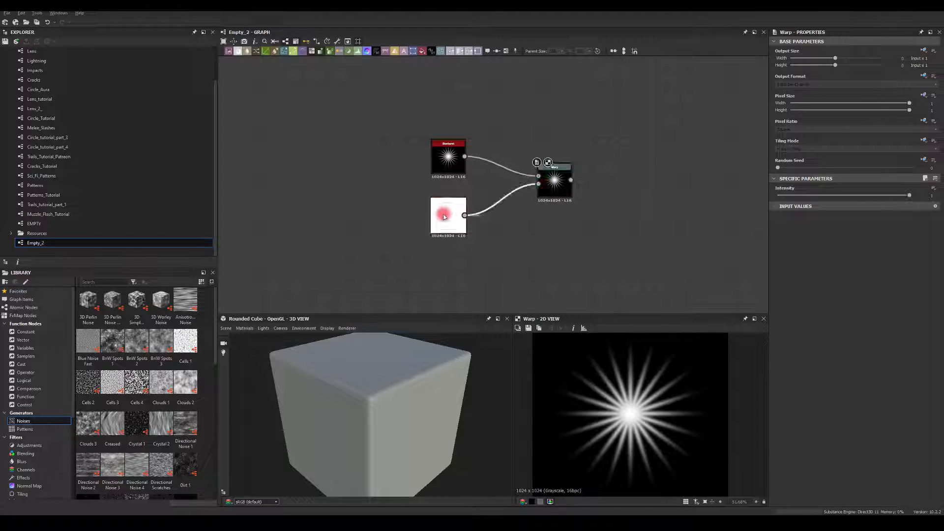
pyautogui.click(793, 377)
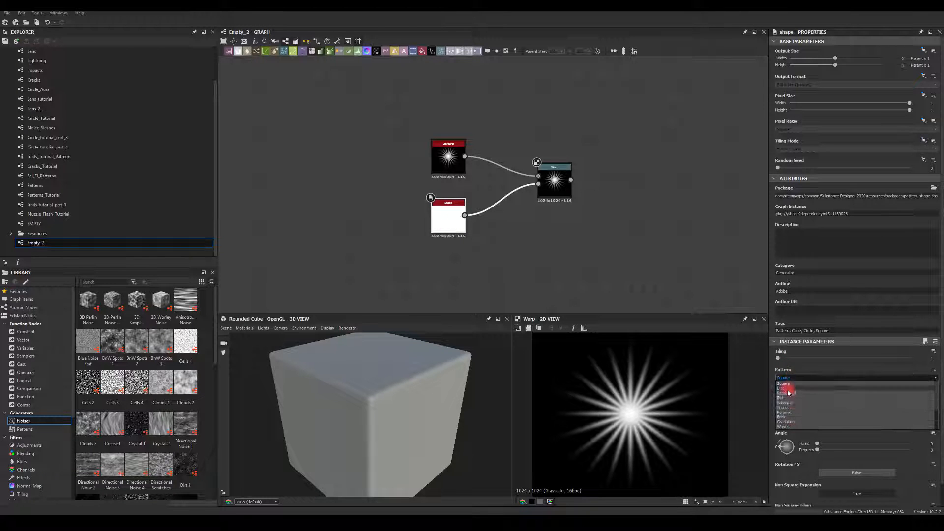
pyautogui.click(785, 405)
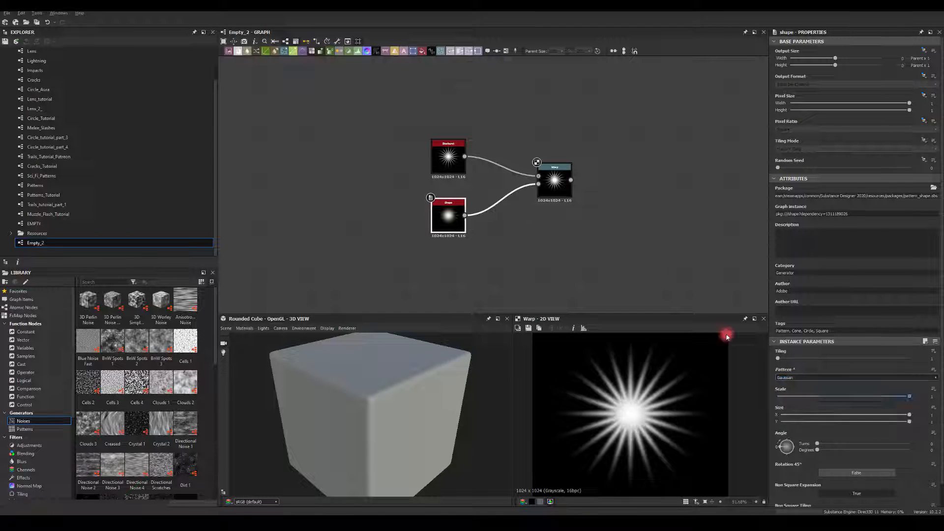
# - Move the Warp node slightly closer to its inputs and raise its Intensity so the starburst opens into a spiked ring
pyautogui.moveTo(548, 173); pyautogui.dragTo(536, 173)
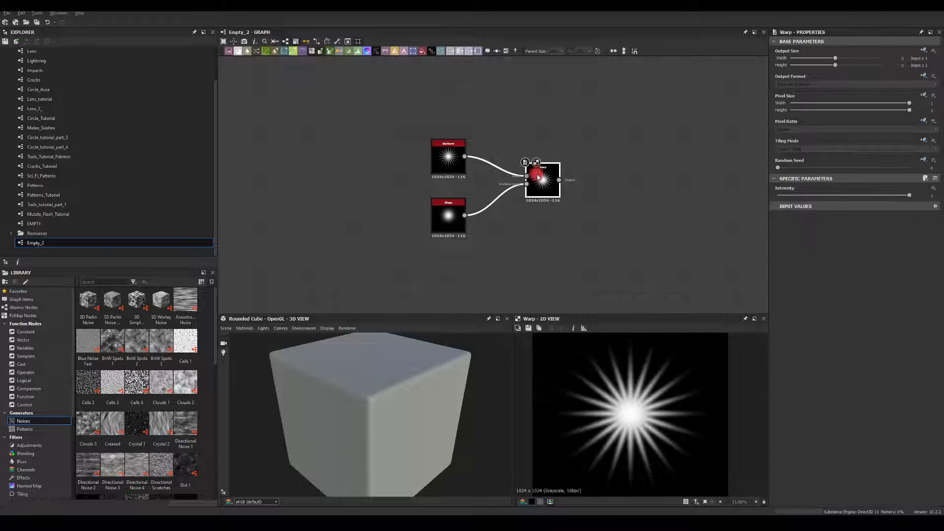
pyautogui.moveTo(924, 195); pyautogui.dragTo(940, 195)
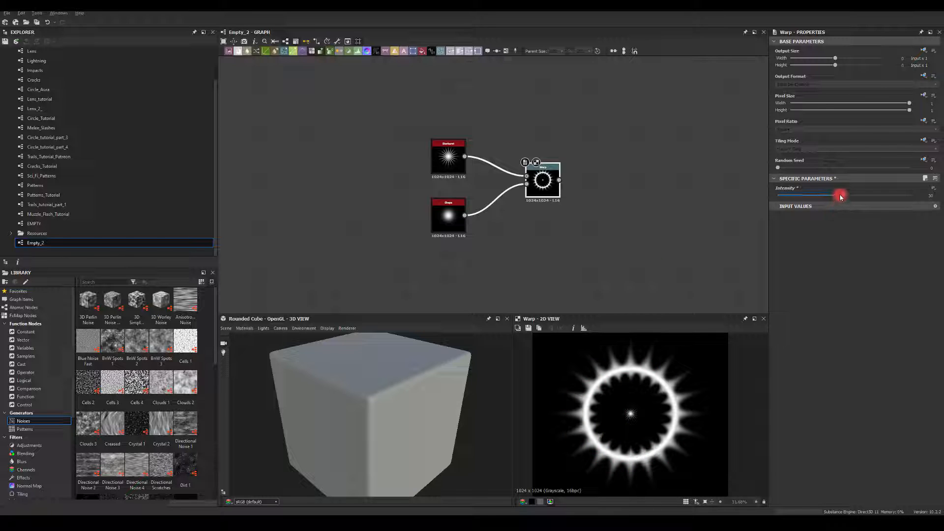
pyautogui.moveTo(840, 196)
pyautogui.mouseDown()
pyautogui.moveTo(760, 202)
pyautogui.moveTo(856, 218)
pyautogui.moveTo(861, 208)
pyautogui.moveTo(841, 205)
pyautogui.moveTo(853, 204)
pyautogui.mouseUp()
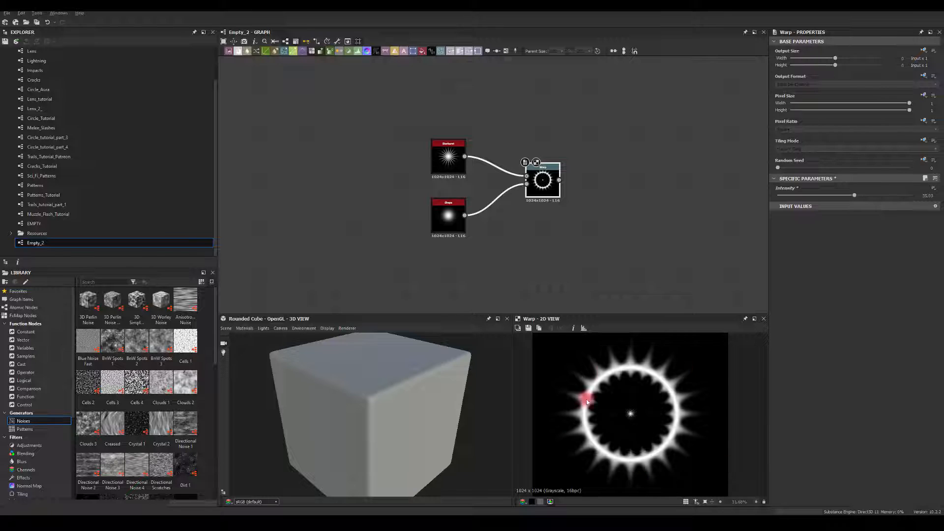
# - Set the Starburst node's Branches to 8 and its Blur Amount to 0.1
pyautogui.click(448, 154)
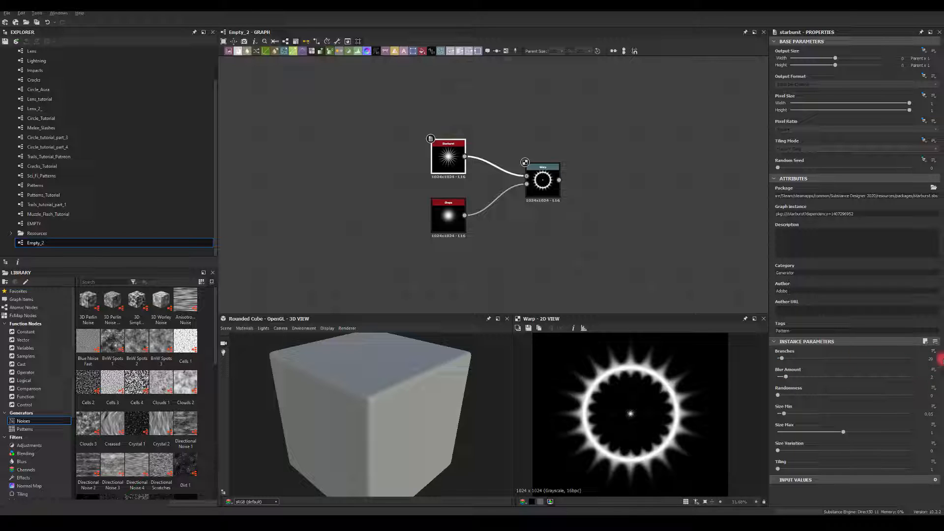
pyautogui.write('8')
pyautogui.press('Return')
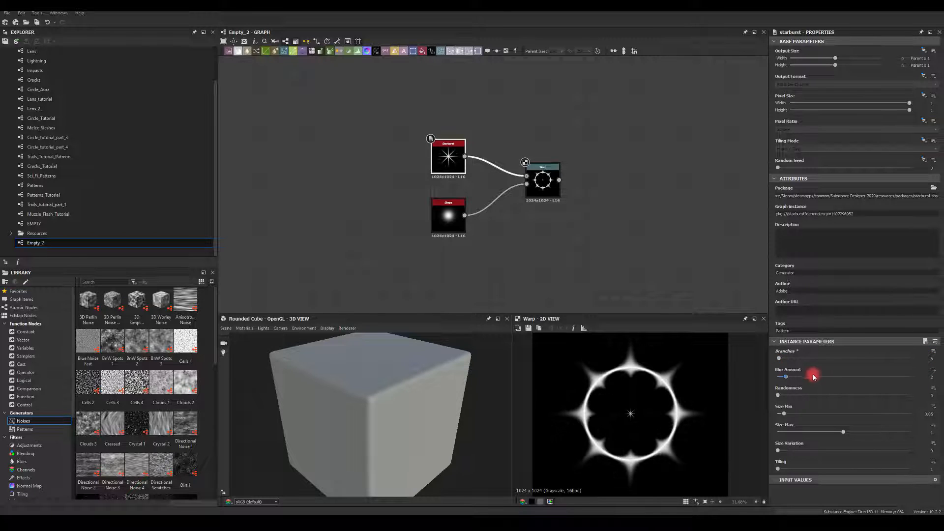
pyautogui.write('0.1')
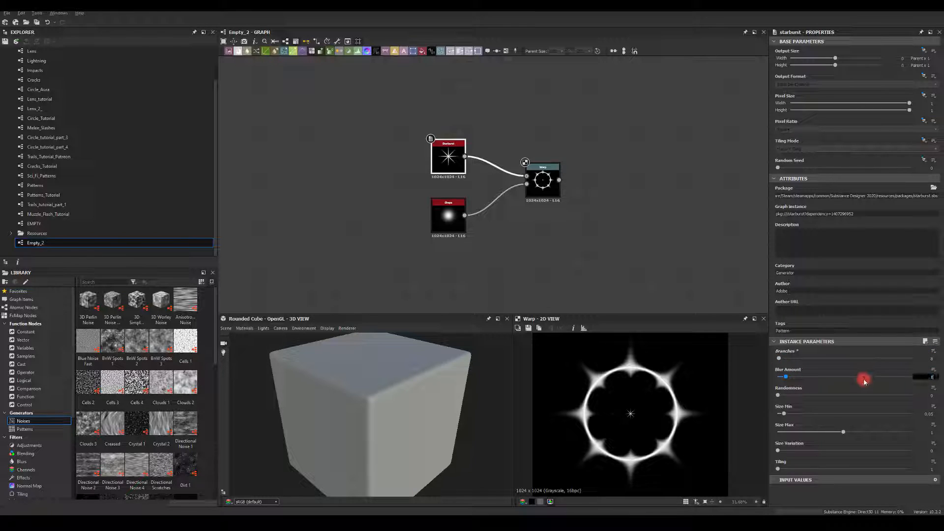
pyautogui.press('Return')
# - Set the Starburst's Randomness to 0.85
pyautogui.moveTo(777, 395); pyautogui.dragTo(913, 395)
pyautogui.doubleClick(927, 396)
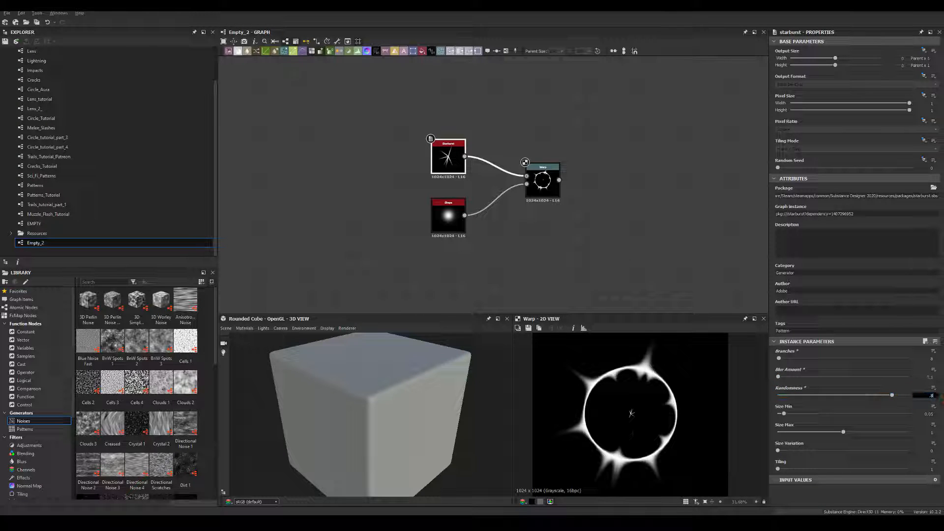
pyautogui.write('.85')
pyautogui.press('Return')
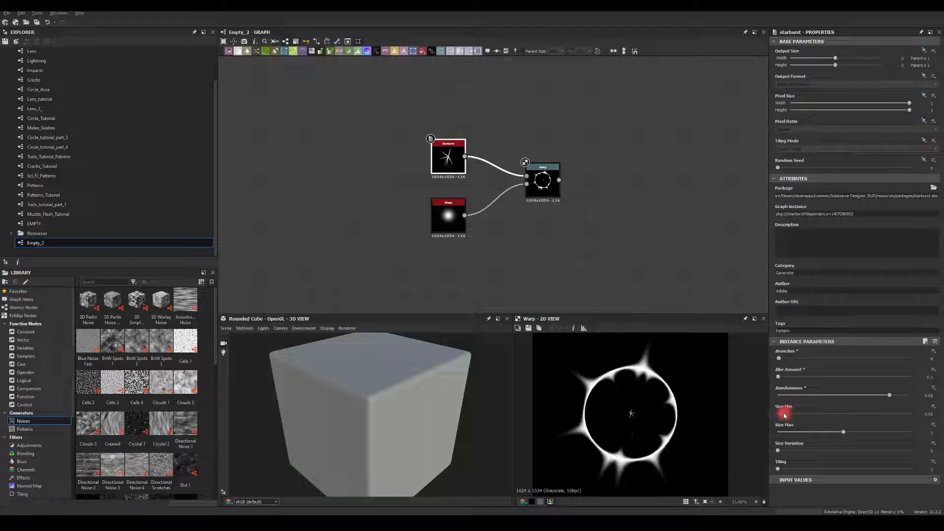
# - Try a smaller Size Min on the Starburst, restore it to 0.05, and raise Size Max to about 1.17
pyautogui.moveTo(785, 415); pyautogui.dragTo(782, 417)
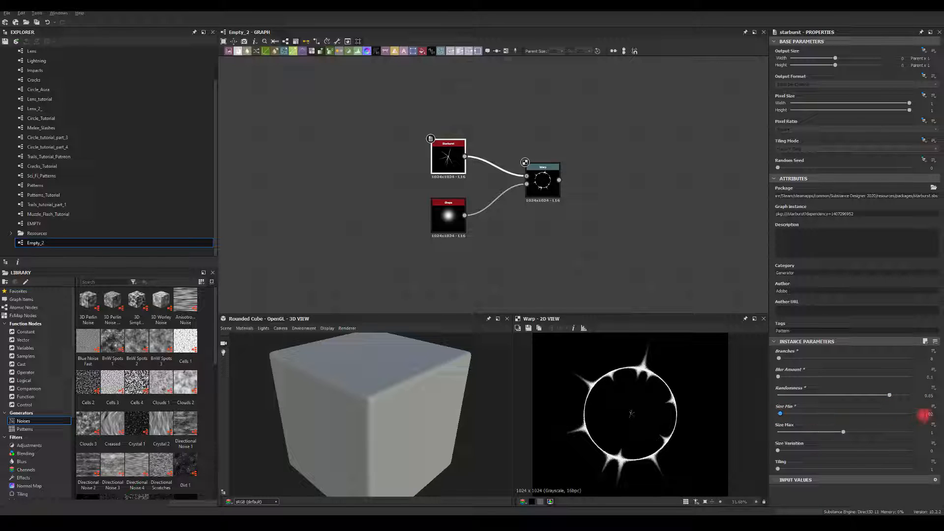
pyautogui.write('.05')
pyautogui.press('Return')
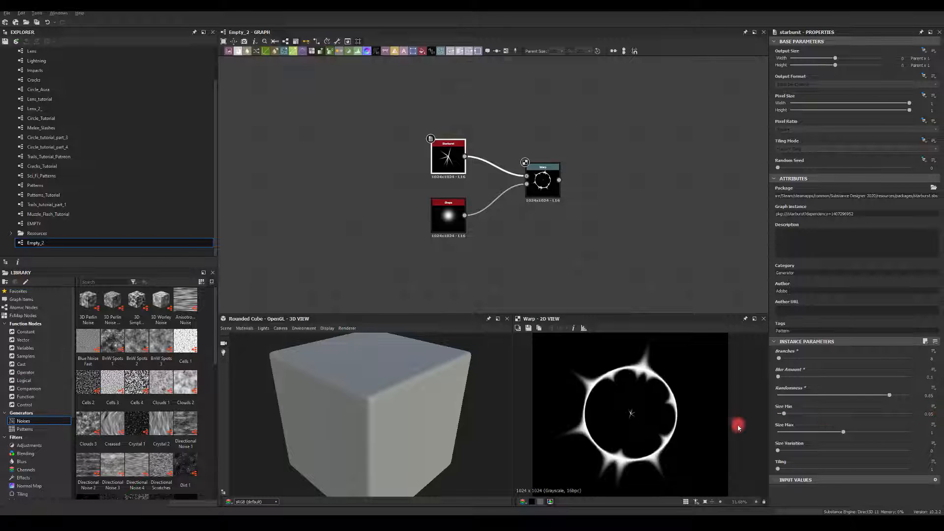
pyautogui.moveTo(841, 433)
pyautogui.mouseDown()
pyautogui.moveTo(887, 434)
pyautogui.moveTo(840, 433)
pyautogui.moveTo(856, 434)
pyautogui.mouseUp()
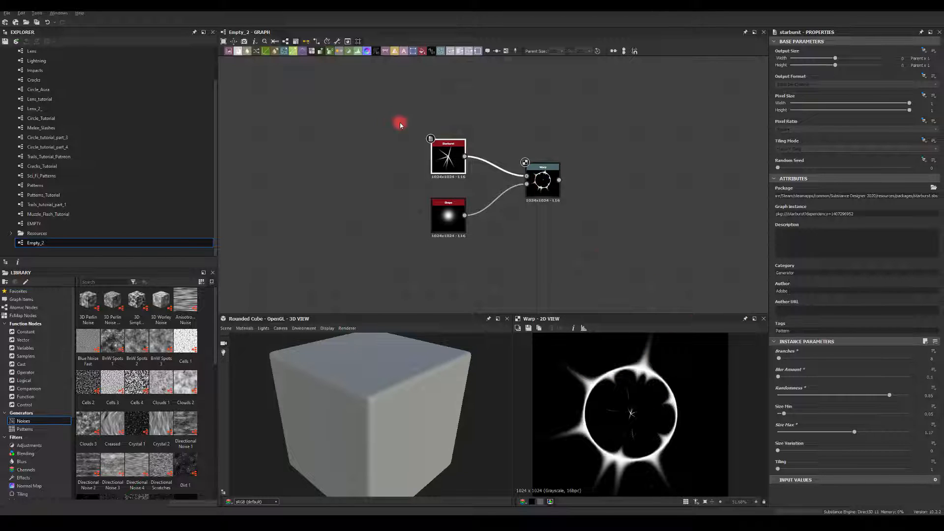
# - Override the Warp node's inherited tiling mode and set it to No Tiling
pyautogui.click(544, 178)
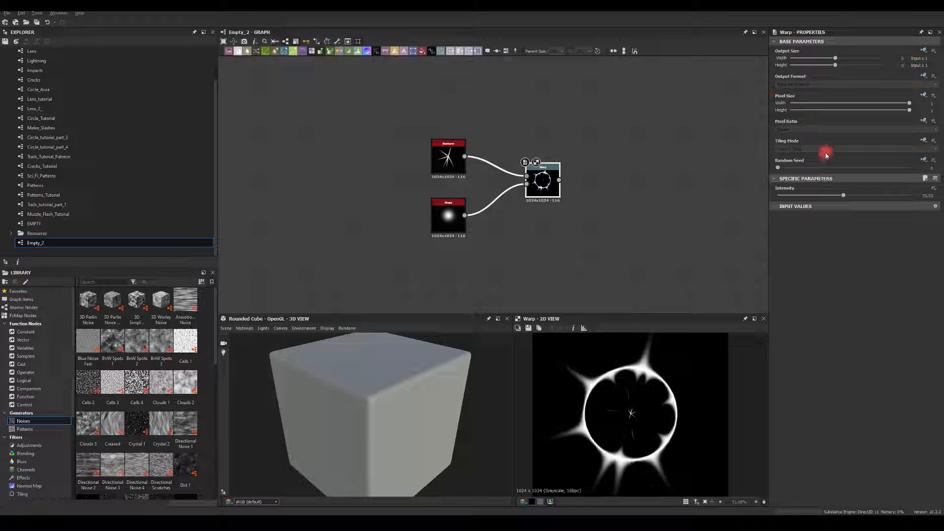
pyautogui.click(923, 143)
pyautogui.click(795, 147)
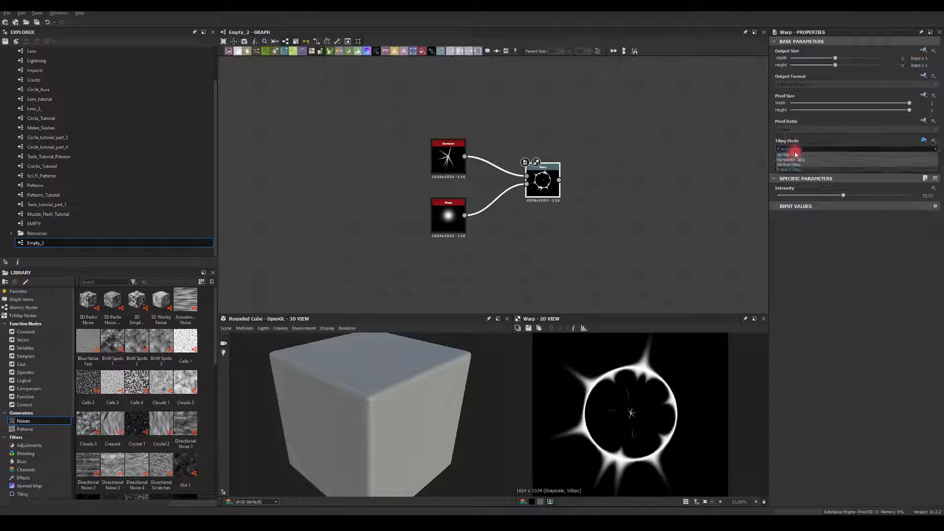
# - Make the Starburst's tiling mode absolute, set it to No Tiling, and check the Warp result
pyautogui.click(448, 155)
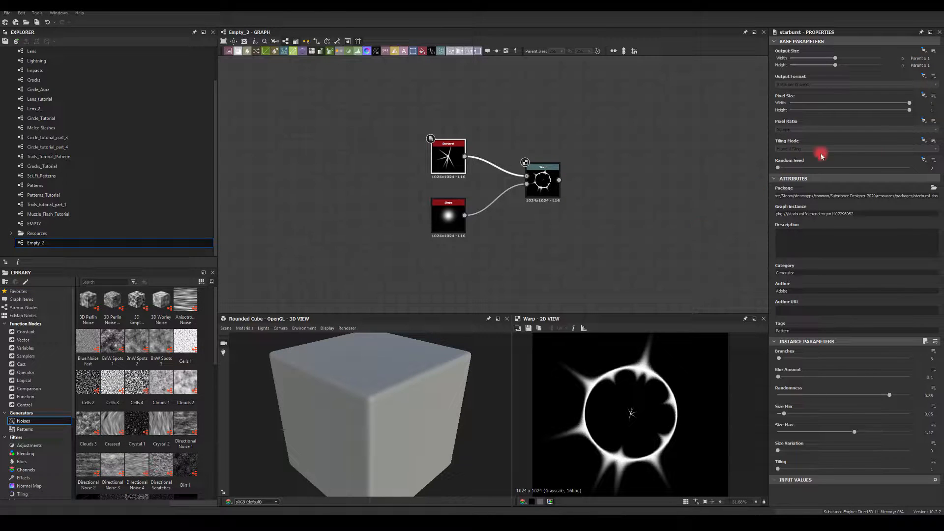
pyautogui.click(923, 141)
pyautogui.click(910, 160)
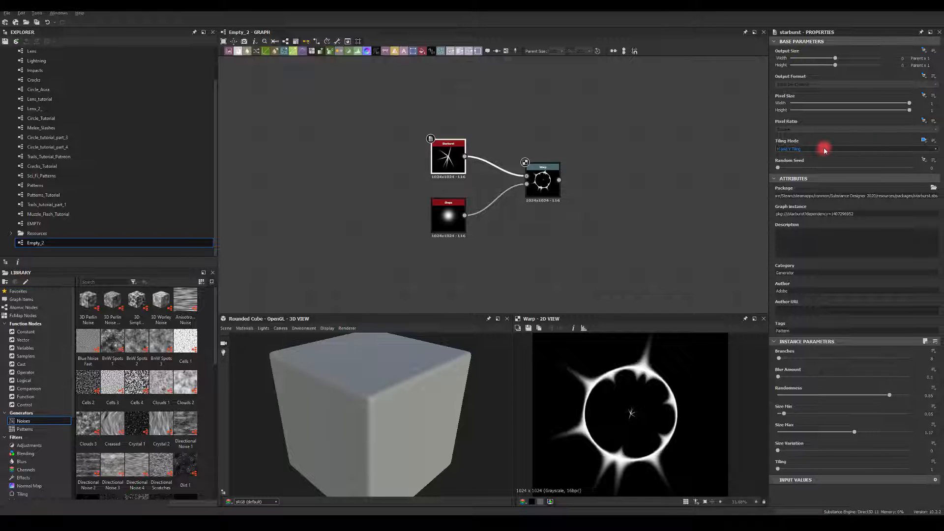
pyautogui.click(822, 149)
pyautogui.click(799, 154)
pyautogui.click(612, 144)
pyautogui.click(542, 182)
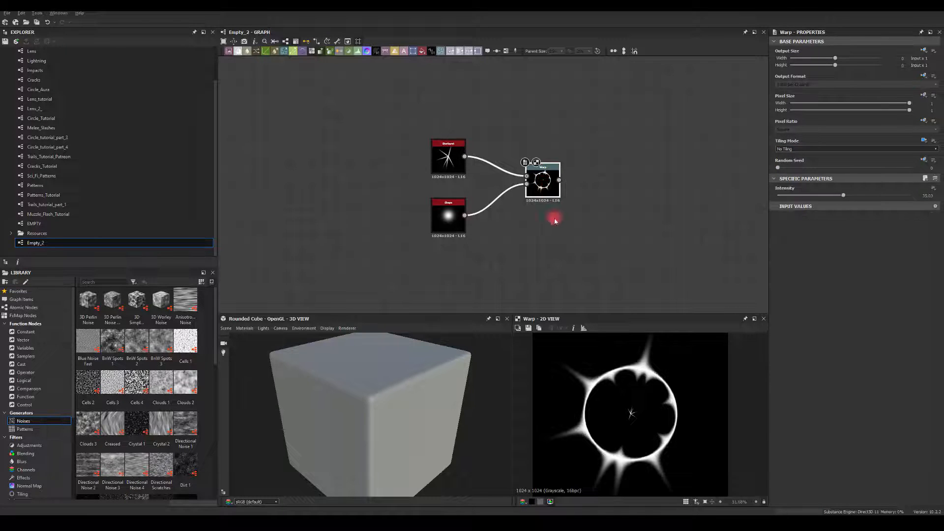
pyautogui.scroll(-2, 605, 391)
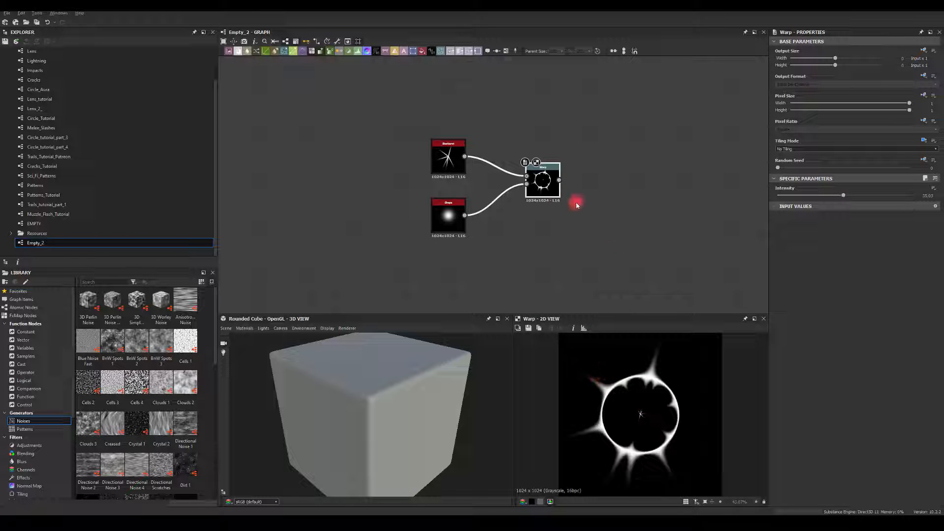
# - Set the Starburst's Blur Amount to 0.05 and its Size Min to 0.02
pyautogui.click(449, 158)
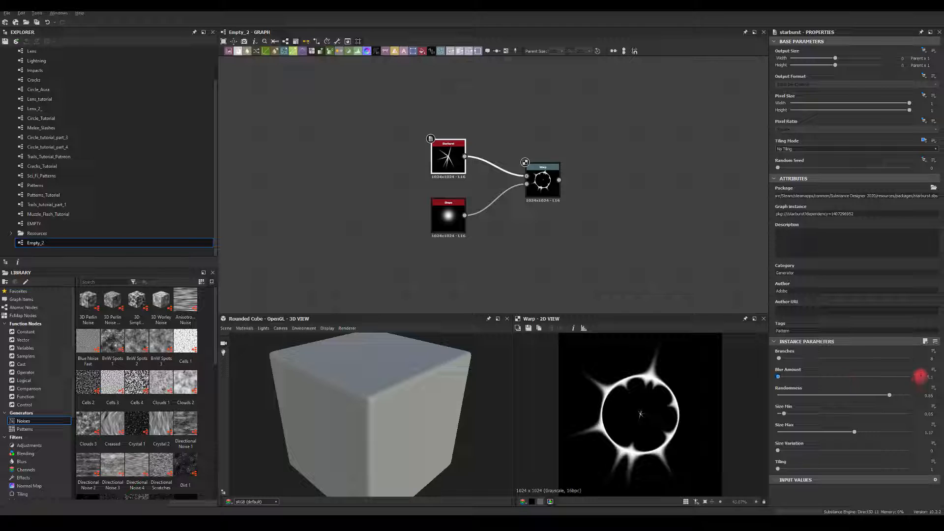
pyautogui.doubleClick(921, 376)
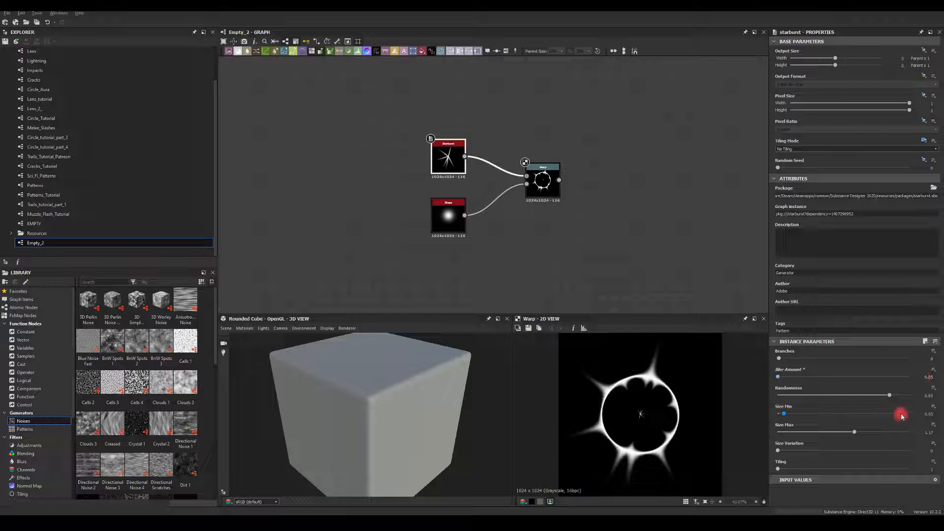
pyautogui.write('0.02')
pyautogui.press('Return')
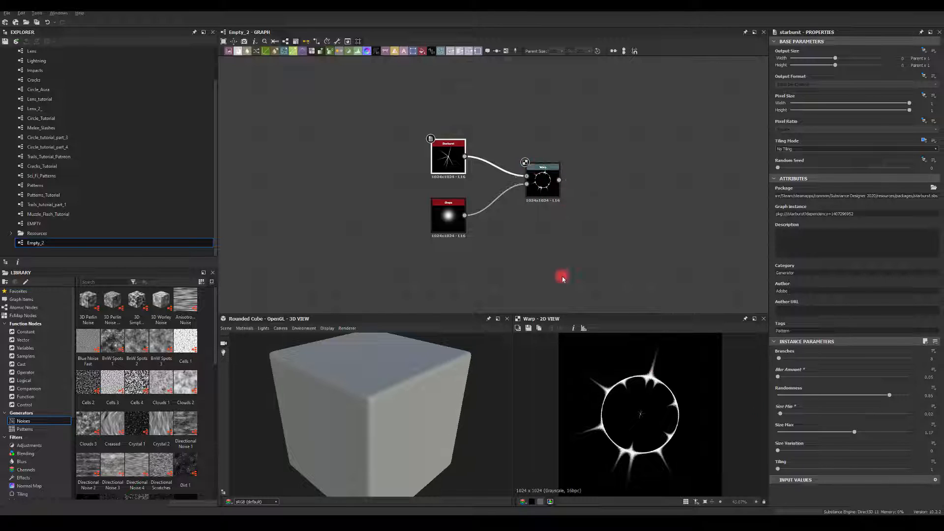
# - Raise the Starburst's Size Variation to about 0.6 and its Size Max to about 1.53
pyautogui.moveTo(778, 450); pyautogui.dragTo(857, 451)
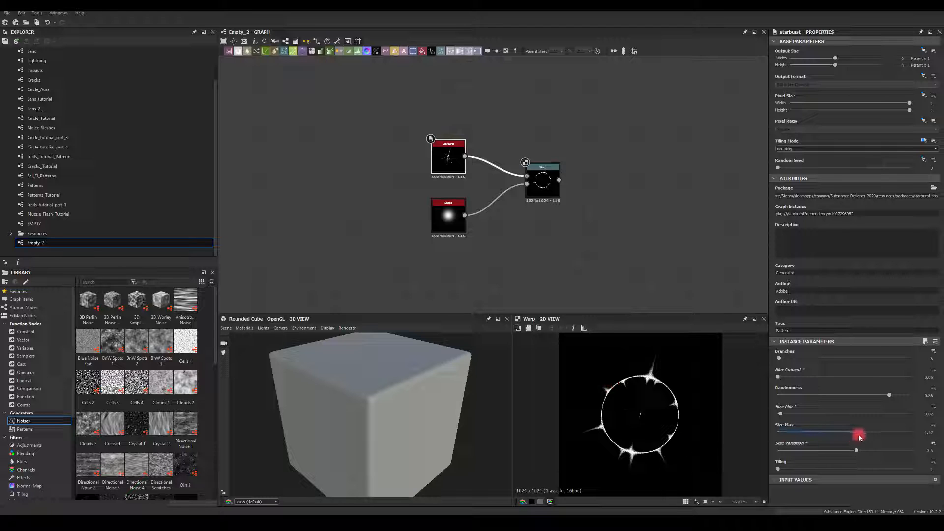
pyautogui.moveTo(856, 434); pyautogui.dragTo(878, 435)
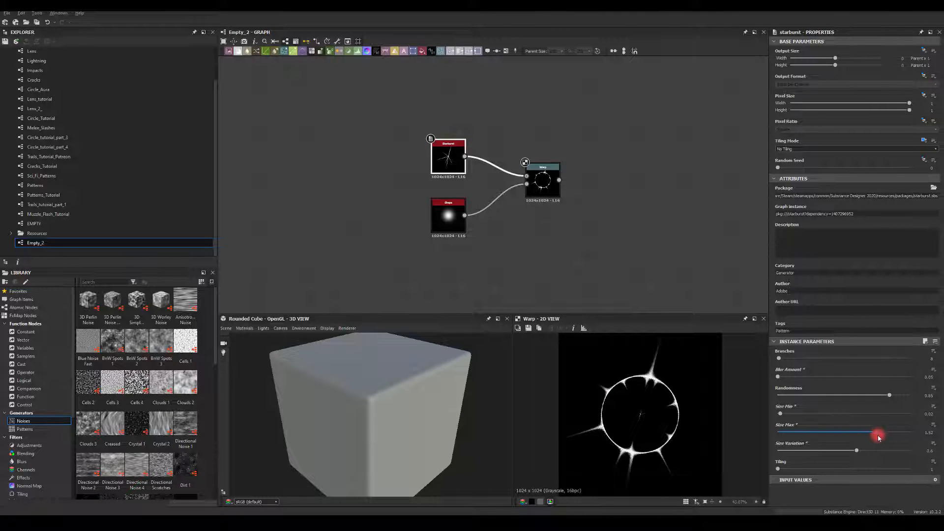
pyautogui.moveTo(783, 415)
pyautogui.mouseDown()
pyautogui.moveTo(792, 413)
pyautogui.moveTo(782, 412)
pyautogui.mouseUp()
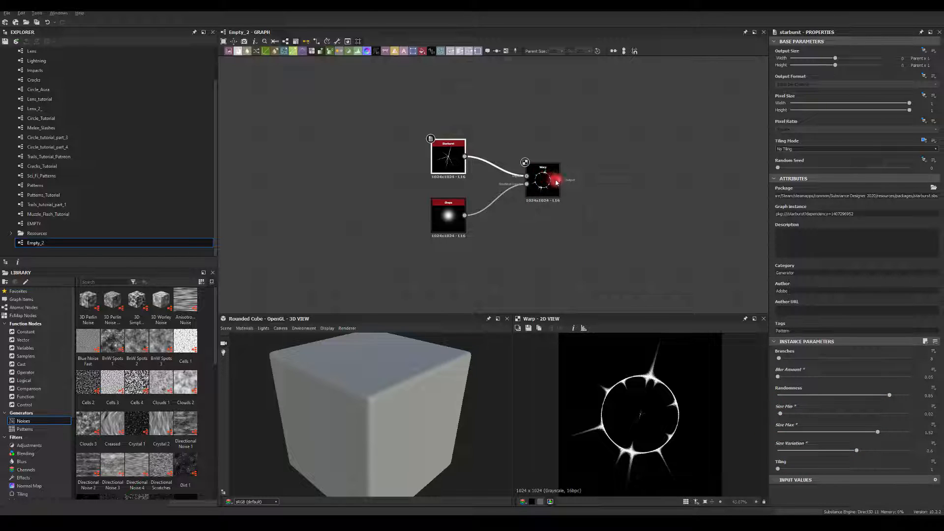
# - Connect an Invert Grayscale node to the Gaussian Shape's output and preview the Warp result again
pyautogui.moveTo(465, 214); pyautogui.dragTo(554, 247)
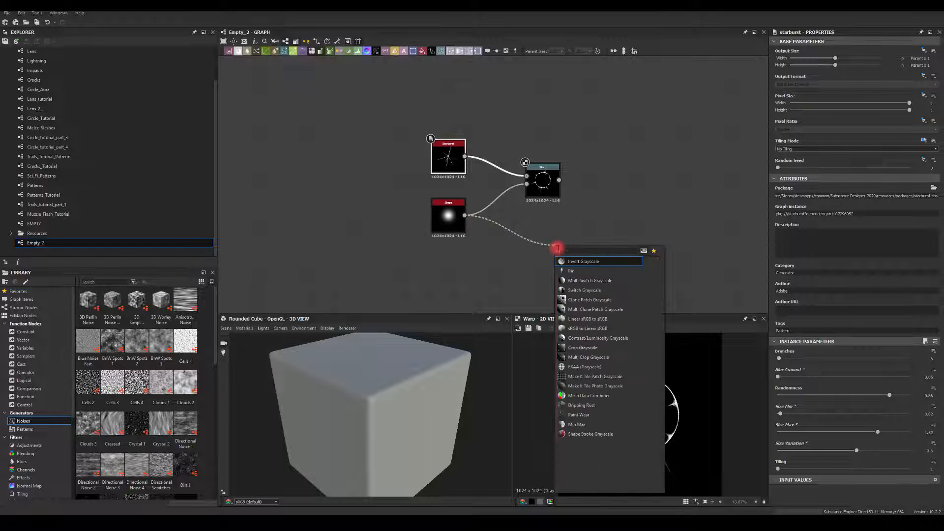
pyautogui.click(580, 262)
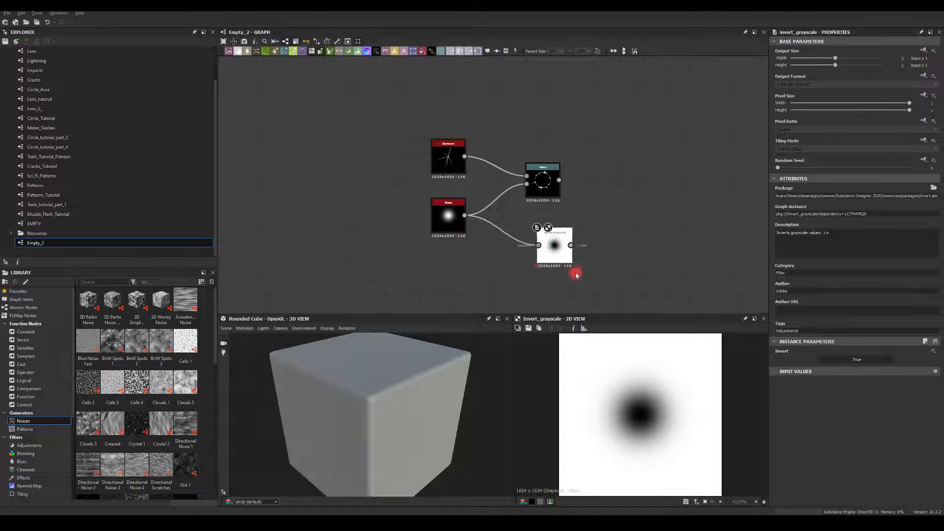
pyautogui.doubleClick(542, 182)
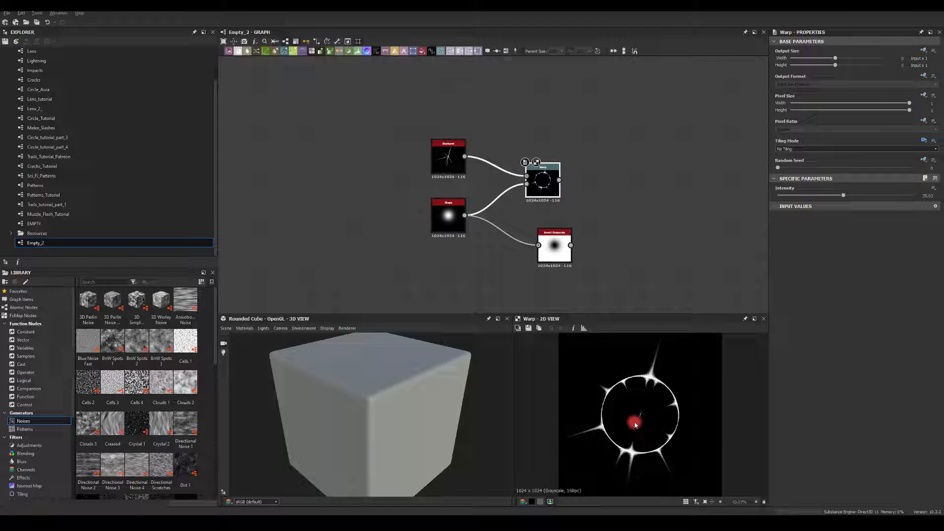
# - Blend the Warp result with the inverted Shape in a new Blend node set to Multiply
pyautogui.moveTo(559, 180); pyautogui.dragTo(620, 189)
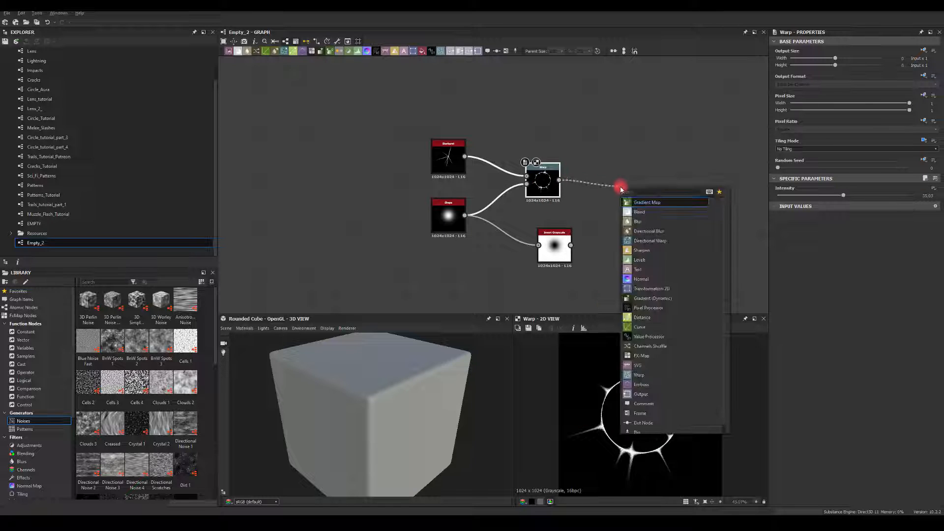
pyautogui.write('bl')
pyautogui.click(639, 202)
pyautogui.moveTo(571, 245); pyautogui.dragTo(621, 191)
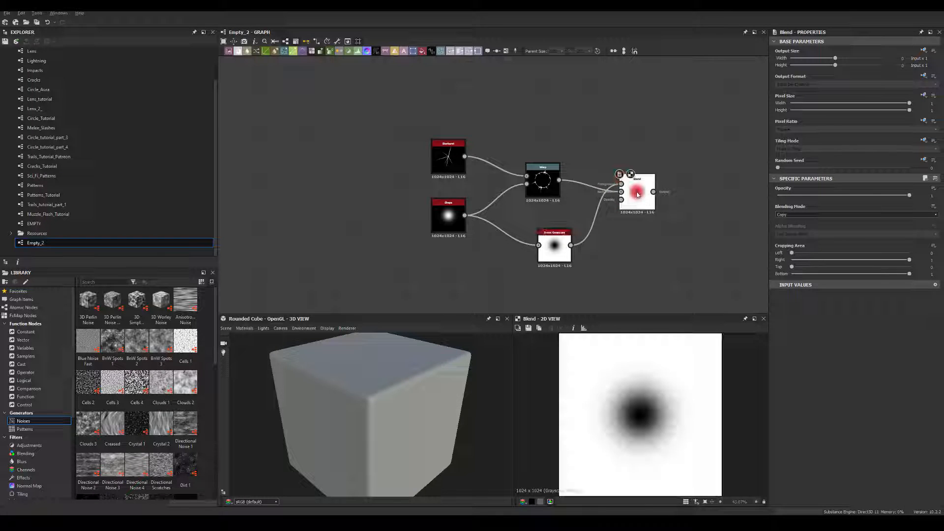
pyautogui.click(783, 215)
pyautogui.click(789, 236)
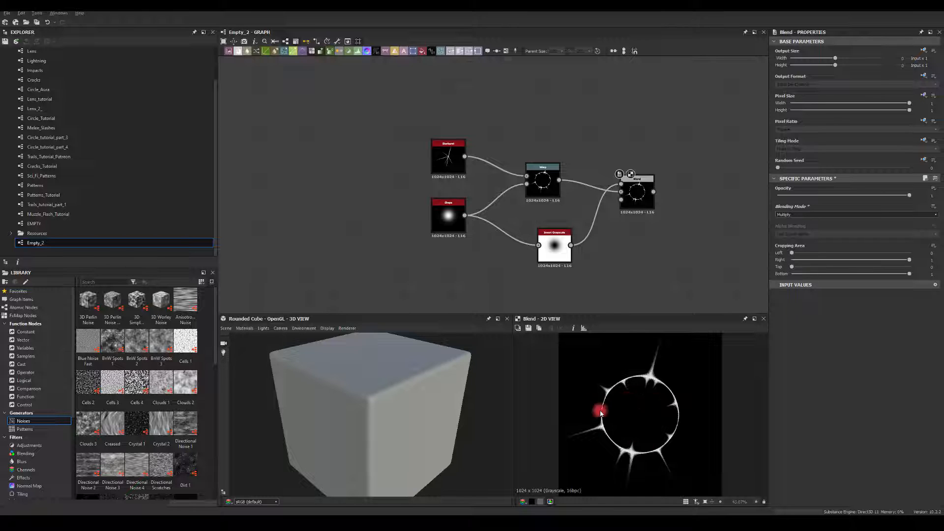
# - Add a Blur HQ Grayscale node after the Multiply Blend and set its Intensity to about 3.2
pyautogui.moveTo(668, 206); pyautogui.dragTo(531, 172, button='middle')
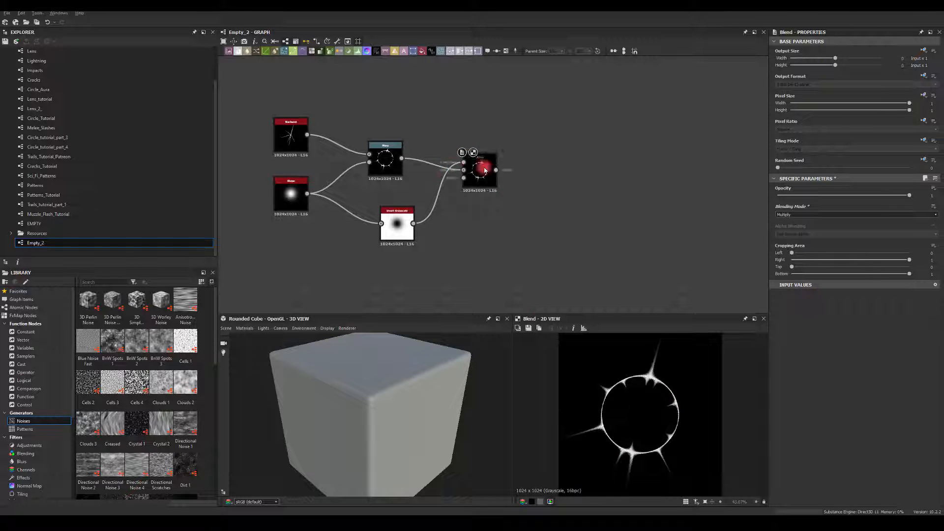
pyautogui.moveTo(496, 170); pyautogui.dragTo(538, 216)
pyautogui.click(600, 236)
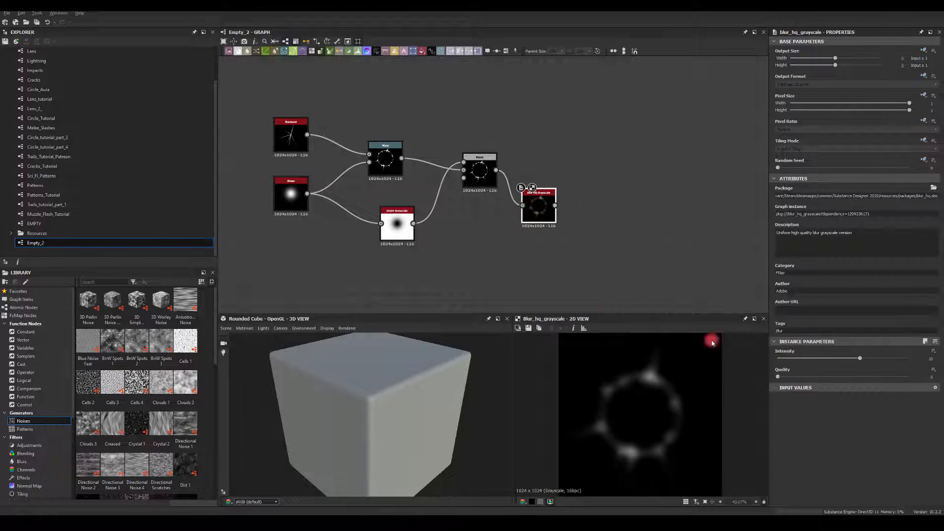
pyautogui.moveTo(803, 357)
pyautogui.mouseDown()
pyautogui.moveTo(774, 357)
pyautogui.moveTo(809, 361)
pyautogui.mouseUp()
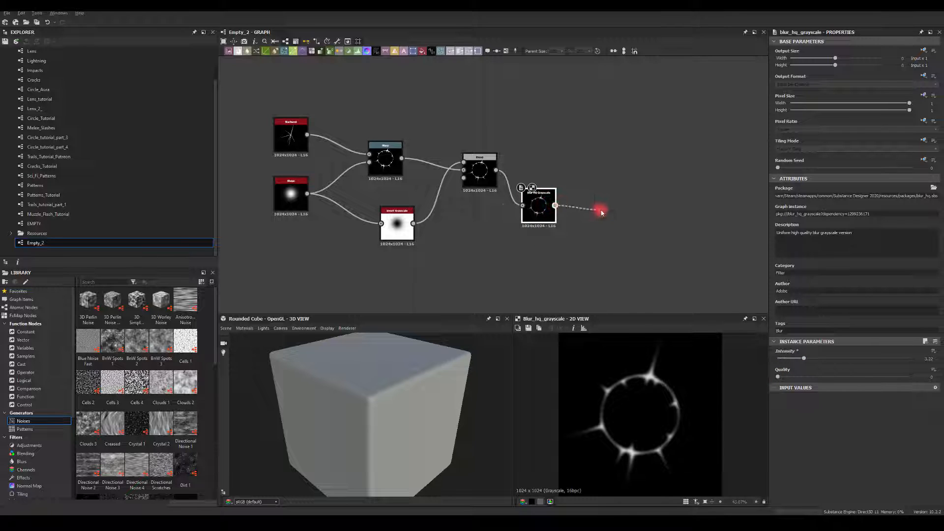
# - Add a Threshold node after the Blur HQ Grayscale and set its Threshold to about 0.55
pyautogui.moveTo(601, 212); pyautogui.dragTo(600, 211)
pyautogui.write('lev')
pyautogui.click(618, 226)
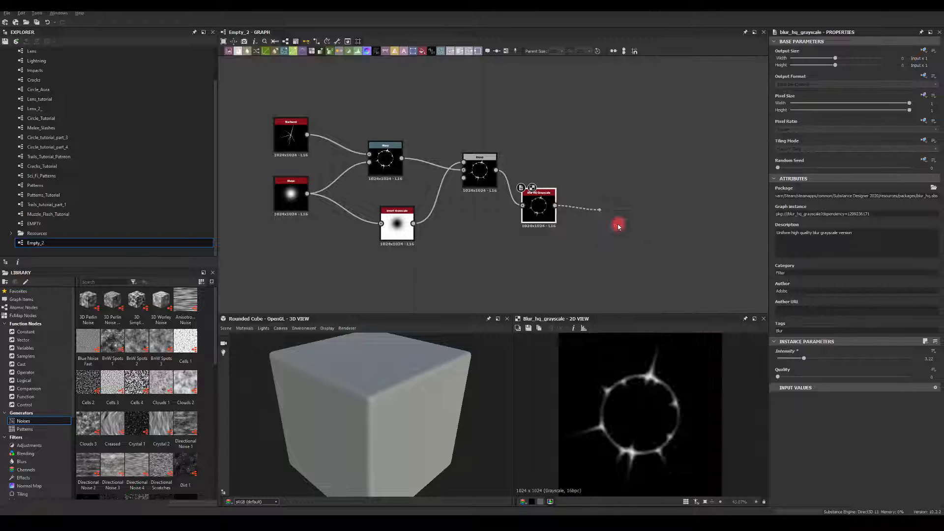
pyautogui.moveTo(605, 212); pyautogui.dragTo(575, 212)
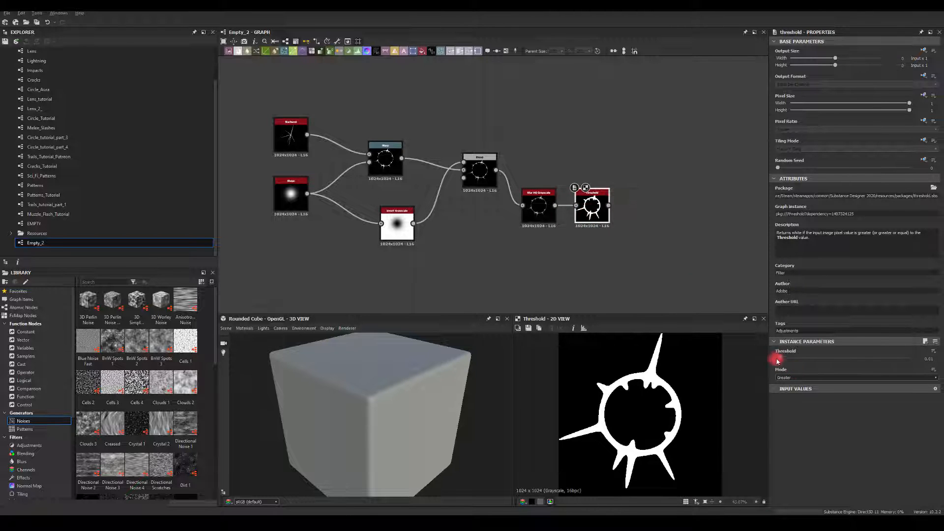
pyautogui.moveTo(777, 362); pyautogui.dragTo(848, 371)
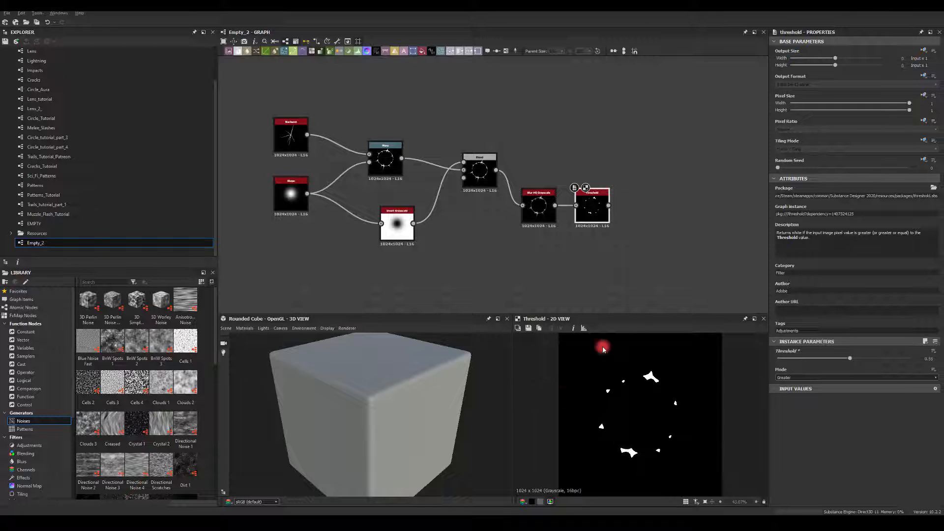
# - Add a second Blur HQ Grayscale node after the Threshold and set its Intensity to about 1.03
pyautogui.moveTo(609, 206); pyautogui.dragTo(659, 209)
pyautogui.write('bl')
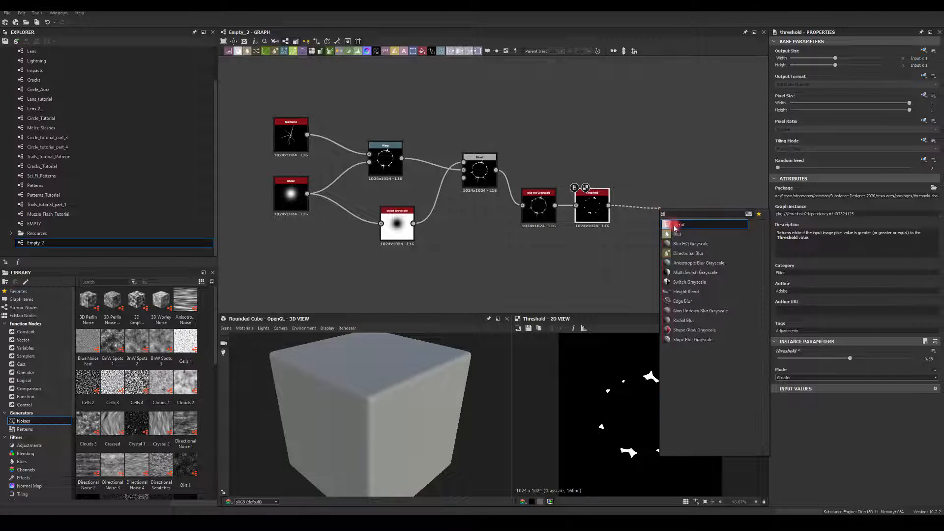
pyautogui.click(680, 244)
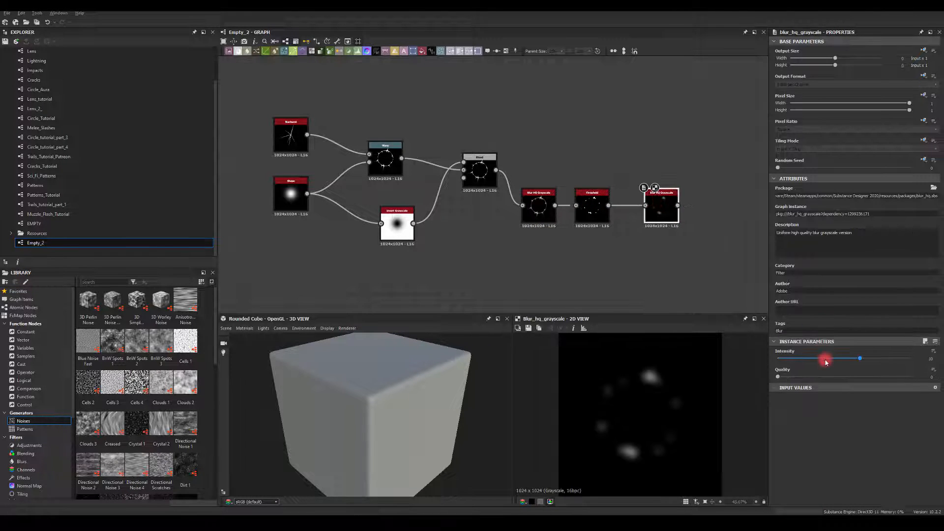
pyautogui.moveTo(822, 359); pyautogui.dragTo(786, 359)
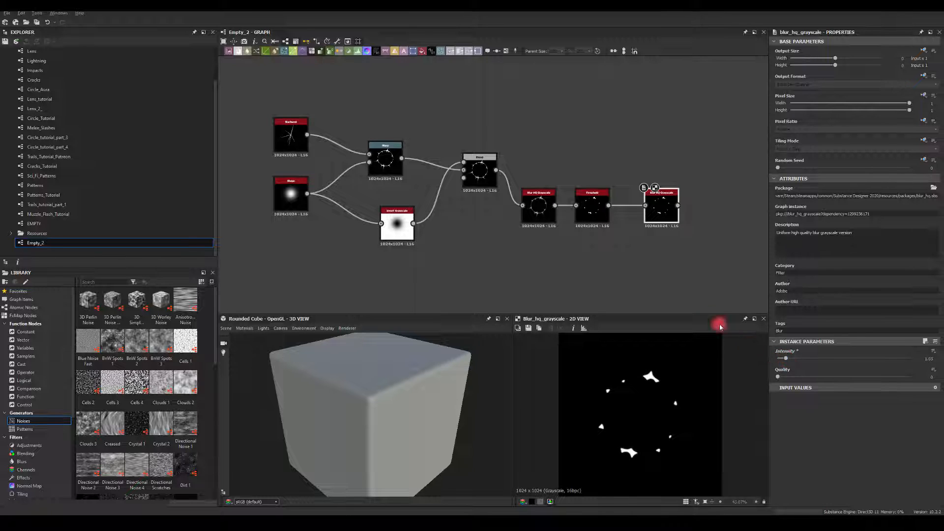
# - Add a second Blend node with the Multiply Blend as its foreground and the blurred Threshold as its background
pyautogui.moveTo(620, 259); pyautogui.dragTo(562, 252, button='middle')
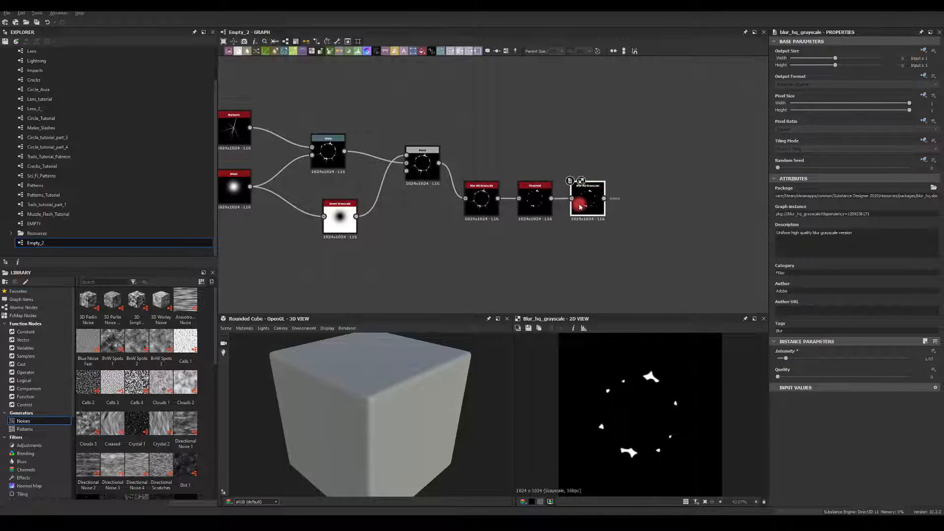
pyautogui.moveTo(438, 163); pyautogui.dragTo(674, 137)
pyautogui.write('bl')
pyautogui.click(698, 155)
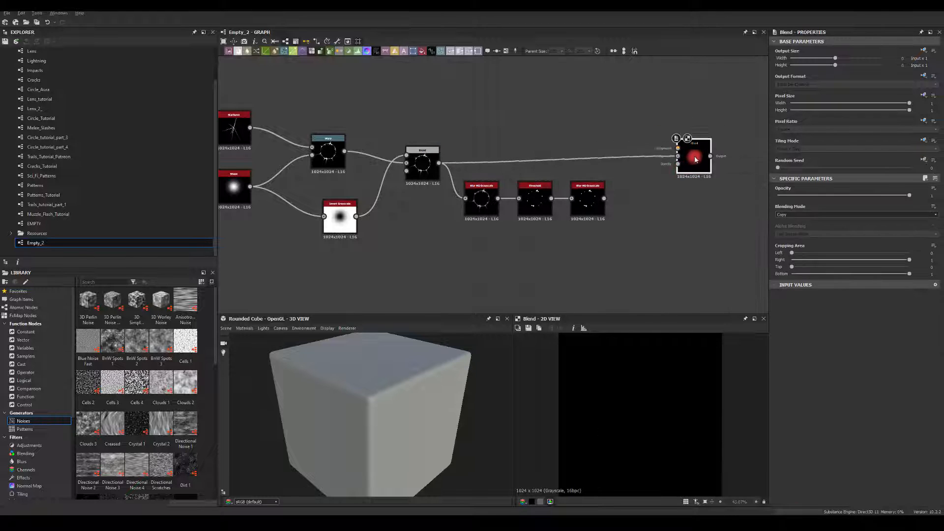
pyautogui.moveTo(466, 159); pyautogui.dragTo(678, 143)
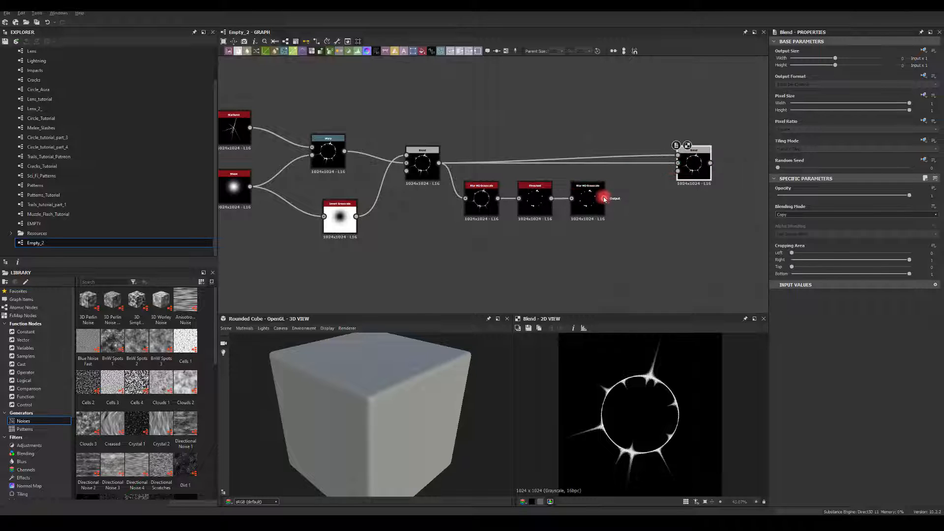
pyautogui.moveTo(657, 177); pyautogui.dragTo(675, 172)
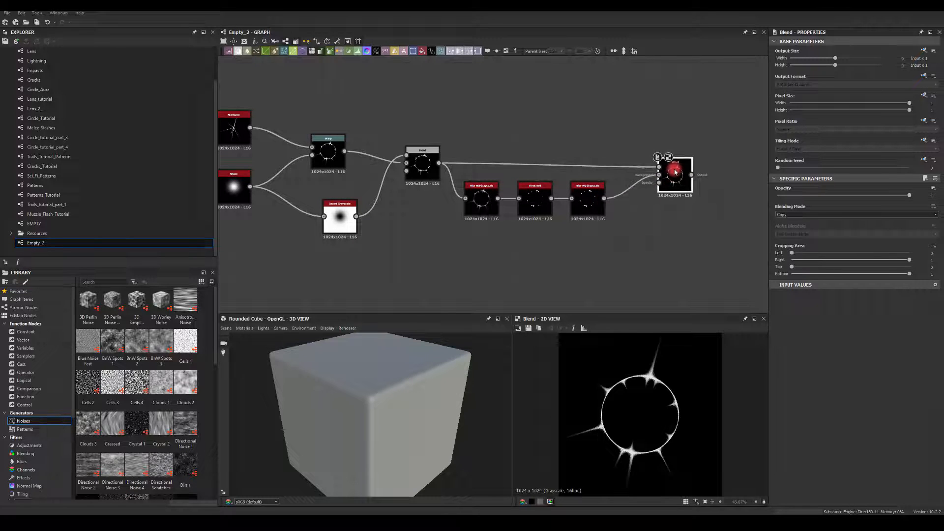
# - Set the second Blend to Add (Linear Dodge) with an Opacity of about 0.82
pyautogui.click(794, 216)
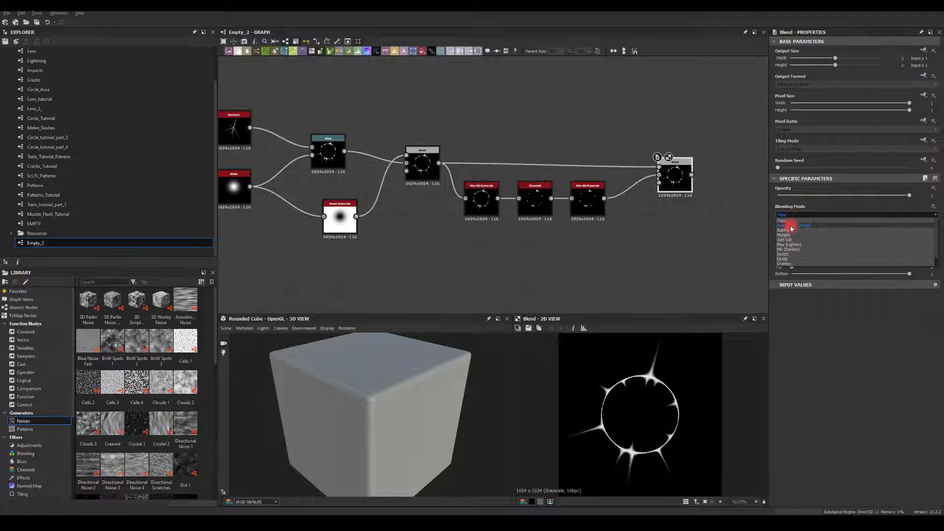
pyautogui.click(791, 226)
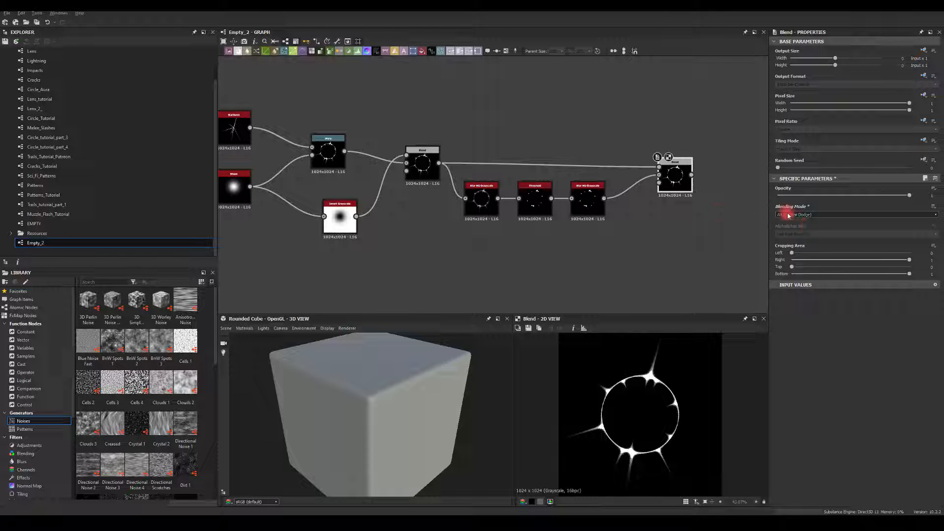
pyautogui.moveTo(905, 197); pyautogui.dragTo(886, 197)
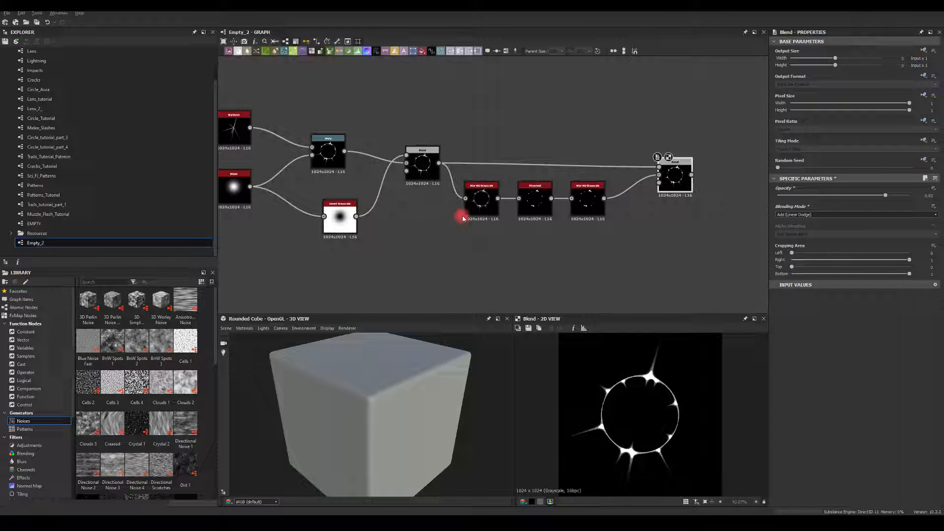
# - Raise the Intensity of the Blur HQ Grayscale before the Threshold to about 4.3
pyautogui.click(482, 202)
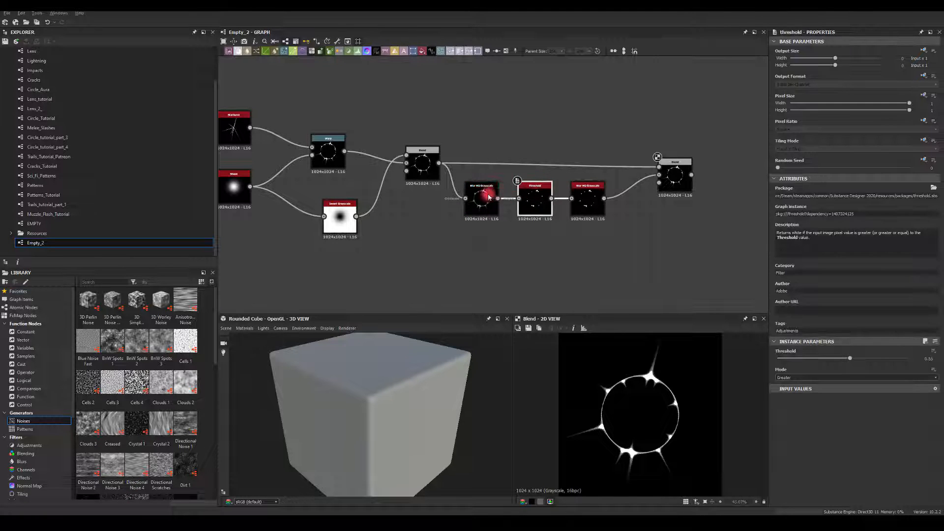
pyautogui.moveTo(805, 361)
pyautogui.mouseDown()
pyautogui.moveTo(826, 359)
pyautogui.moveTo(804, 362)
pyautogui.moveTo(814, 358)
pyautogui.mouseUp()
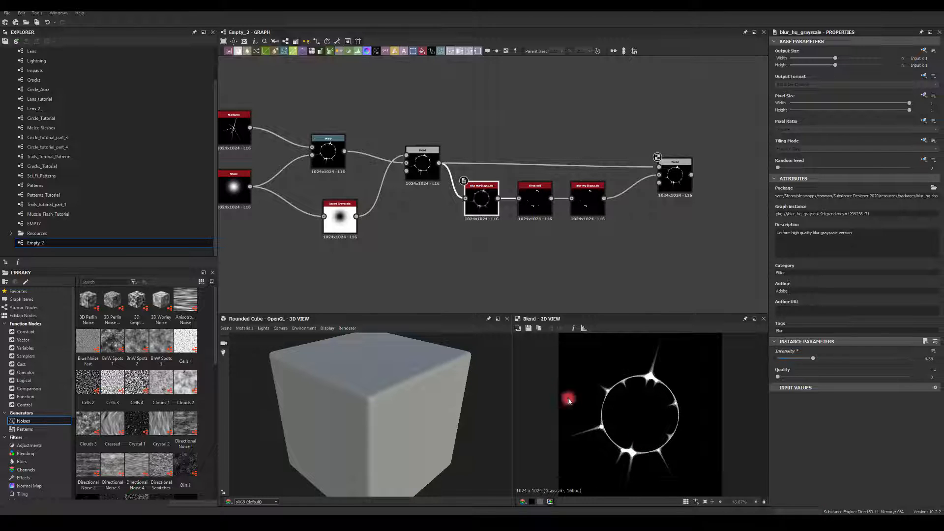
# - Duplicate the Blur, Threshold and Blur chain below the original and set the copied Threshold to about 0.64
pyautogui.moveTo(563, 244); pyautogui.dragTo(512, 210, button='middle')
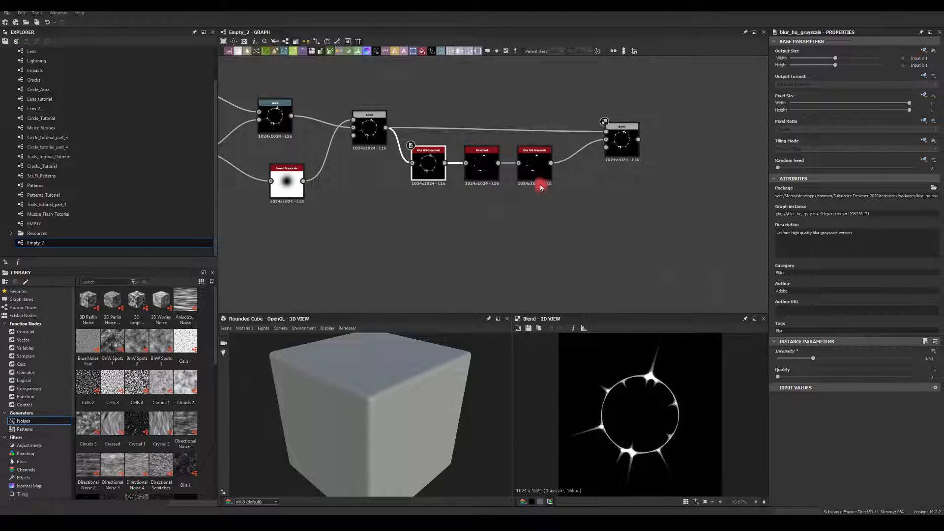
pyautogui.moveTo(563, 213); pyautogui.dragTo(422, 160)
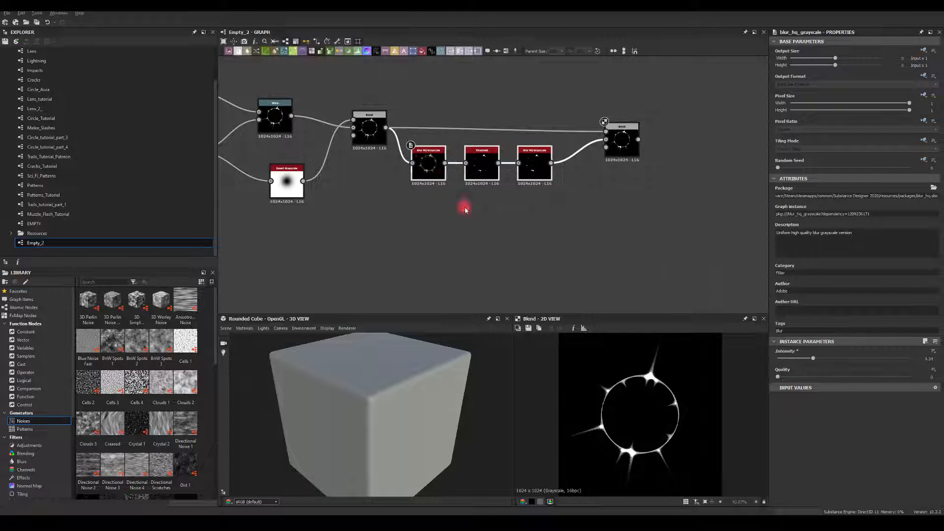
pyautogui.hotkey('ctrl', 'd')
pyautogui.moveTo(436, 192); pyautogui.dragTo(425, 219)
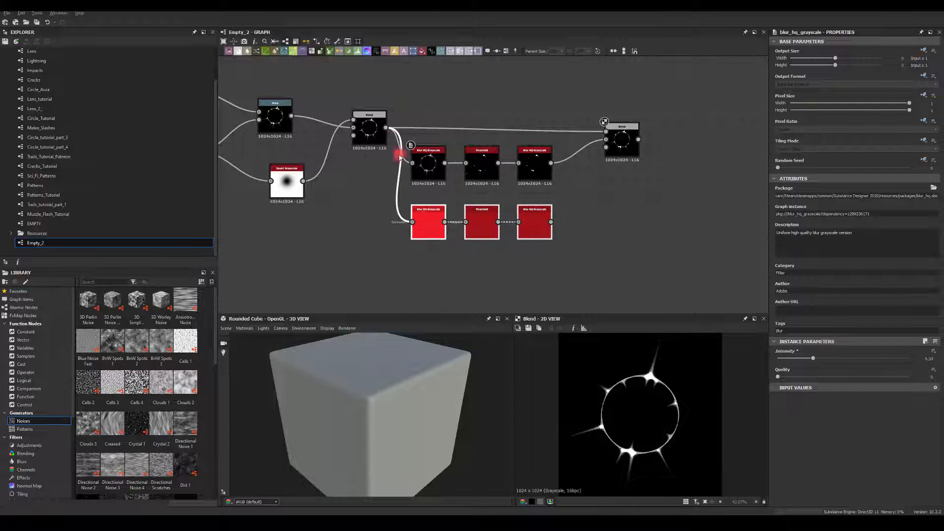
pyautogui.click(482, 222)
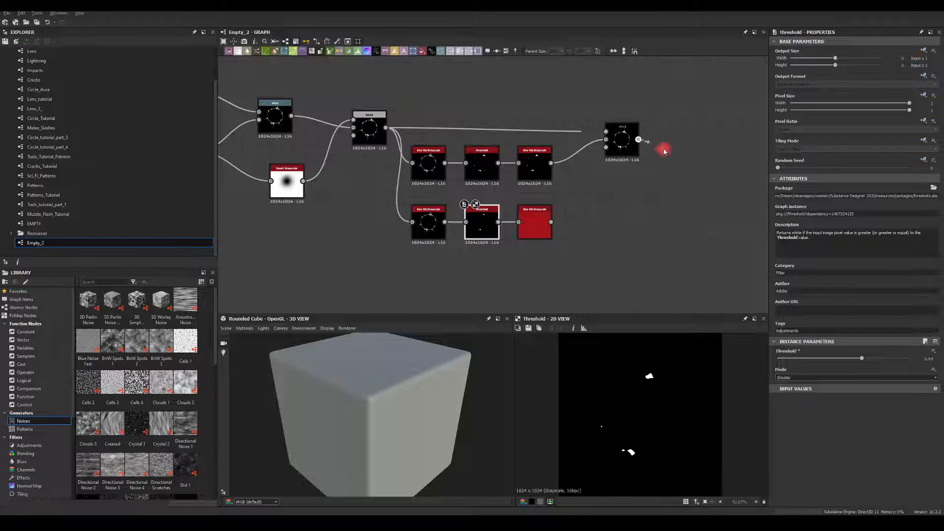
# - Blend the second Blend's output with the duplicated chain in a new Add (Linear Dodge) Blend at about 0.7 Opacity
pyautogui.moveTo(684, 155)
pyautogui.mouseDown()
pyautogui.moveTo(664, 143)
pyautogui.moveTo(683, 152)
pyautogui.mouseUp()
pyautogui.write('bl')
pyautogui.click(703, 170)
pyautogui.click(784, 214)
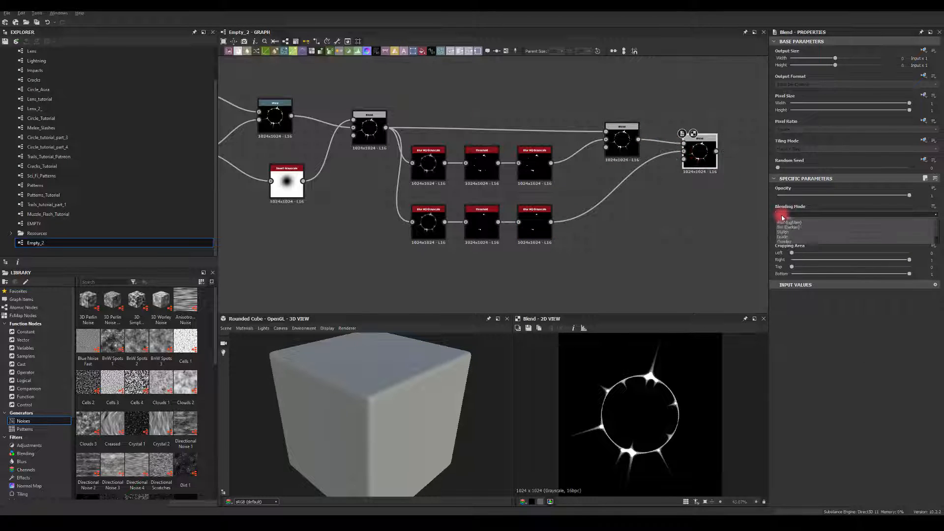
pyautogui.click(784, 225)
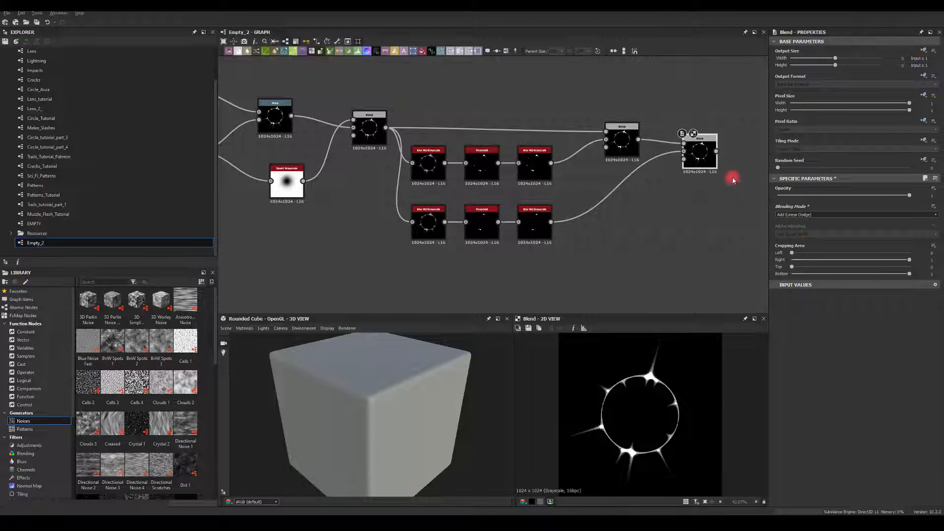
pyautogui.moveTo(910, 195); pyautogui.dragTo(870, 195)
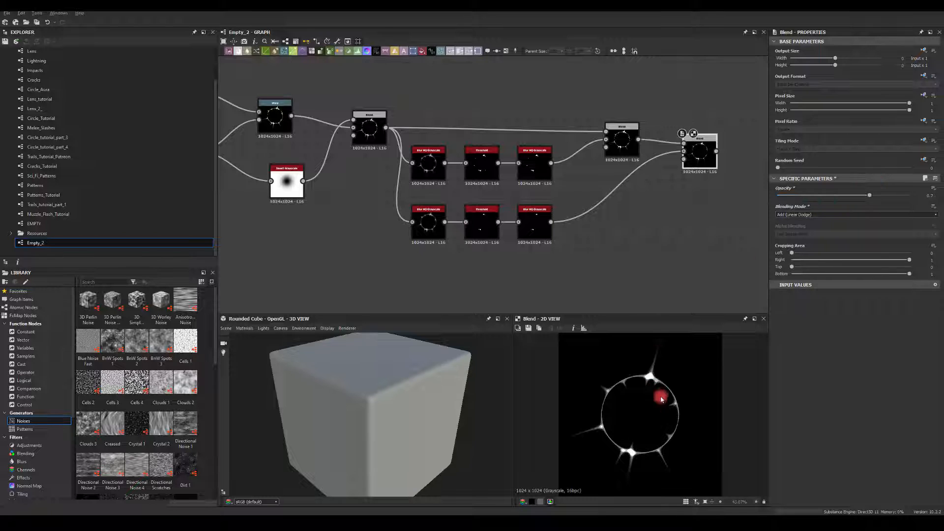
# - Feed the last Blend's output into a new Anisotropic Blur Grayscale node
pyautogui.moveTo(654, 204)
pyautogui.mouseDown(button='middle')
pyautogui.moveTo(529, 187)
pyautogui.moveTo(461, 209)
pyautogui.moveTo(512, 238)
pyautogui.moveTo(442, 215)
pyautogui.mouseUp(button='middle')
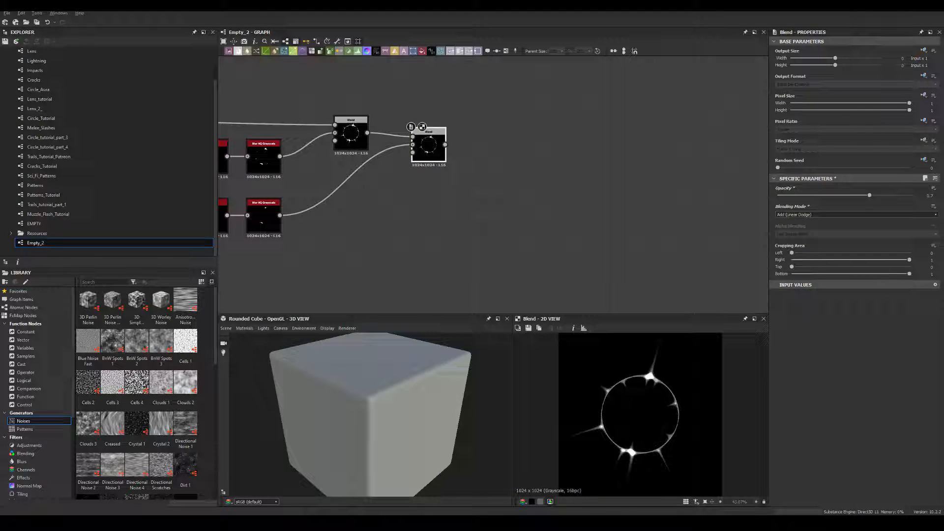
pyautogui.moveTo(506, 185); pyautogui.dragTo(487, 200, button='middle')
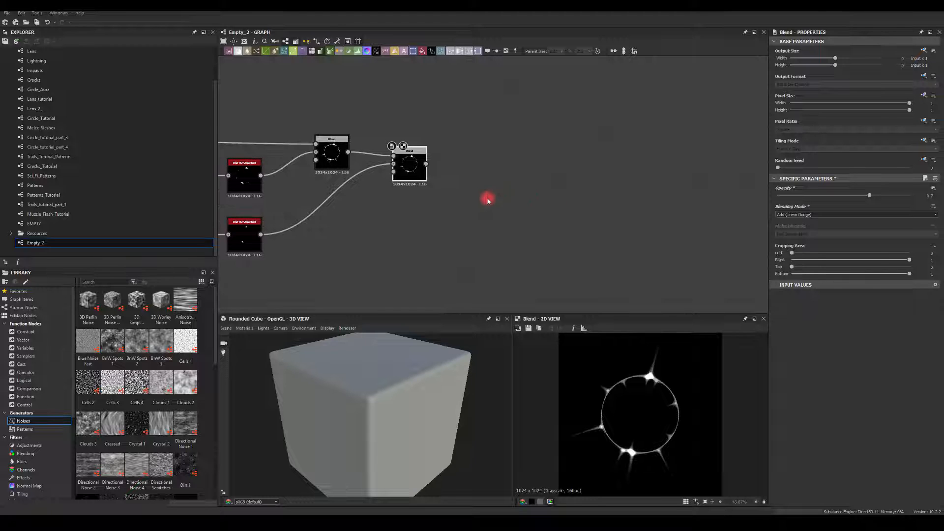
pyautogui.moveTo(426, 164); pyautogui.dragTo(572, 129)
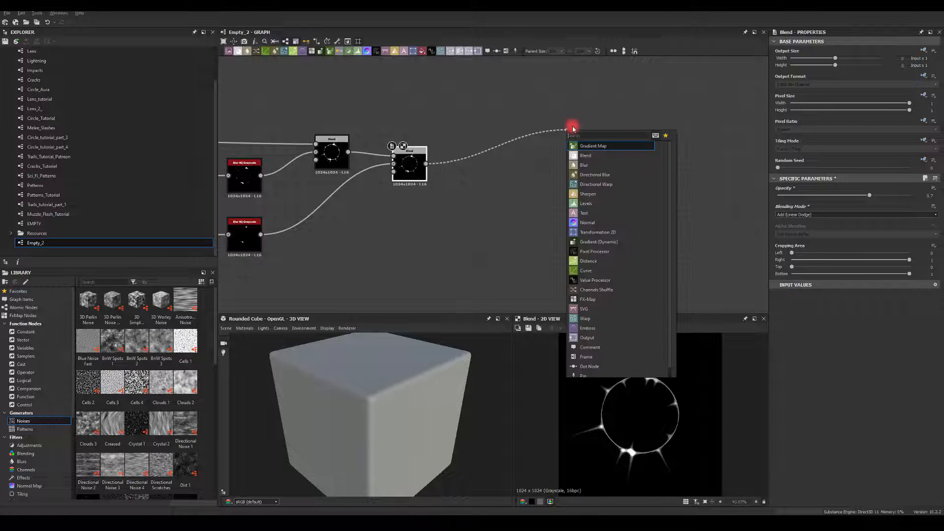
pyautogui.write('an')
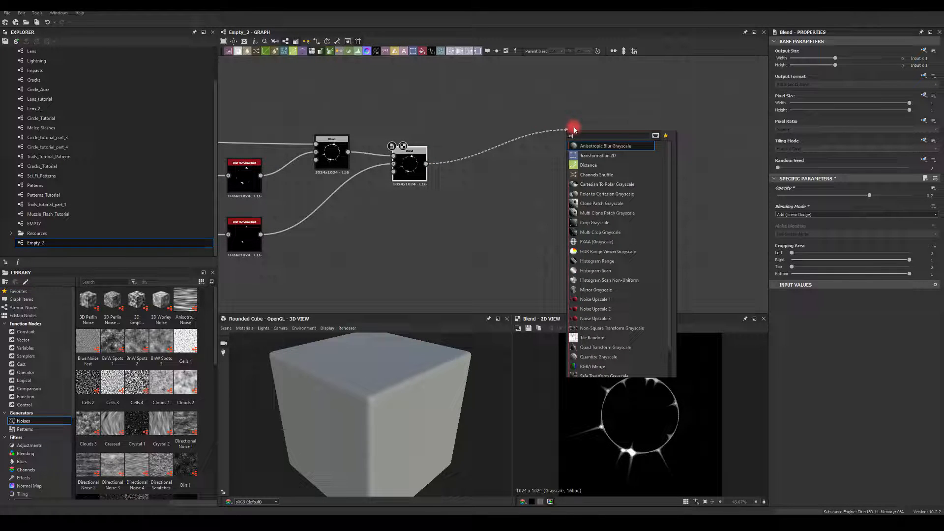
pyautogui.click(601, 147)
pyautogui.moveTo(583, 140); pyautogui.dragTo(532, 140)
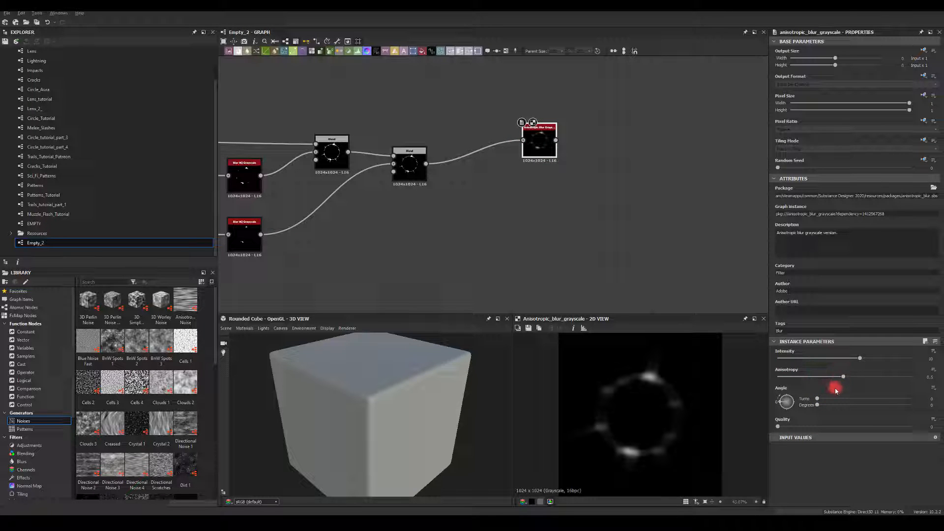
# - Set the Anisotropic Blur's Anisotropy to about 0.86, Intensity to about 11.5 and Quality to 1
pyautogui.moveTo(842, 379); pyautogui.dragTo(922, 379)
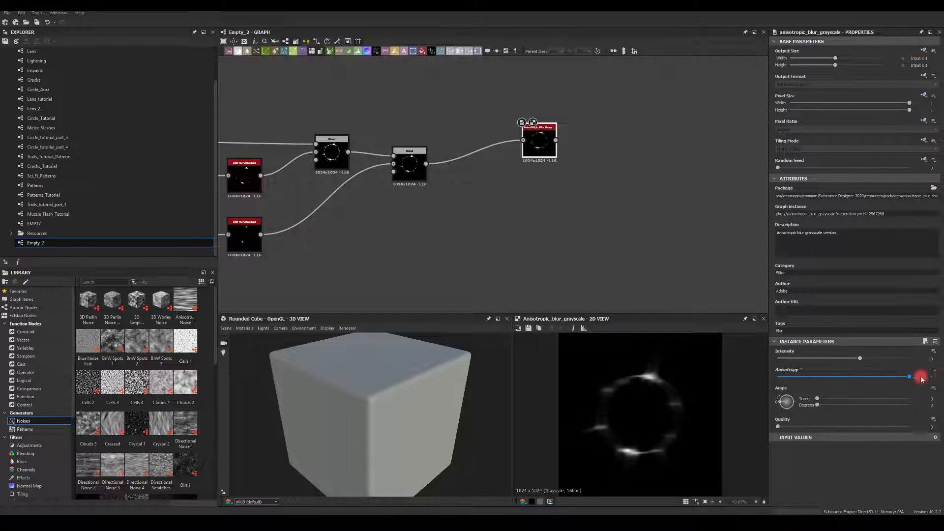
pyautogui.moveTo(857, 358); pyautogui.dragTo(873, 371)
pyautogui.click(832, 428)
pyautogui.moveTo(790, 429); pyautogui.dragTo(942, 427)
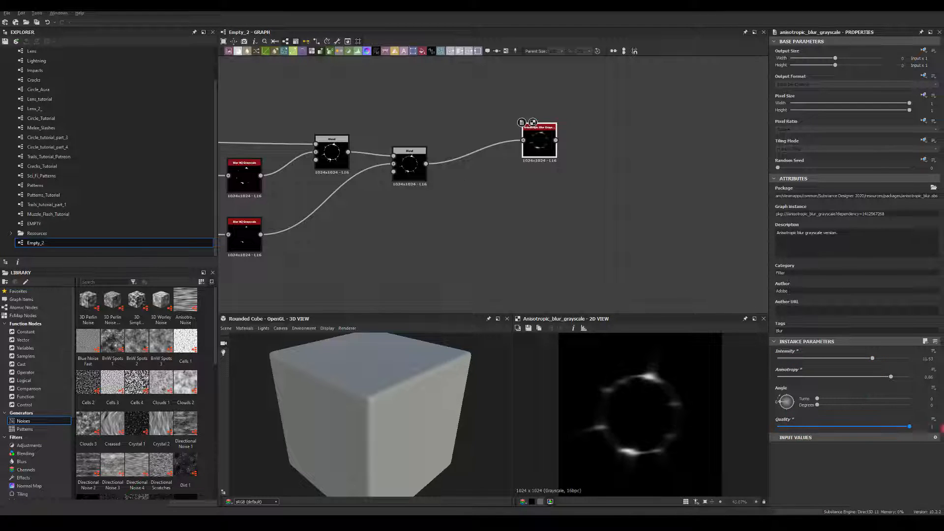
pyautogui.moveTo(533, 132); pyautogui.dragTo(521, 132)
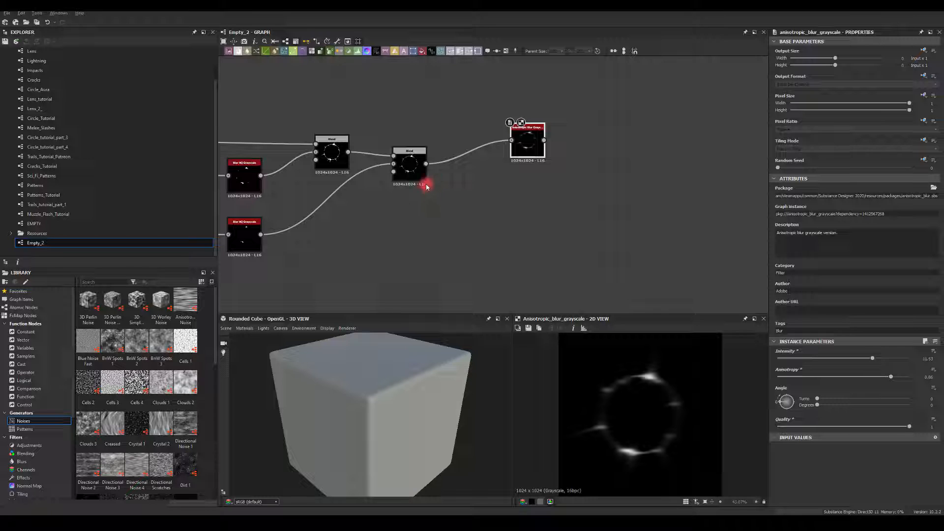
# - Branch the same Blend's output into a new Slope Blur Grayscale node below the Anisotropic Blur
pyautogui.moveTo(426, 164); pyautogui.dragTo(478, 225)
pyautogui.write('slo')
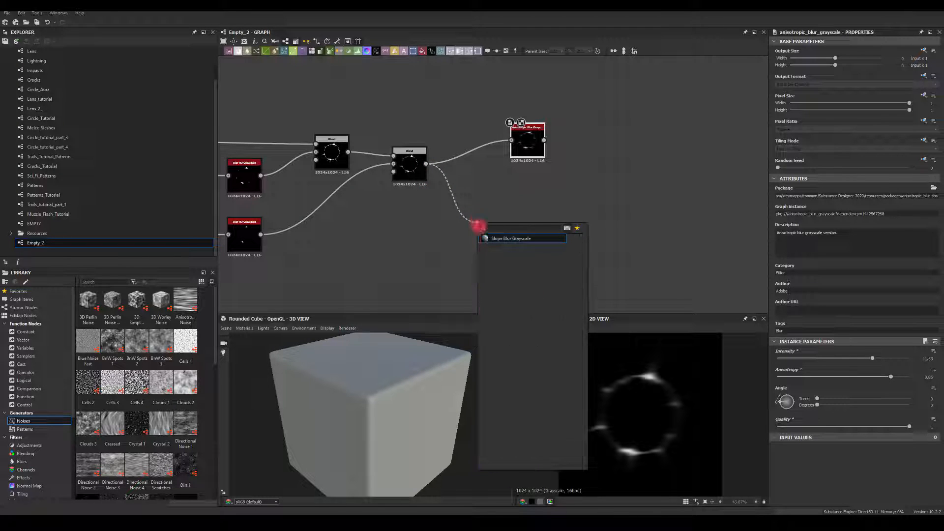
pyautogui.click(491, 241)
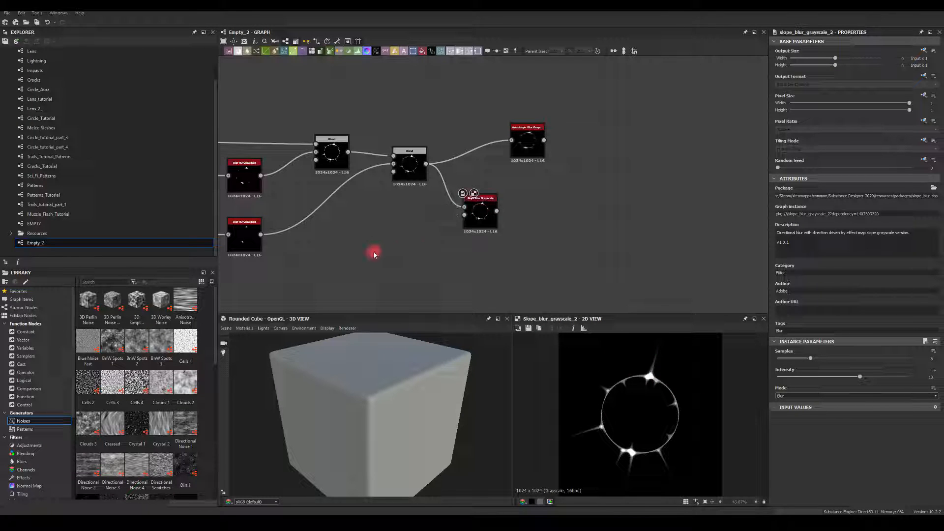
# - Add a Shape node below the Slope Blur Grayscale and set its Pattern to Paraboloid
pyautogui.press('space')
pyautogui.write('shape')
pyautogui.click(395, 283)
pyautogui.moveTo(391, 247); pyautogui.dragTo(437, 242)
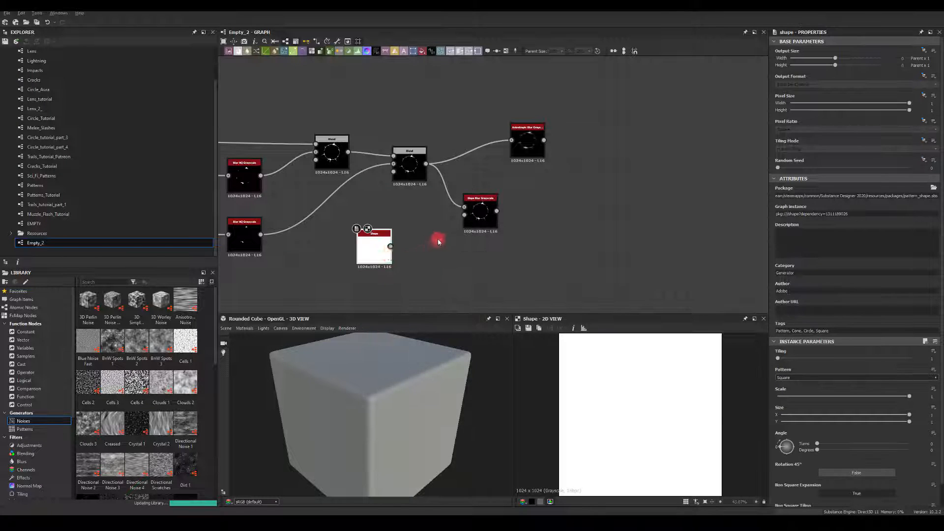
pyautogui.moveTo(380, 258); pyautogui.dragTo(421, 269)
pyautogui.click(787, 378)
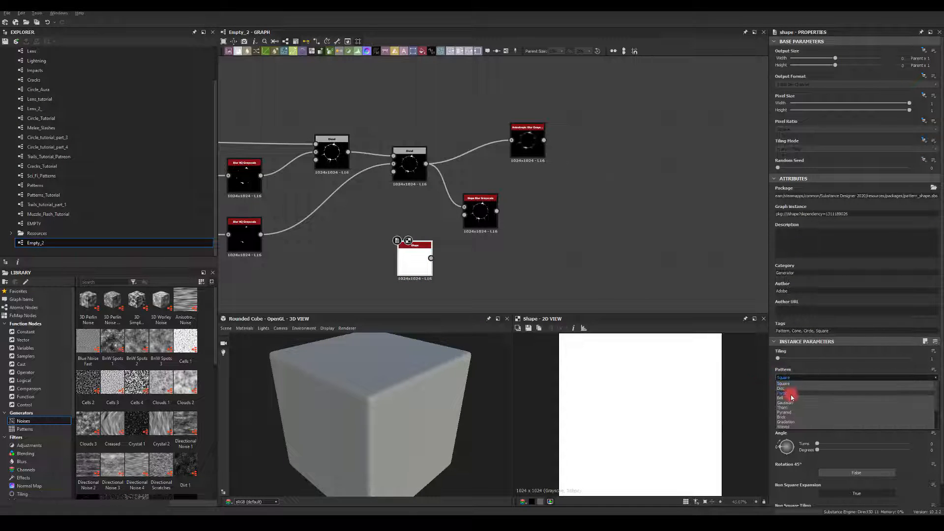
pyautogui.click(786, 394)
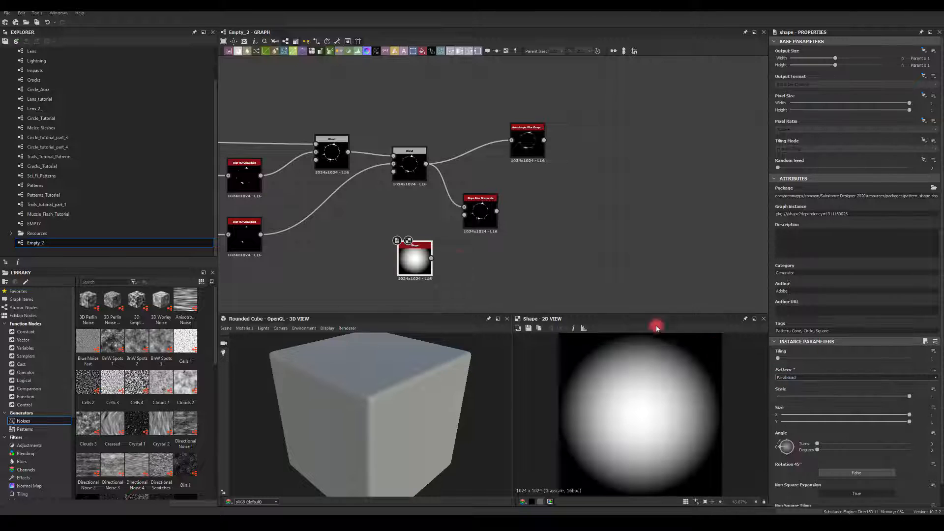
# - Connect the Paraboloid Shape to the Slope Blur's slope input and raise its Samples to 32
pyautogui.moveTo(432, 258); pyautogui.dragTo(464, 215)
pyautogui.click(479, 213)
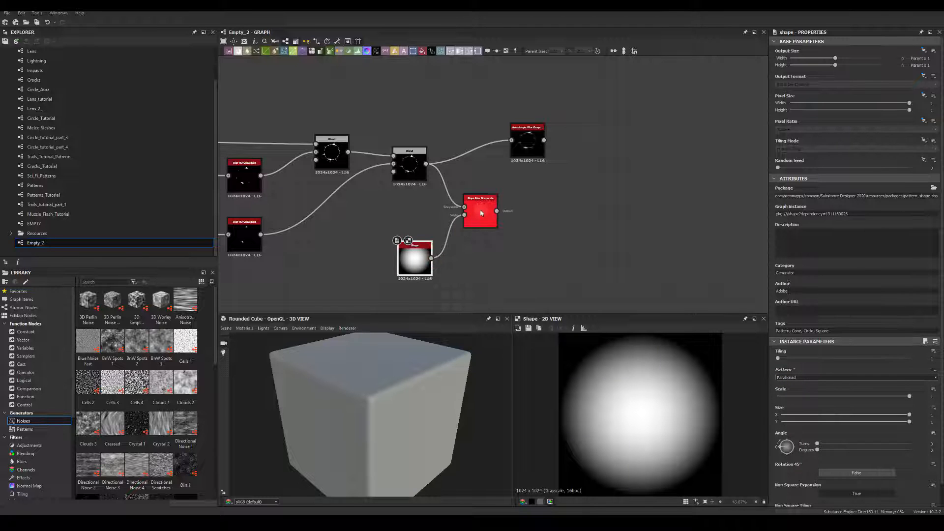
pyautogui.moveTo(810, 358); pyautogui.dragTo(935, 366)
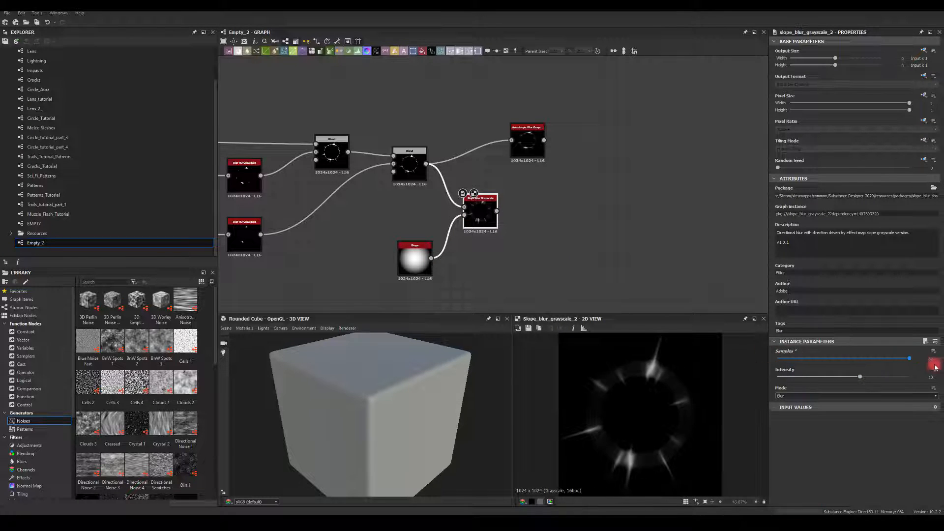
pyautogui.click(808, 397)
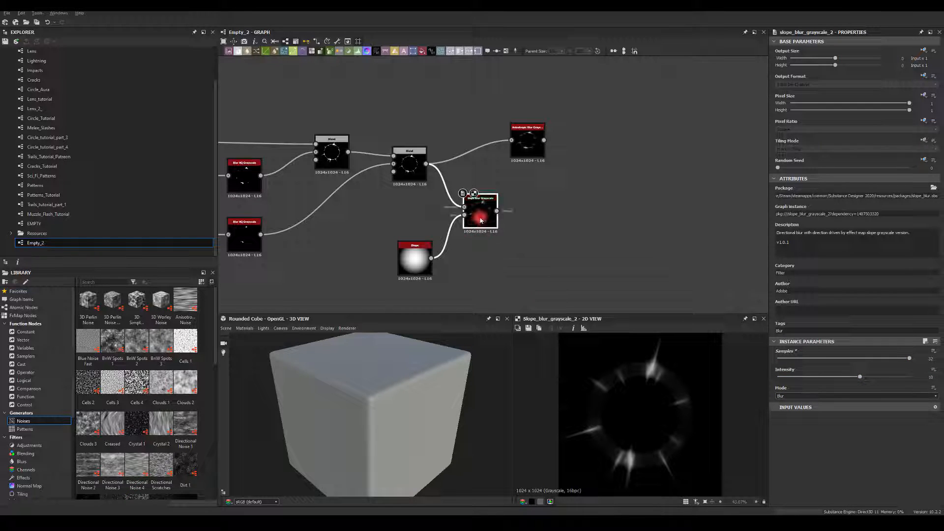
# - Duplicate the Slope Blur Grayscale below the original with the same inputs and set the copy's Intensity to -10
pyautogui.hotkey('ctrl', 'c')
pyautogui.click(481, 253)
pyautogui.hotkey('ctrl', 'v')
pyautogui.moveTo(490, 191); pyautogui.dragTo(483, 271)
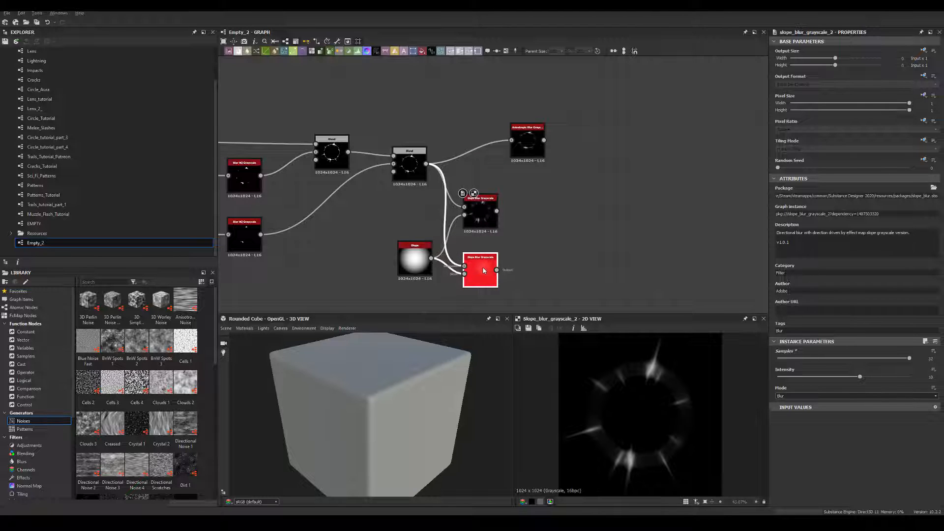
pyautogui.doubleClick(483, 268)
pyautogui.doubleClick(923, 377)
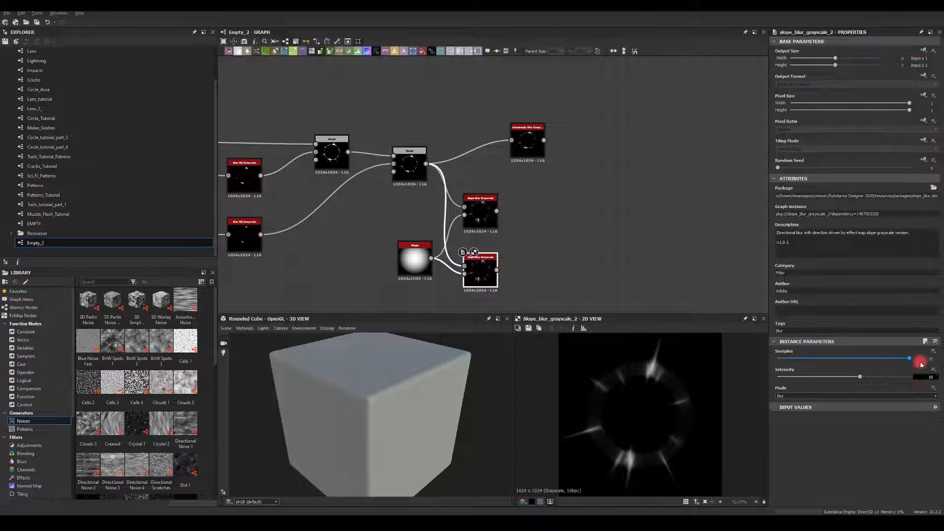
pyautogui.press('Return')
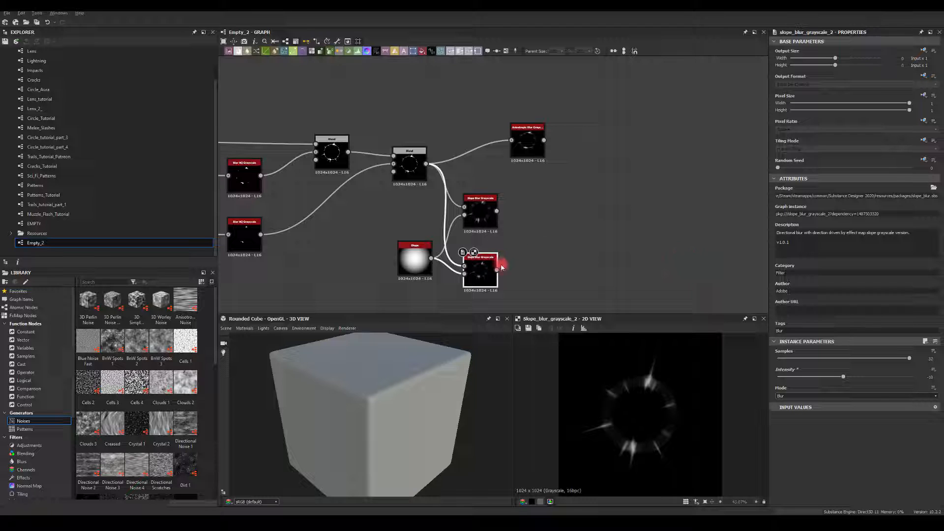
# - Combine the two Slope Blur outputs in a new Blend set to Add (Linear Dodge)
pyautogui.moveTo(497, 269); pyautogui.dragTo(554, 225)
pyautogui.write('bl')
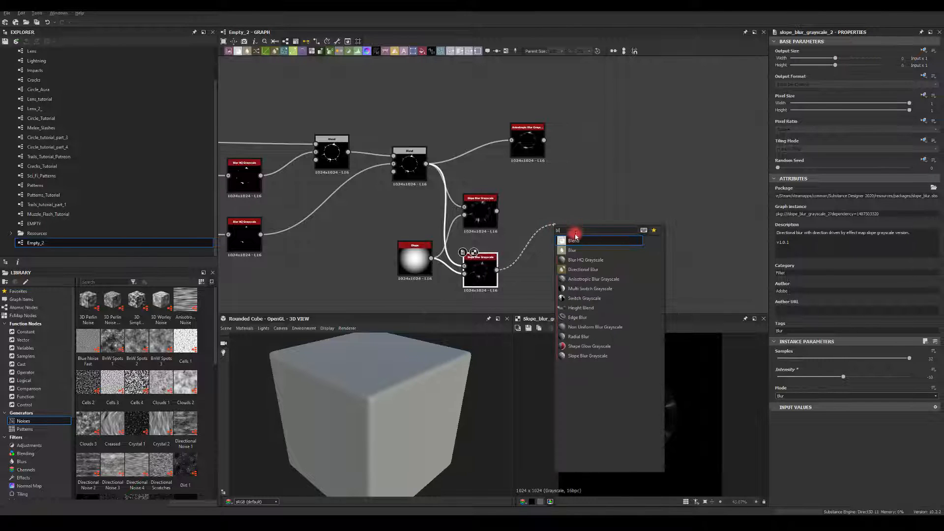
pyautogui.click(575, 240)
pyautogui.moveTo(497, 211); pyautogui.dragTo(559, 215)
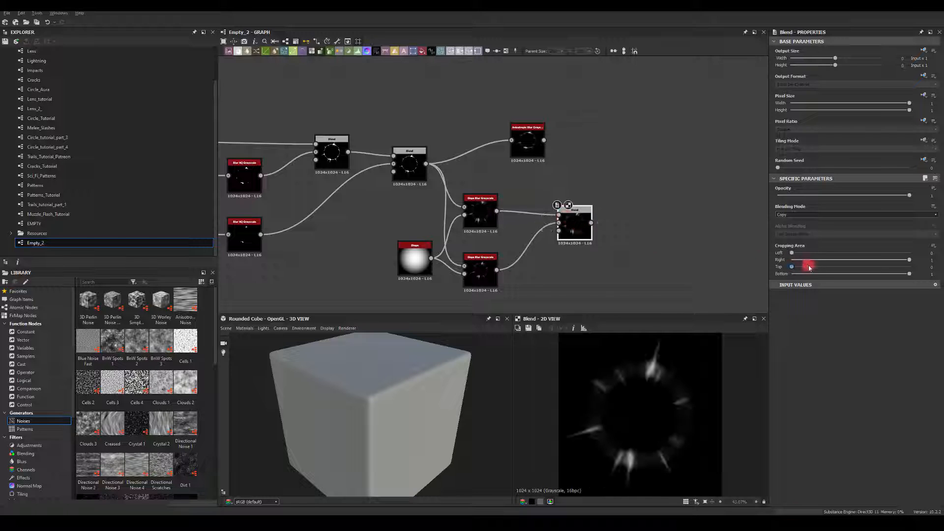
pyautogui.click(789, 214)
pyautogui.click(792, 227)
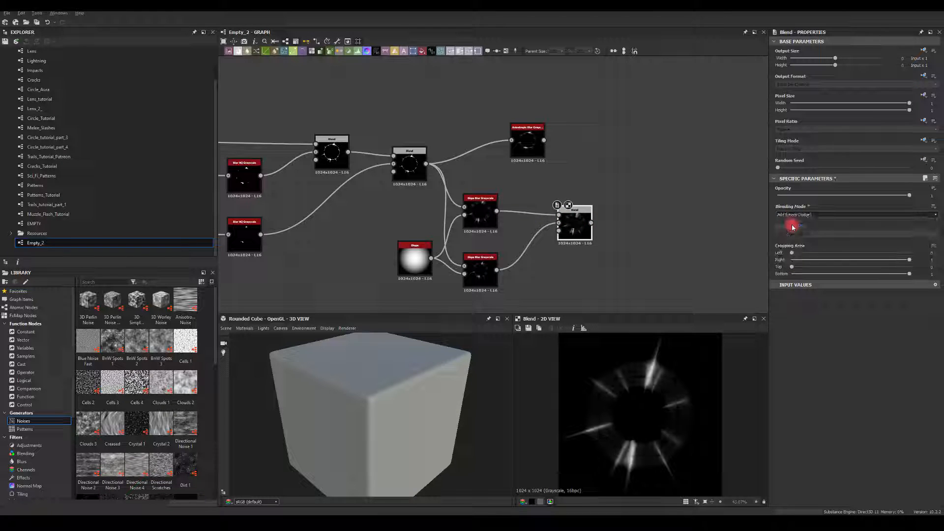
pyautogui.moveTo(573, 225); pyautogui.dragTo(549, 237)
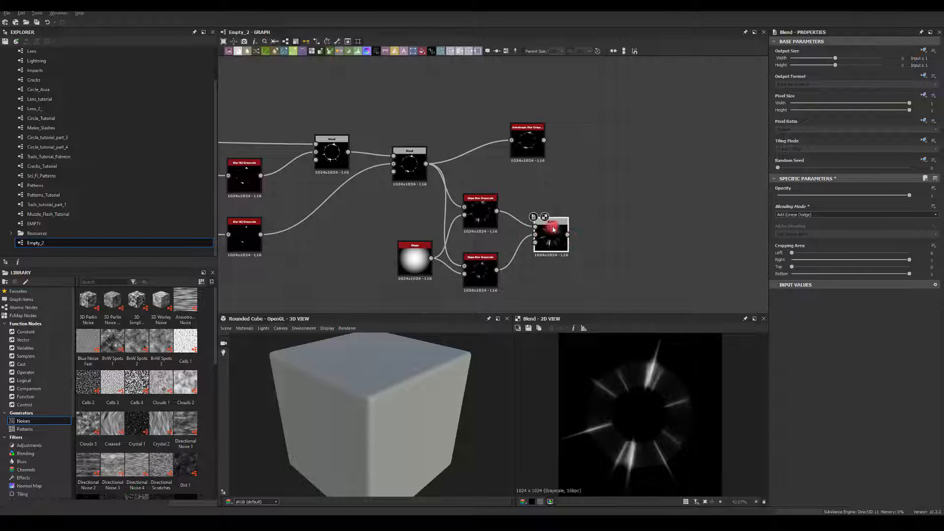
# - Add another Blend with the slope-blur Blend as background and the Anisotropic Blur as foreground
pyautogui.moveTo(566, 237); pyautogui.dragTo(611, 192)
pyautogui.write('bl')
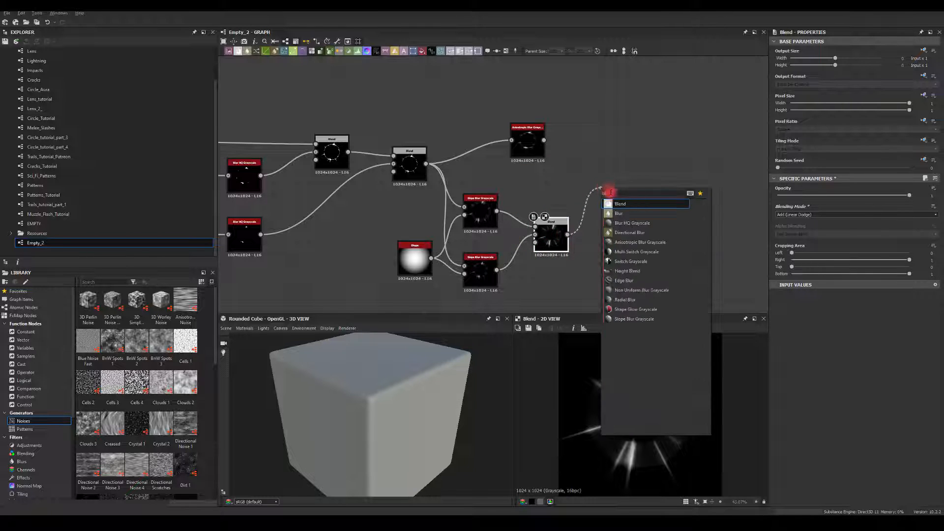
pyautogui.click(619, 205)
pyautogui.moveTo(545, 140); pyautogui.dragTo(606, 180)
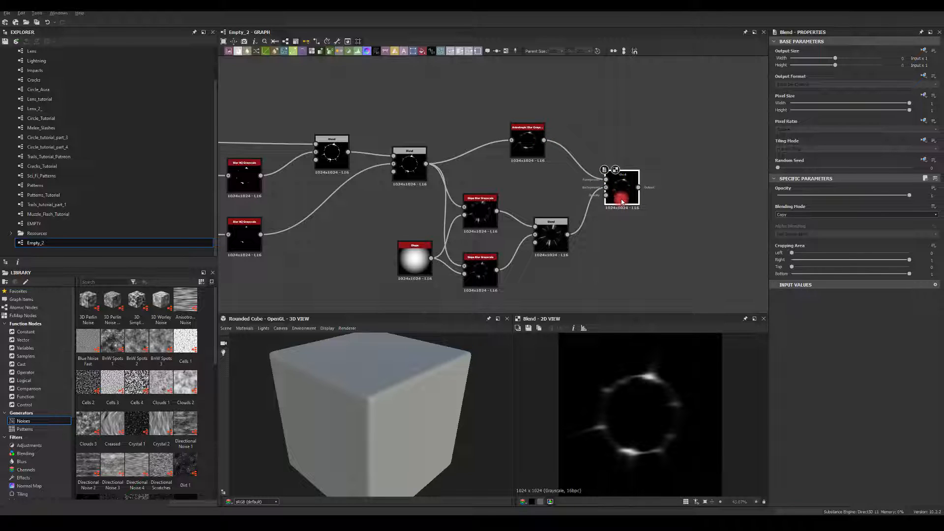
pyautogui.moveTo(526, 138); pyautogui.dragTo(538, 102)
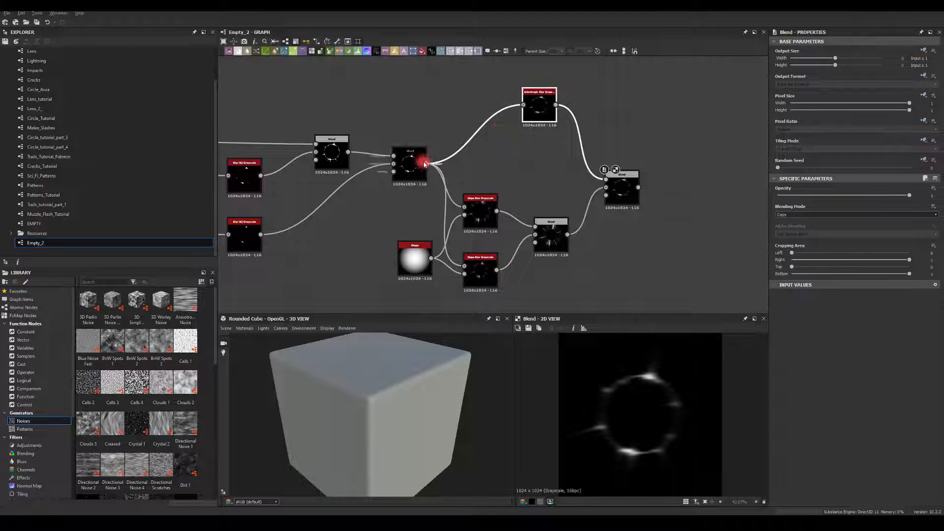
# - Rewire the new Blend to use the slope-blur Blend as foreground and the unblurred ring Blend as background
pyautogui.moveTo(426, 164); pyautogui.dragTo(620, 180)
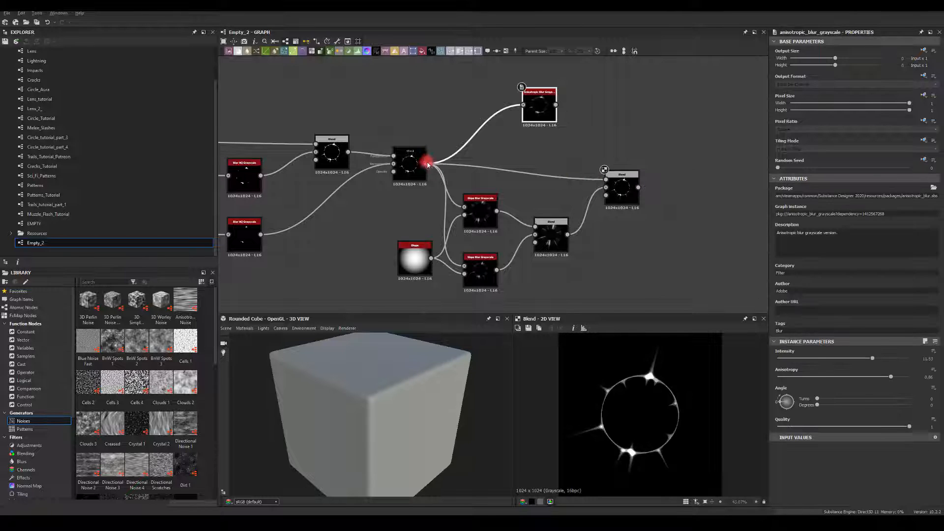
pyautogui.moveTo(426, 164); pyautogui.dragTo(620, 191)
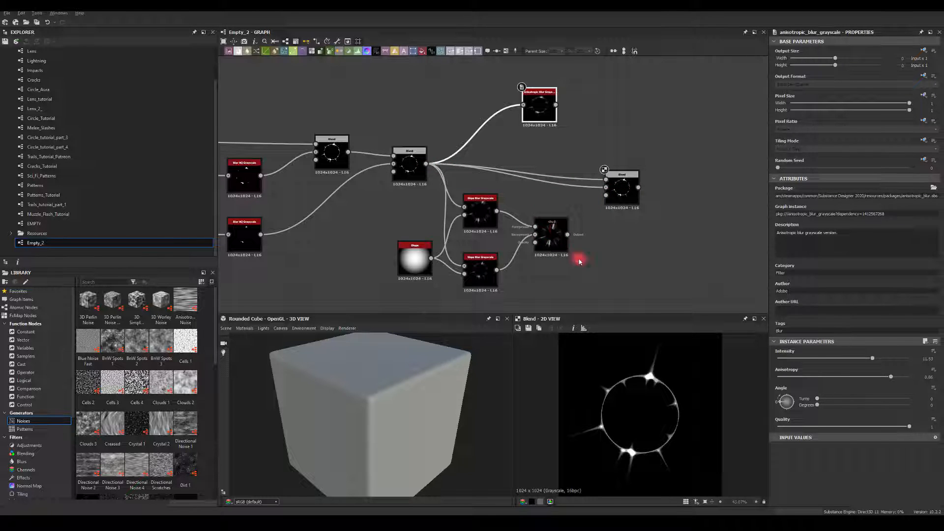
pyautogui.moveTo(568, 235); pyautogui.dragTo(606, 188)
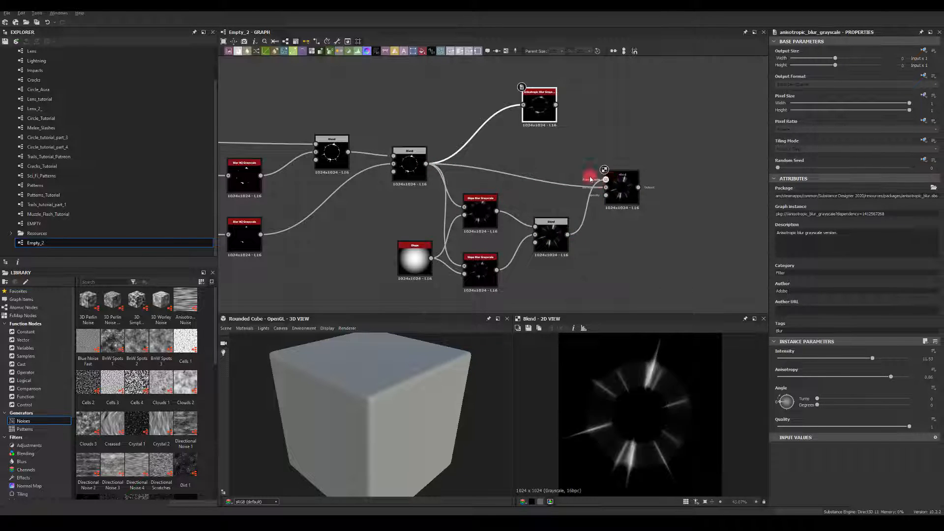
# - Set the rewired Blend to Add (Linear Dodge) with an Opacity of about 0.59
pyautogui.click(621, 190)
pyautogui.click(786, 215)
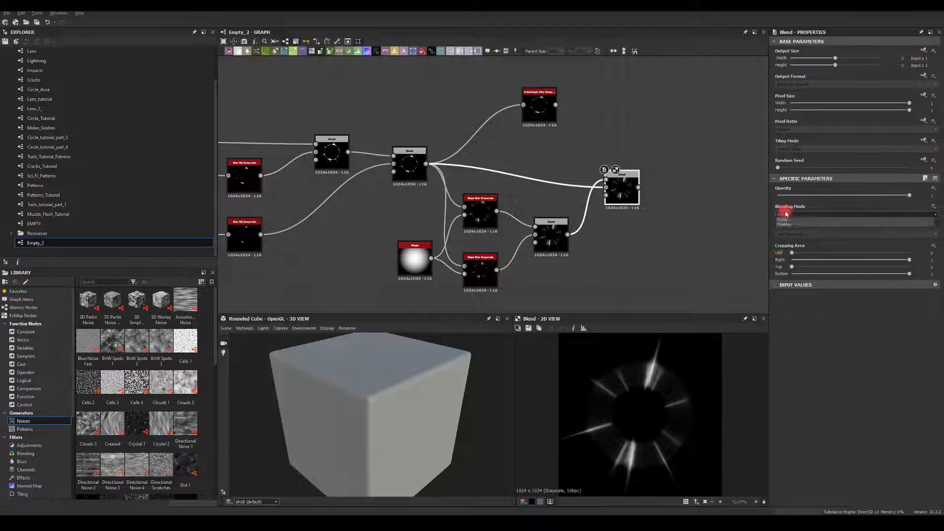
pyautogui.click(784, 227)
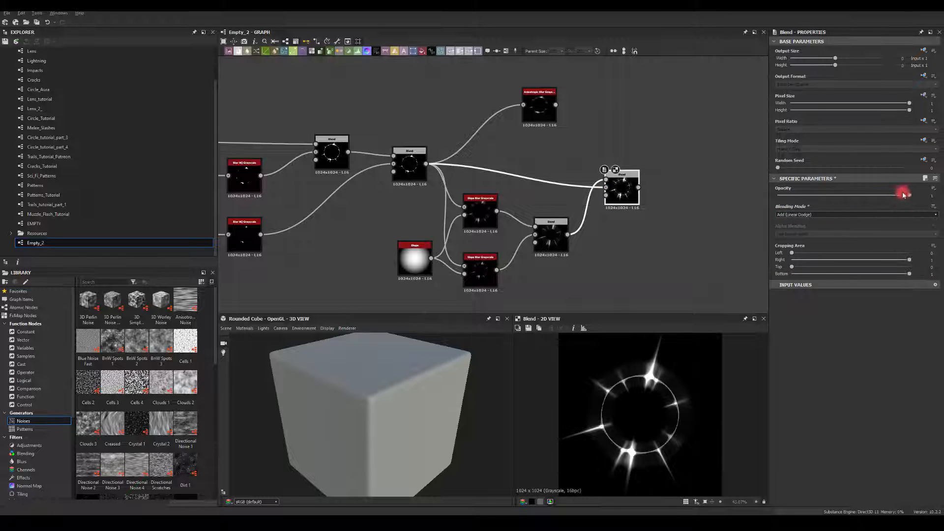
pyautogui.moveTo(910, 196); pyautogui.dragTo(860, 203)
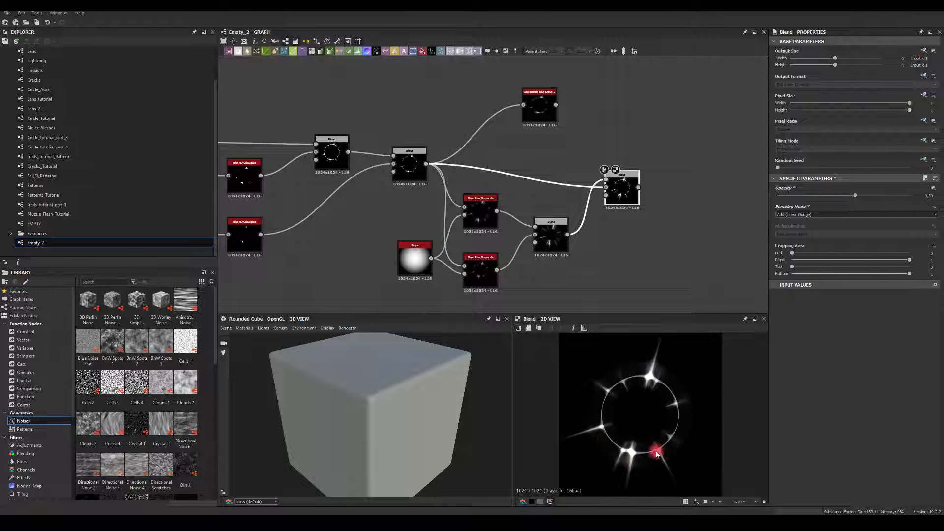
pyautogui.moveTo(625, 191); pyautogui.dragTo(601, 172)
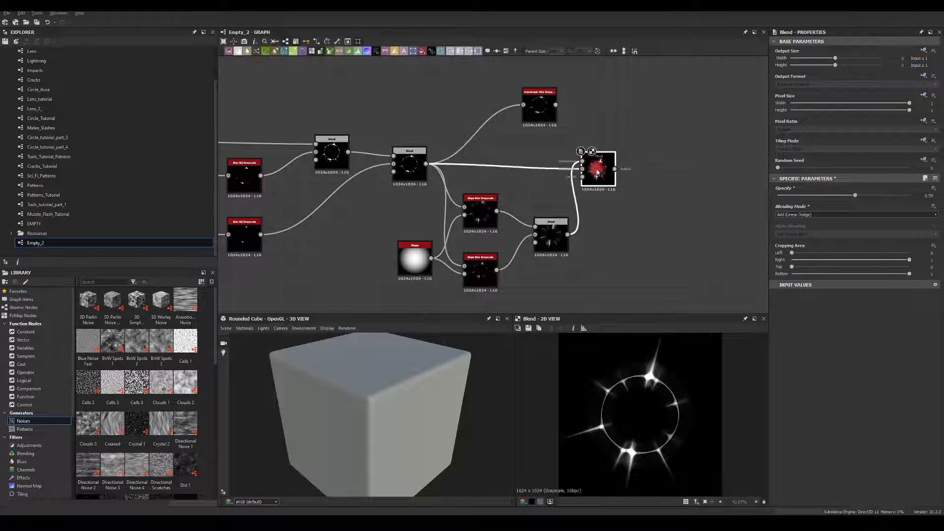
# - Blend the Anisotropic Blur as foreground over the slope-blur composite using a new Blend set to Add (Linear Dodge) at Opacity 1
pyautogui.moveTo(543, 138); pyautogui.dragTo(495, 154, button='middle')
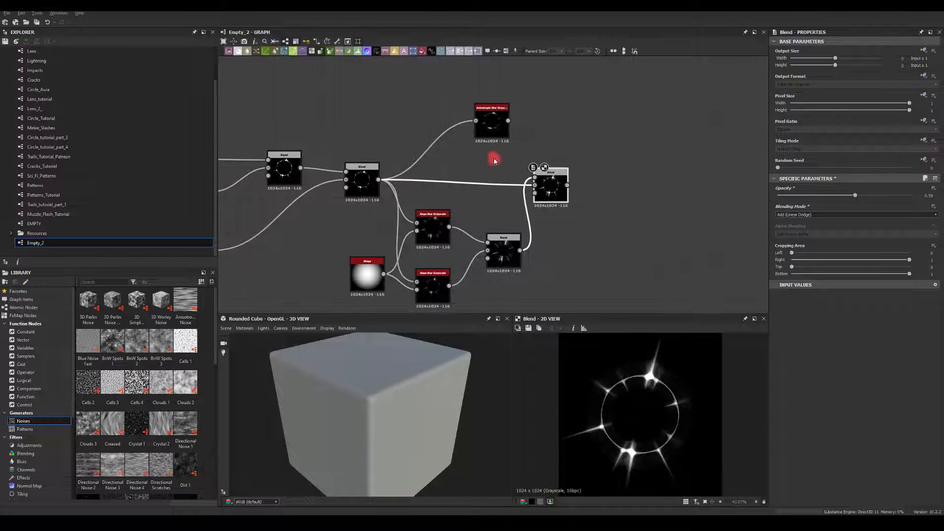
pyautogui.moveTo(590, 182); pyautogui.dragTo(639, 165)
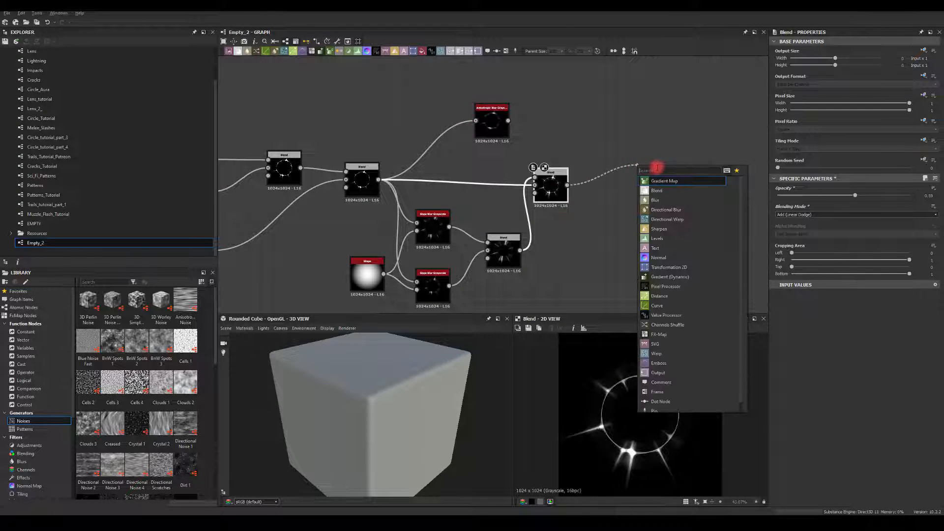
pyautogui.write('bl')
pyautogui.click(671, 183)
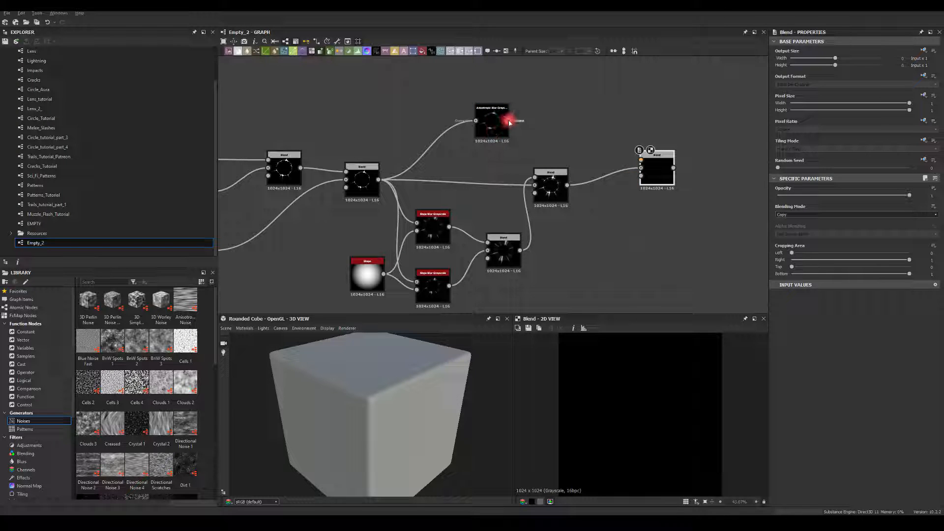
pyautogui.moveTo(509, 123); pyautogui.dragTo(640, 160)
pyautogui.click(791, 215)
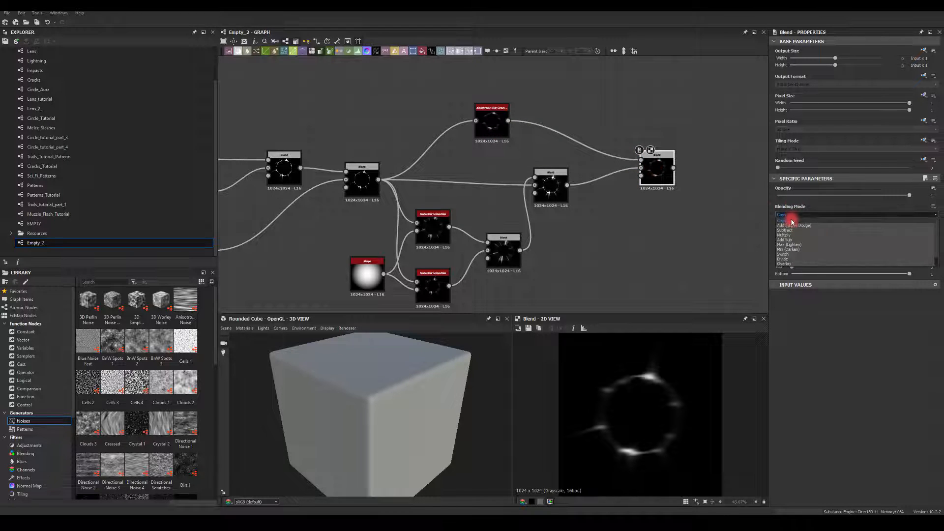
pyautogui.click(790, 226)
pyautogui.moveTo(908, 195)
pyautogui.mouseDown()
pyautogui.moveTo(764, 198)
pyautogui.moveTo(938, 200)
pyautogui.mouseUp()
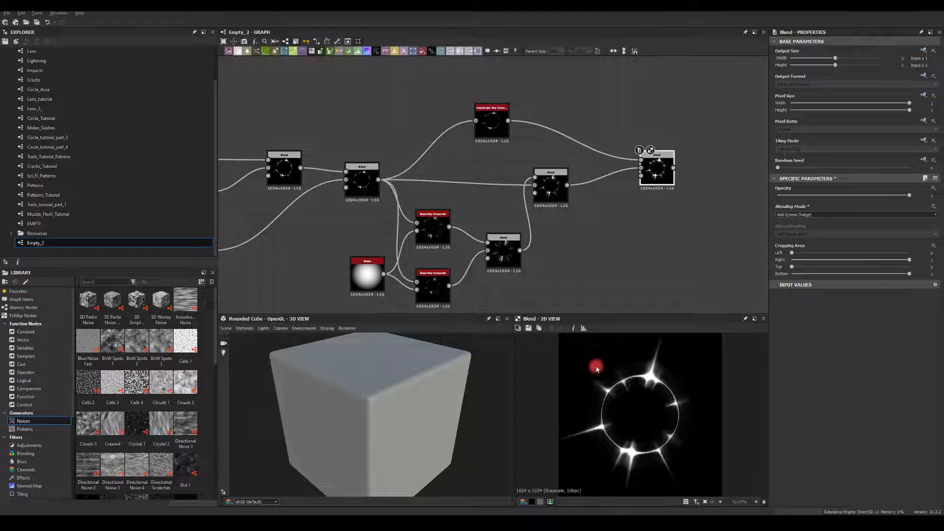
# - Add a Warp node fed by the early Multiply ring Blend, with the starting Shape as its intensity input
pyautogui.moveTo(615, 221); pyautogui.dragTo(466, 202, button='middle')
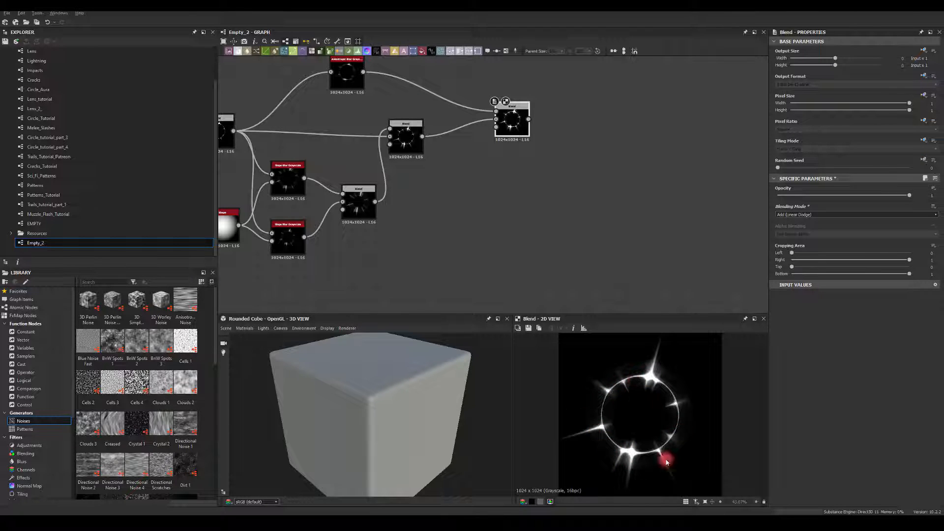
pyautogui.moveTo(489, 126); pyautogui.dragTo(493, 125, button='middle')
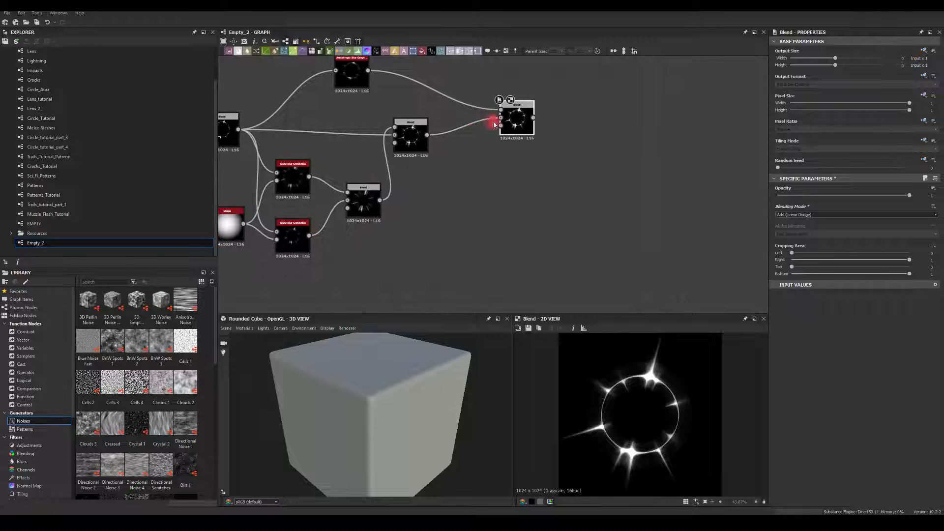
pyautogui.moveTo(460, 219); pyautogui.dragTo(559, 190, button='middle')
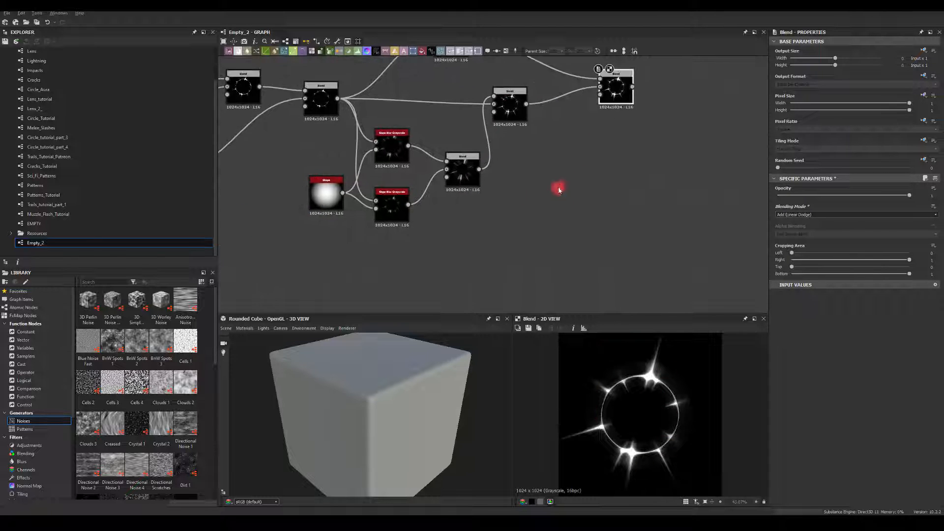
pyautogui.scroll(-1, 546, 193)
pyautogui.moveTo(333, 234); pyautogui.dragTo(539, 206, button='middle')
pyautogui.scroll(-1, 428, 202)
pyautogui.moveTo(476, 193); pyautogui.dragTo(606, 205, button='middle')
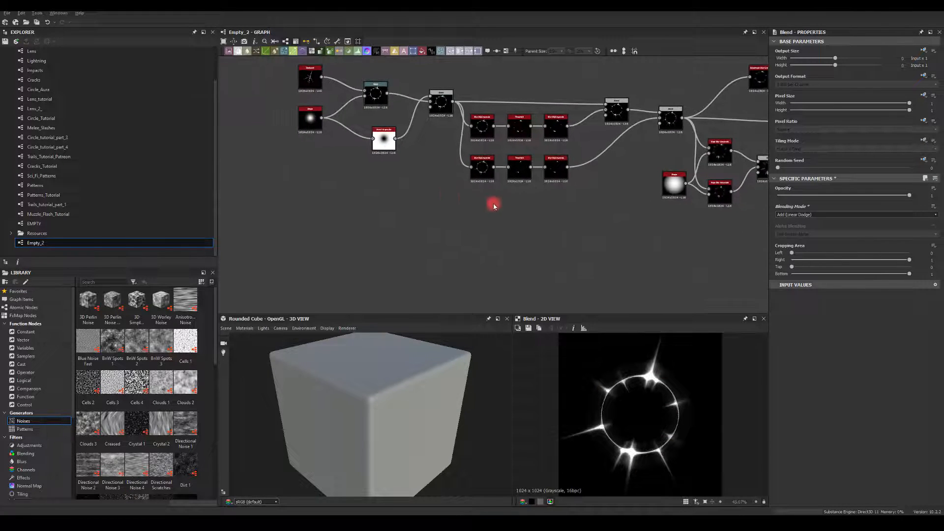
pyautogui.moveTo(445, 208); pyautogui.dragTo(382, 207, button='middle')
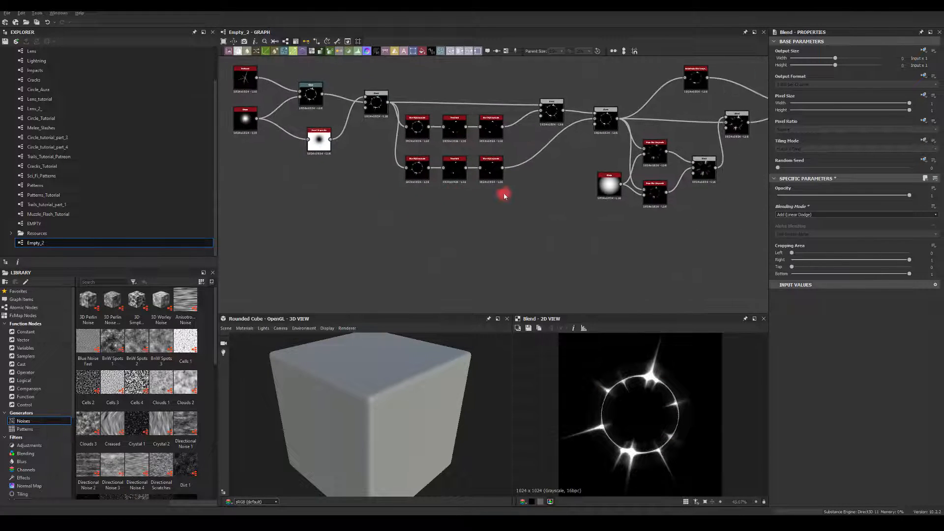
pyautogui.click(388, 105)
pyautogui.moveTo(388, 105); pyautogui.dragTo(576, 243)
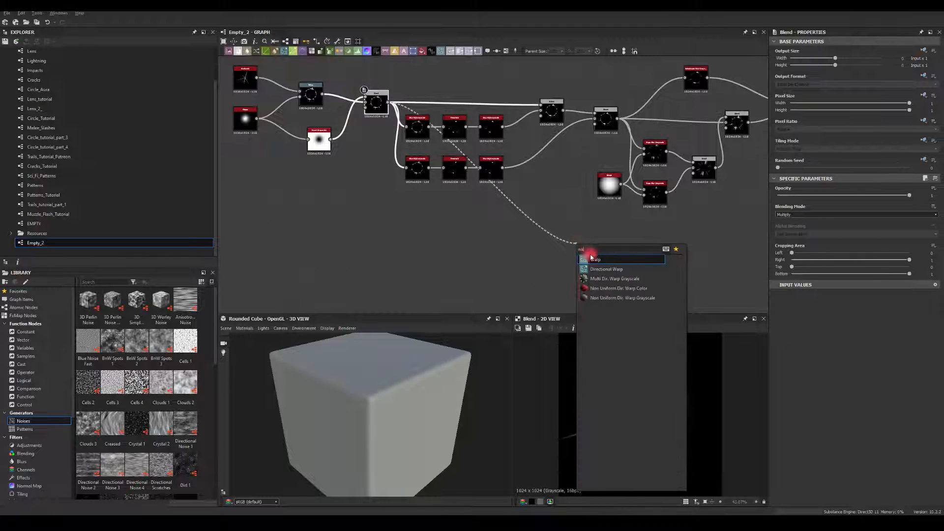
pyautogui.click(590, 249)
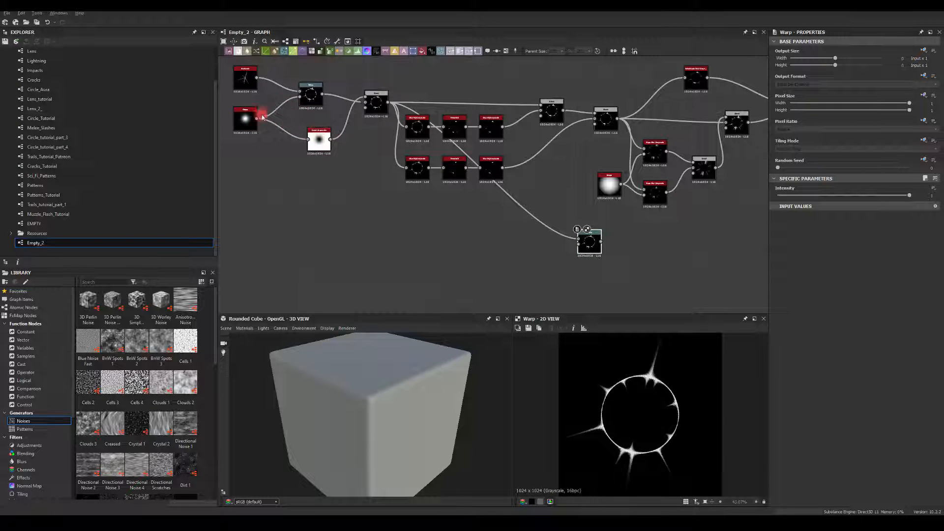
pyautogui.moveTo(258, 119); pyautogui.dragTo(587, 244)
# - Connect a new Radial Blur Grayscale node to the Warp output
pyautogui.moveTo(688, 235); pyautogui.dragTo(628, 224, button='middle')
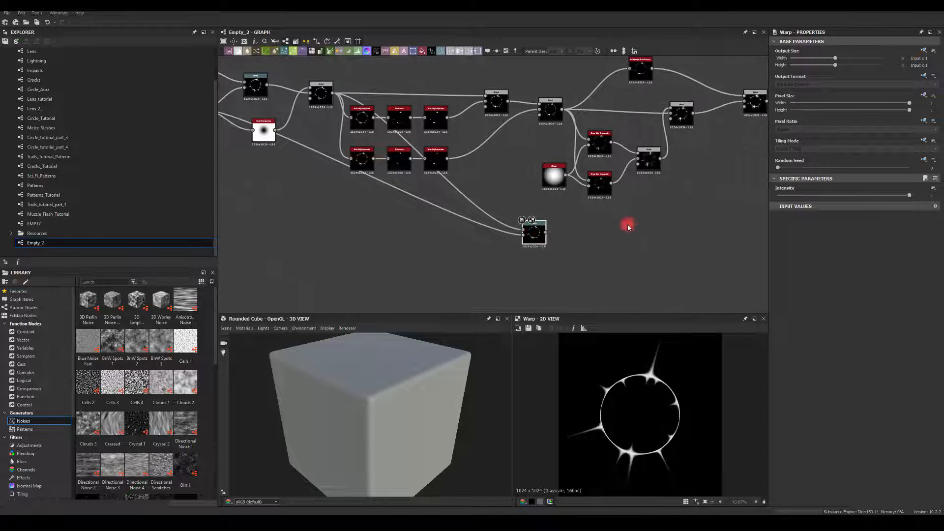
pyautogui.scroll(5, 623, 225)
pyautogui.scroll(-1, 594, 232)
pyautogui.moveTo(529, 219); pyautogui.dragTo(500, 211, button='middle')
pyautogui.moveTo(423, 231); pyautogui.dragTo(504, 233)
pyautogui.write('ra')
pyautogui.click(529, 249)
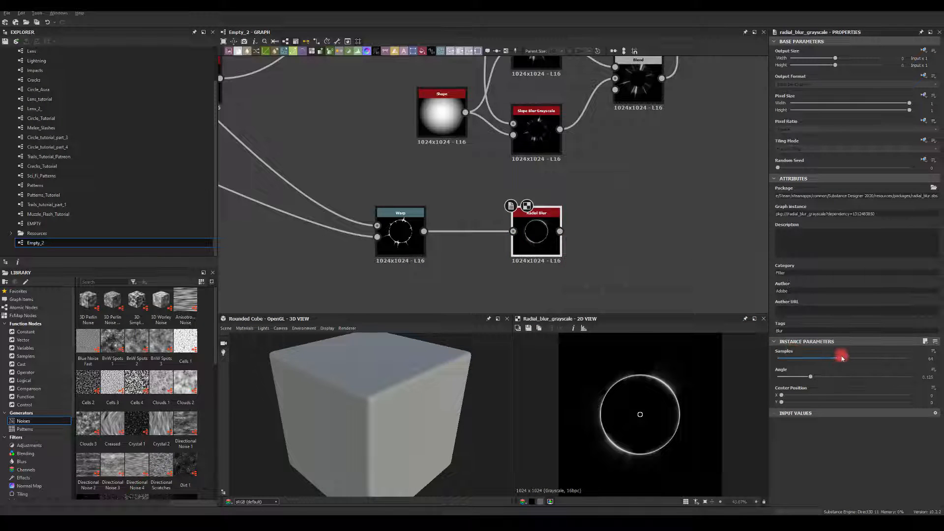
# - Set the Radial Blur's Samples to 128 and Angle to 0.03
pyautogui.moveTo(841, 357)
pyautogui.mouseDown()
pyautogui.moveTo(687, 343)
pyautogui.moveTo(709, 353)
pyautogui.mouseUp()
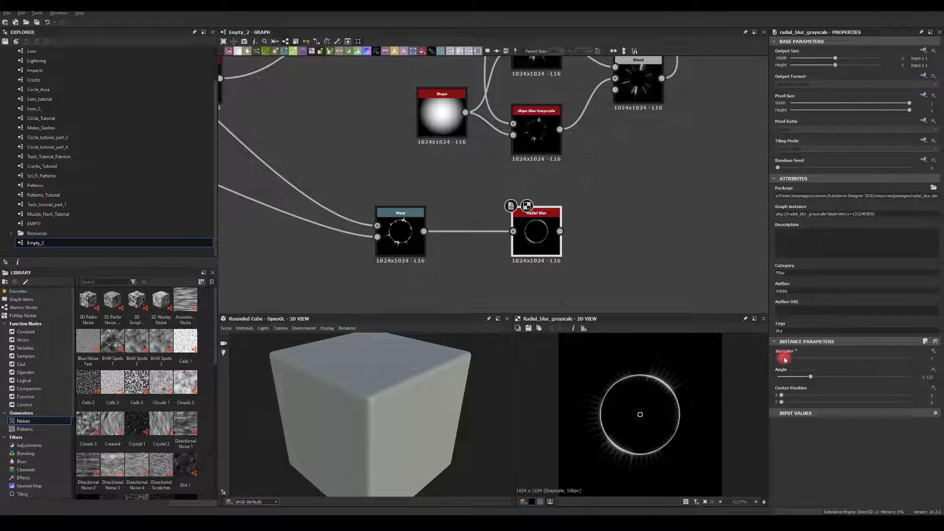
pyautogui.moveTo(785, 359); pyautogui.dragTo(928, 354)
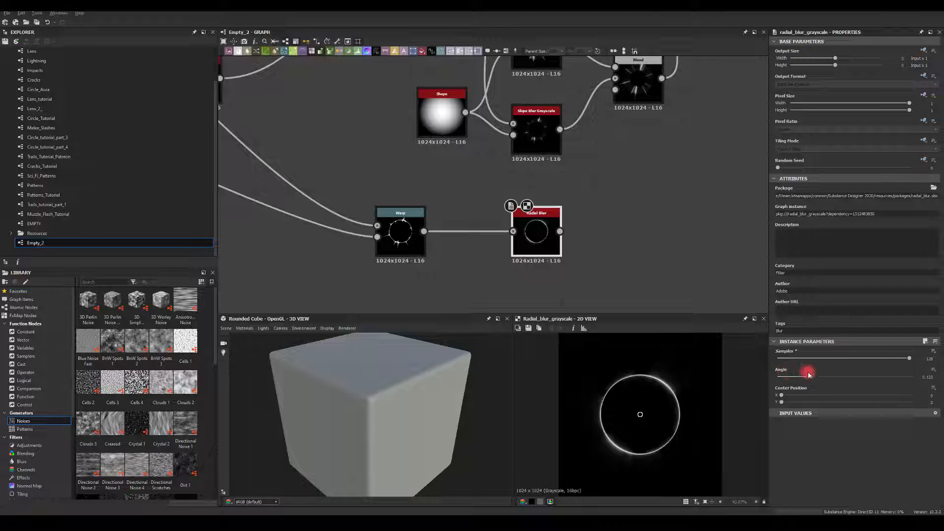
pyautogui.moveTo(809, 375)
pyautogui.mouseDown()
pyautogui.moveTo(770, 388)
pyautogui.moveTo(782, 383)
pyautogui.mouseUp()
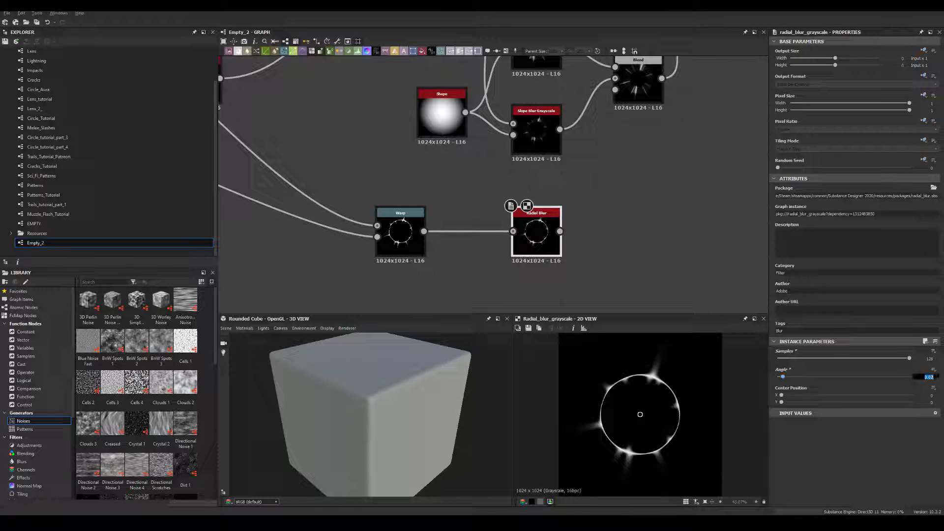
pyautogui.write('.03')
pyautogui.press('Return')
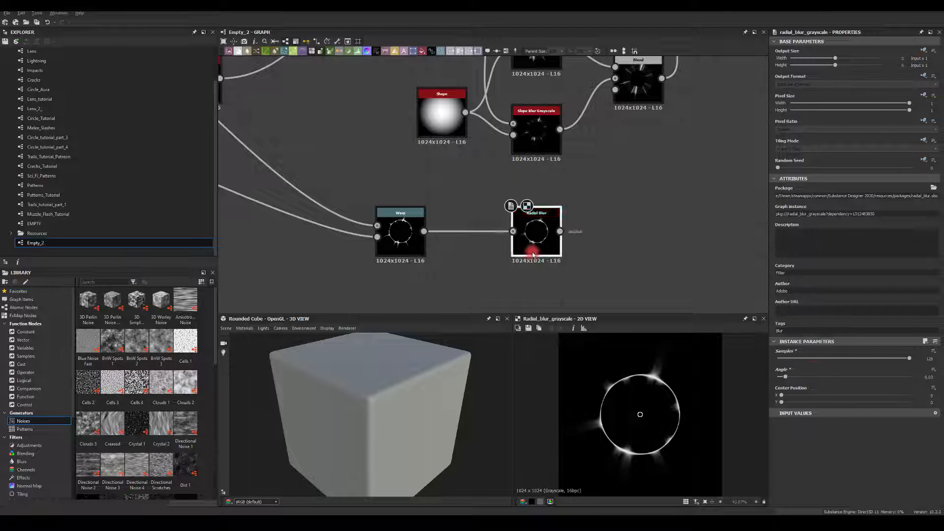
# - Duplicate the Radial Blur with its Warp connection, place the copy below the original and change its Angle
pyautogui.moveTo(467, 253); pyautogui.dragTo(438, 165, button='middle')
pyautogui.hotkey('ctrl', 'd')
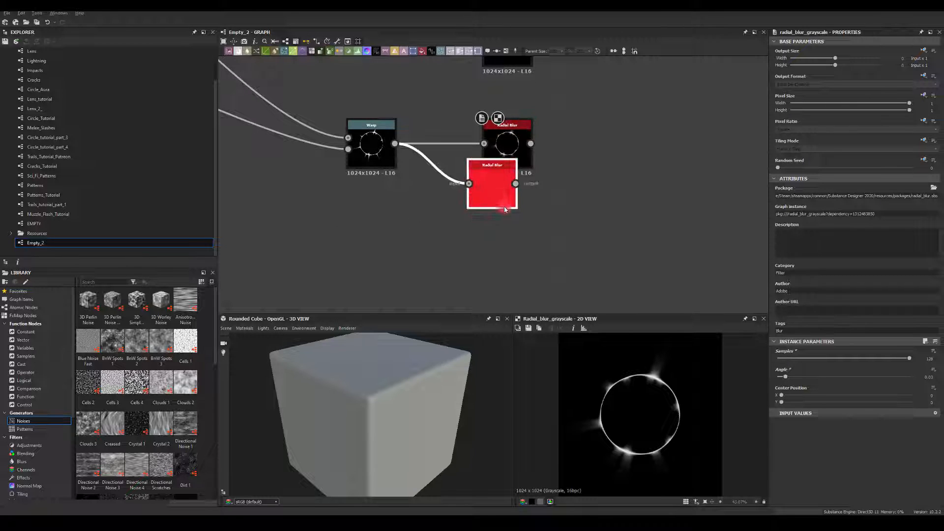
pyautogui.moveTo(495, 190); pyautogui.dragTo(511, 217)
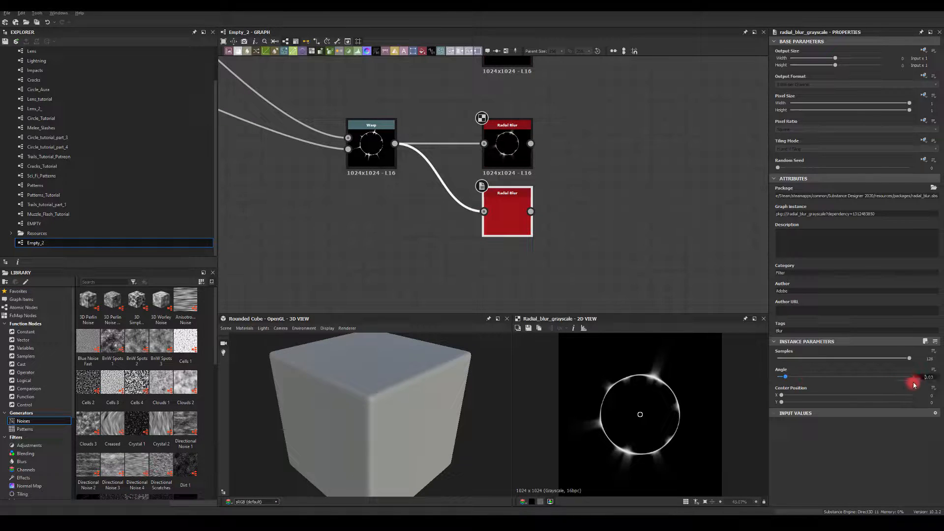
# - Combine both Radial Blurs in a new Blend, with the original as foreground and the copy as background, set to Add (Linear Dodge)
pyautogui.moveTo(530, 211); pyautogui.dragTo(584, 183)
pyautogui.write('blend')
pyautogui.press('Return')
pyautogui.moveTo(530, 143); pyautogui.dragTo(587, 166)
pyautogui.click(787, 215)
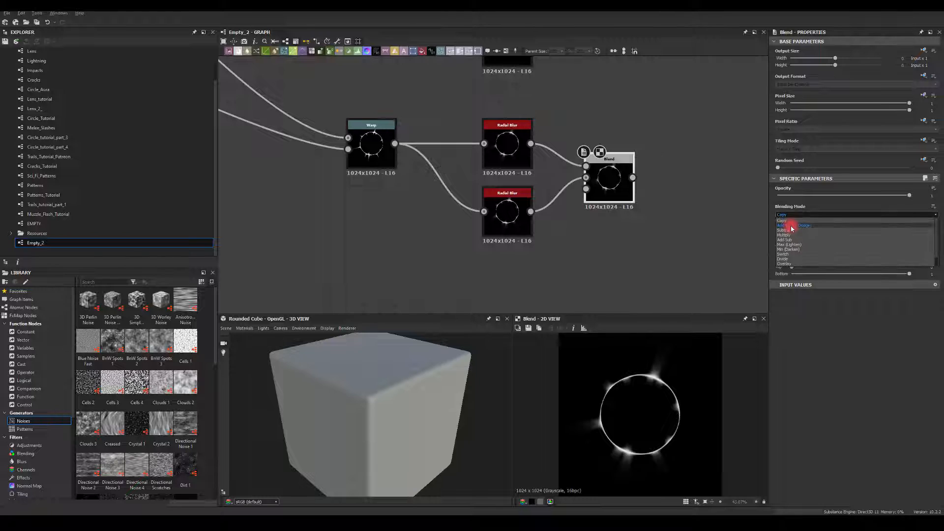
pyautogui.click(792, 226)
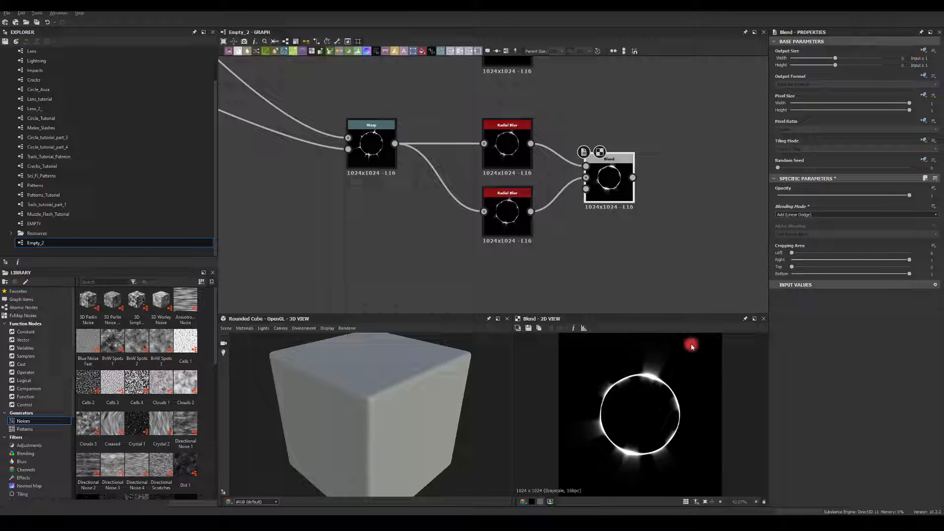
# - Try Min (Darken) on the radial-blur Blend and settle on Max (Lighten) as its blending mode
pyautogui.press('f')
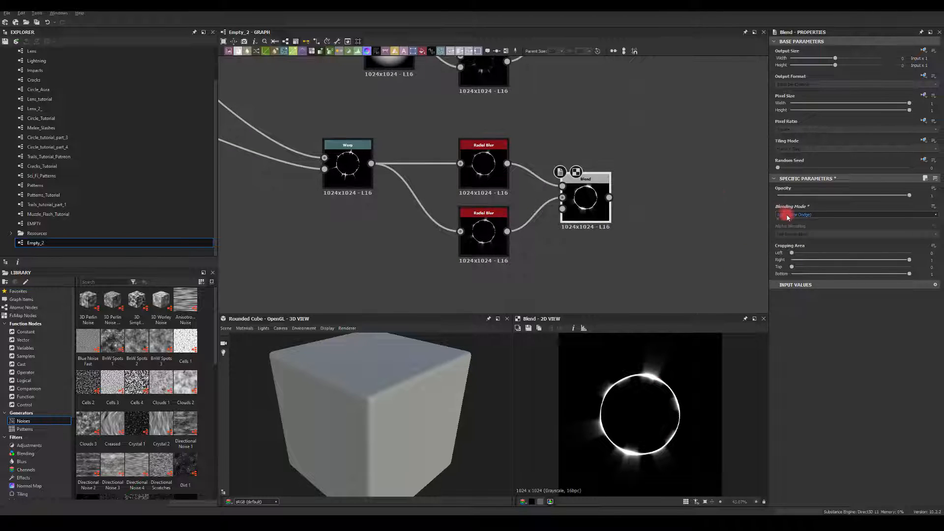
pyautogui.click(787, 215)
pyautogui.click(787, 245)
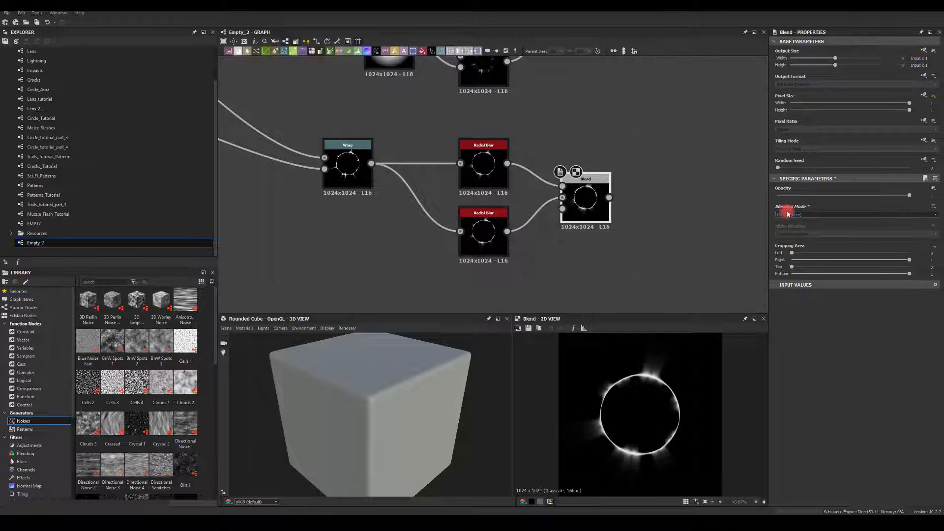
pyautogui.click(786, 214)
pyautogui.click(783, 241)
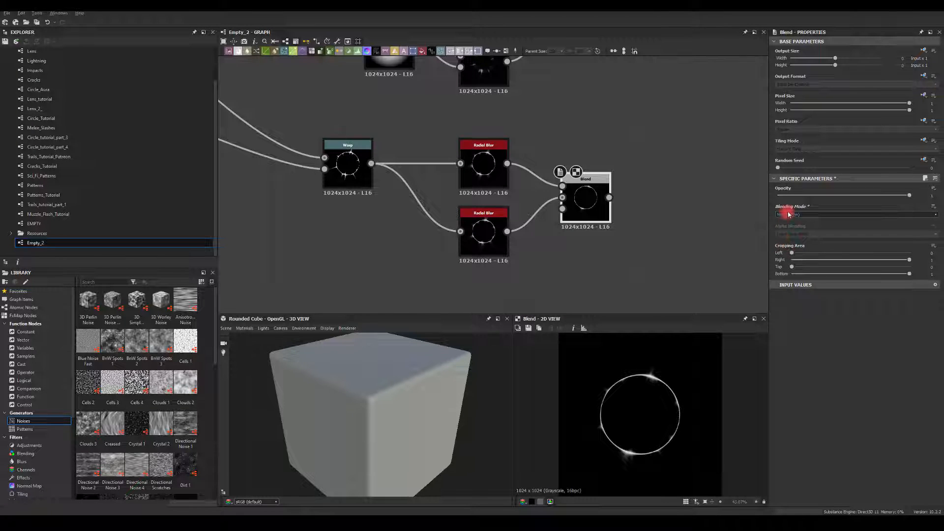
pyautogui.click(788, 215)
pyautogui.click(784, 245)
# - Move the radial-blur Blend below the main composite and join them in a new Blend, radial result as foreground and composite as background
pyautogui.moveTo(653, 169); pyautogui.dragTo(562, 226, button='middle')
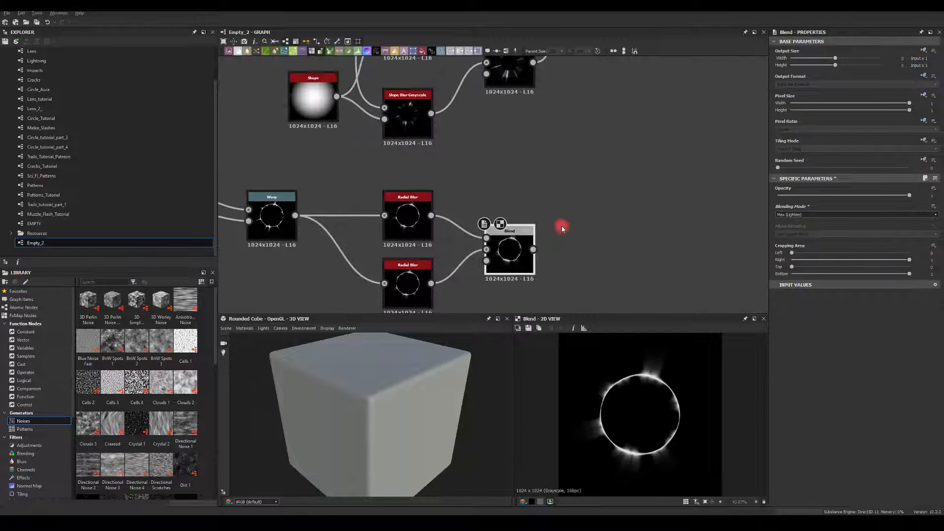
pyautogui.scroll(-3, 565, 196)
pyautogui.moveTo(460, 278); pyautogui.dragTo(590, 210)
pyautogui.moveTo(590, 158); pyautogui.dragTo(554, 173, button='middle')
pyautogui.moveTo(567, 120); pyautogui.dragTo(618, 159)
pyautogui.write('bl')
pyautogui.click(639, 180)
# - Set the joining Blend to Add (Linear Dodge) with an Opacity of about 0.85
pyautogui.click(783, 215)
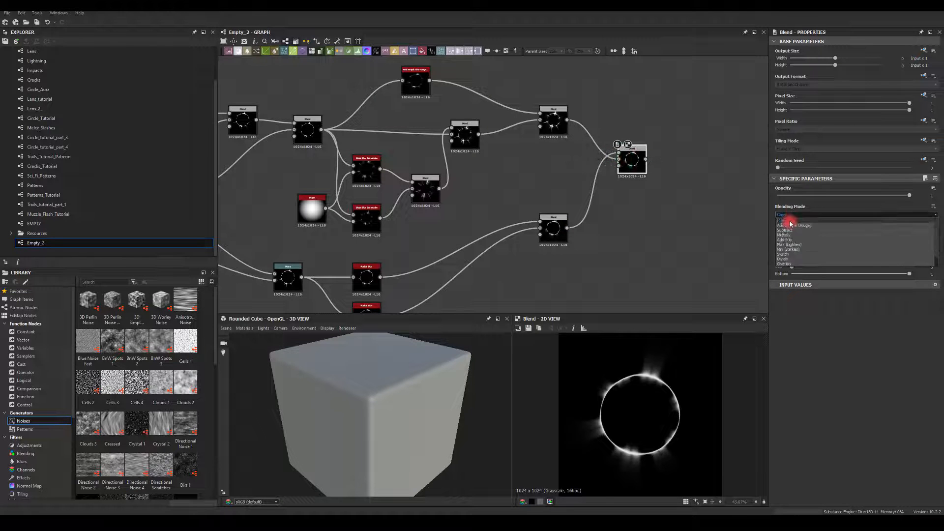
pyautogui.click(787, 226)
pyautogui.scroll(3, 630, 195)
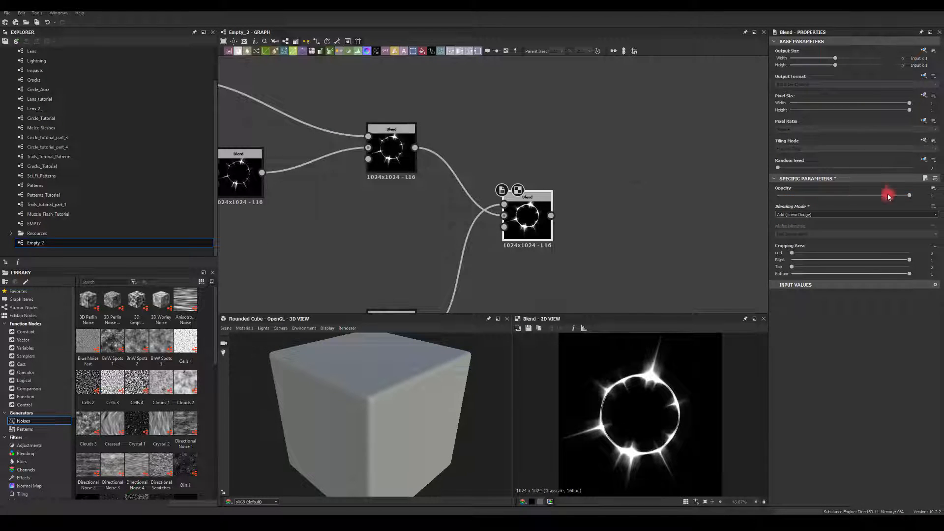
pyautogui.moveTo(909, 195); pyautogui.dragTo(887, 221)
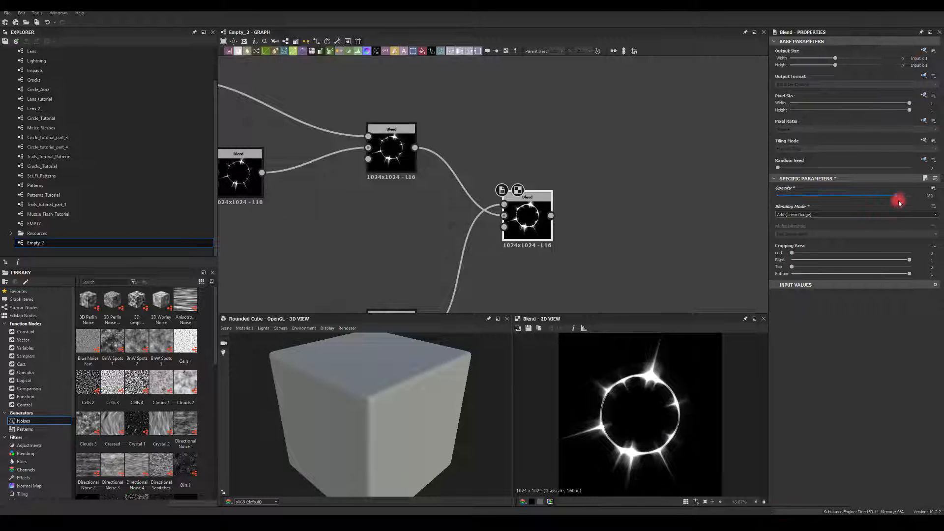
pyautogui.moveTo(899, 202); pyautogui.dragTo(896, 204)
# - Add a new Starburst node in the empty area above the final Blend
pyautogui.moveTo(661, 156); pyautogui.dragTo(661, 211, button='middle')
pyautogui.moveTo(622, 137); pyautogui.dragTo(682, 183, button='middle')
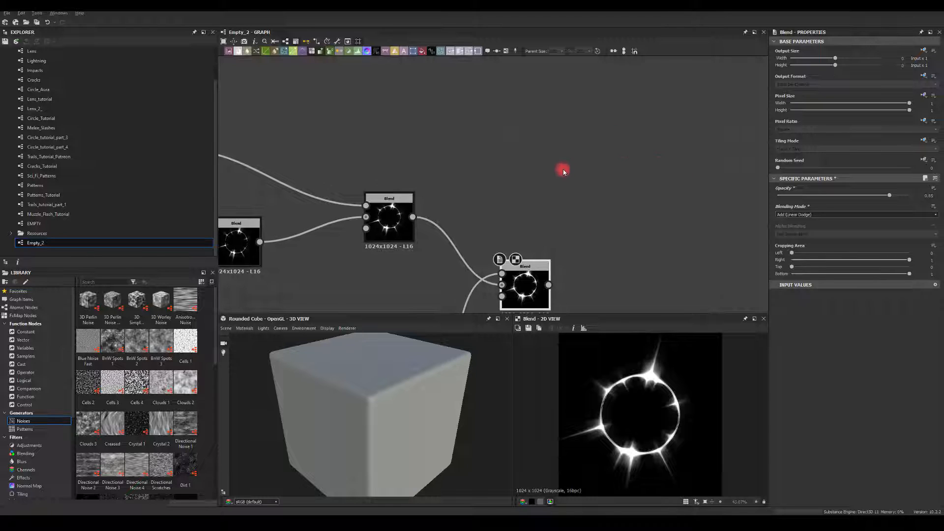
pyautogui.press('space')
pyautogui.write('star')
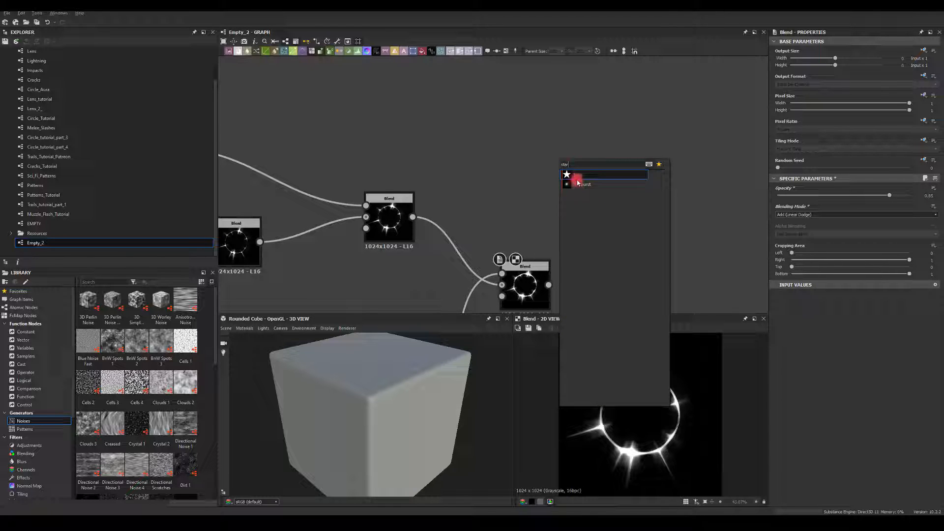
pyautogui.click(574, 178)
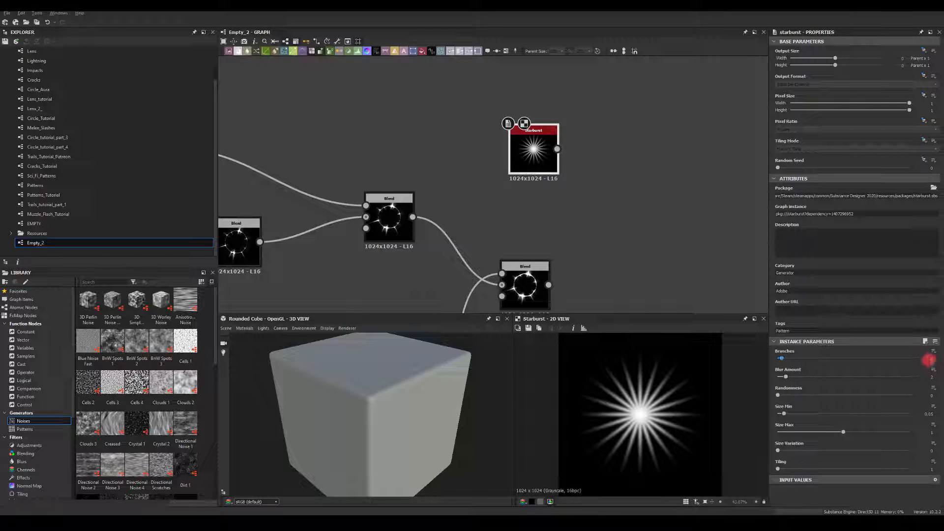
# - Set the new Starburst's Branches to 7, Blur Amount to 0.1 and Randomness to 0.7
pyautogui.write('7')
pyautogui.click(924, 372)
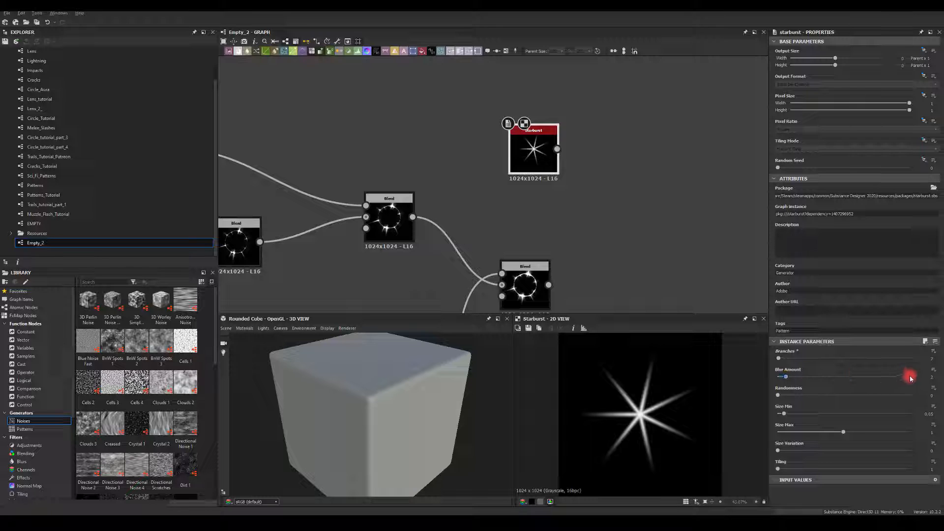
pyautogui.click(929, 391)
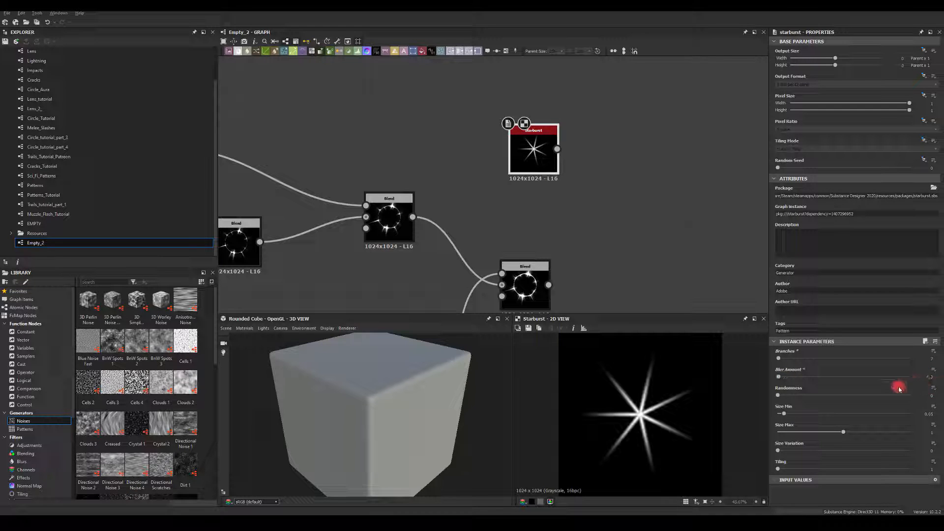
pyautogui.moveTo(778, 395); pyautogui.dragTo(870, 395)
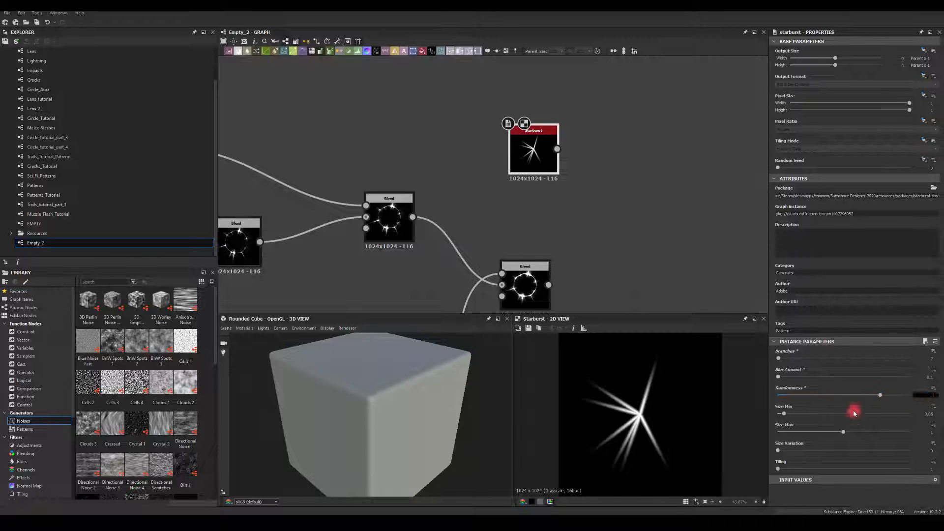
# - Set the new Starburst's Size Max to 1.87, Size Min to 0.02 and Size Variation to about 0.89
pyautogui.moveTo(843, 435); pyautogui.dragTo(901, 431)
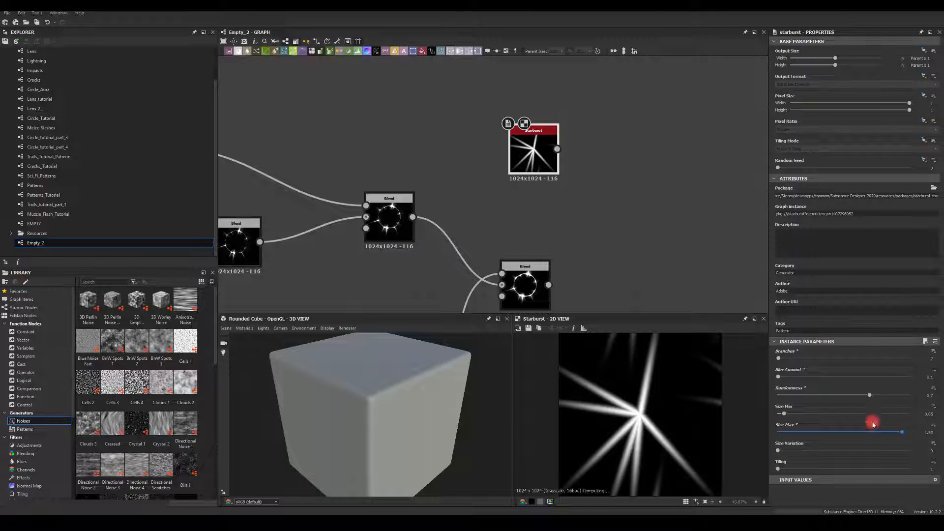
pyautogui.click(782, 414)
pyautogui.moveTo(783, 416); pyautogui.dragTo(781, 414)
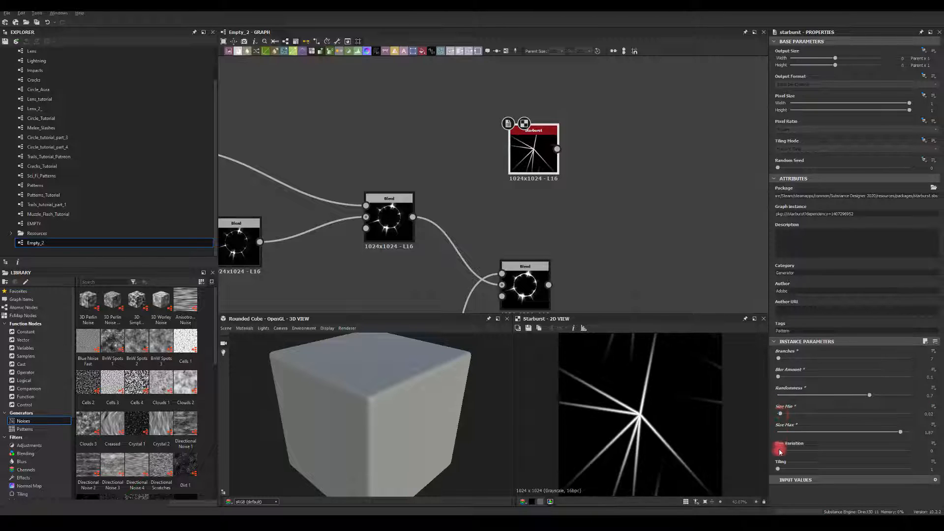
pyautogui.moveTo(779, 450); pyautogui.dragTo(894, 458)
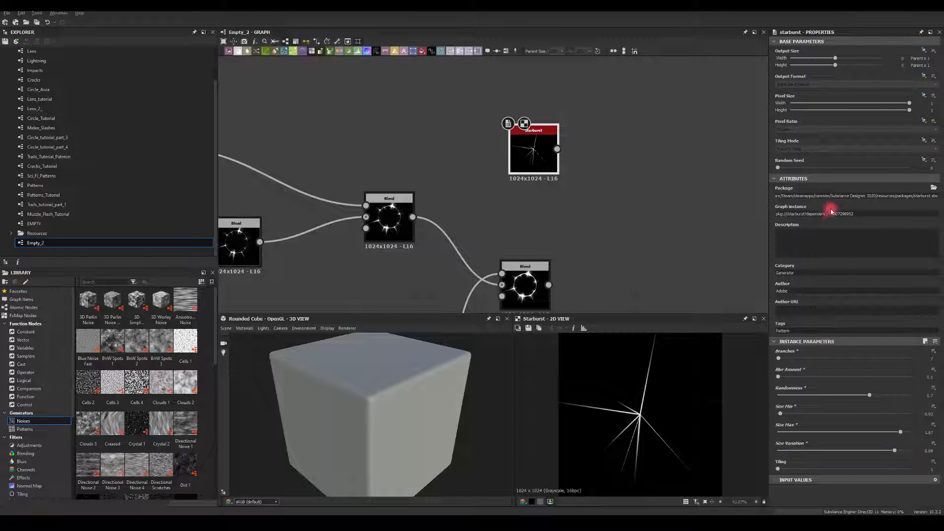
# - Set the Starburst's Tiling Mode to No Tiling, Size Max to 1.6 and Size Min to 0.17
pyautogui.click(926, 141)
pyautogui.click(912, 160)
pyautogui.click(811, 150)
pyautogui.click(798, 157)
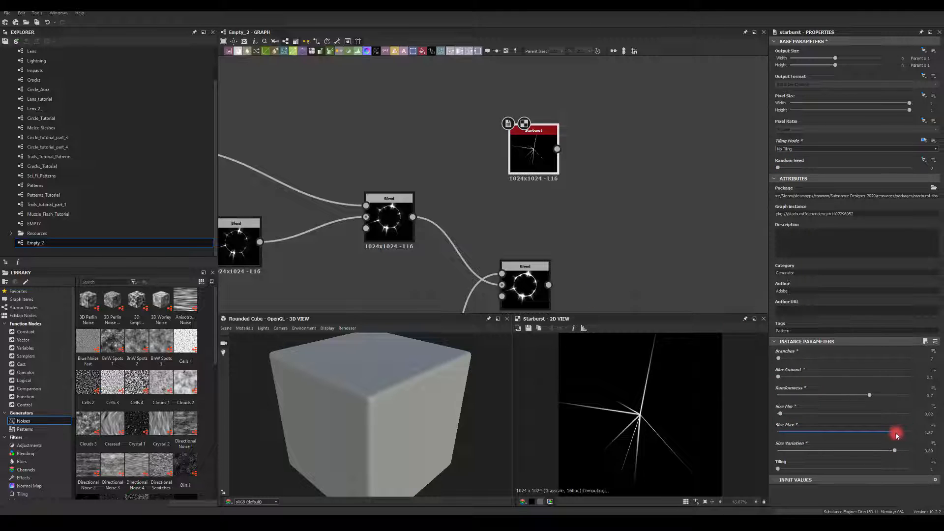
pyautogui.moveTo(897, 435); pyautogui.dragTo(883, 432)
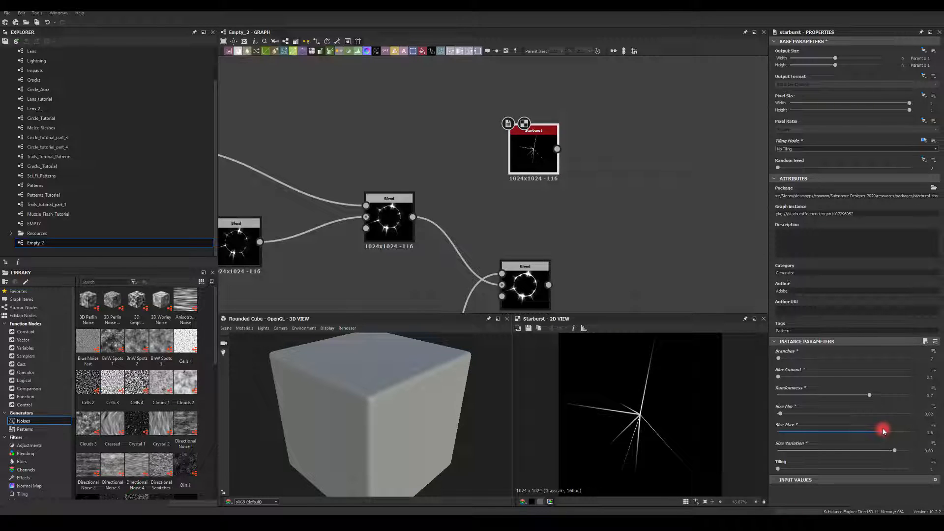
pyautogui.moveTo(782, 413); pyautogui.dragTo(802, 416)
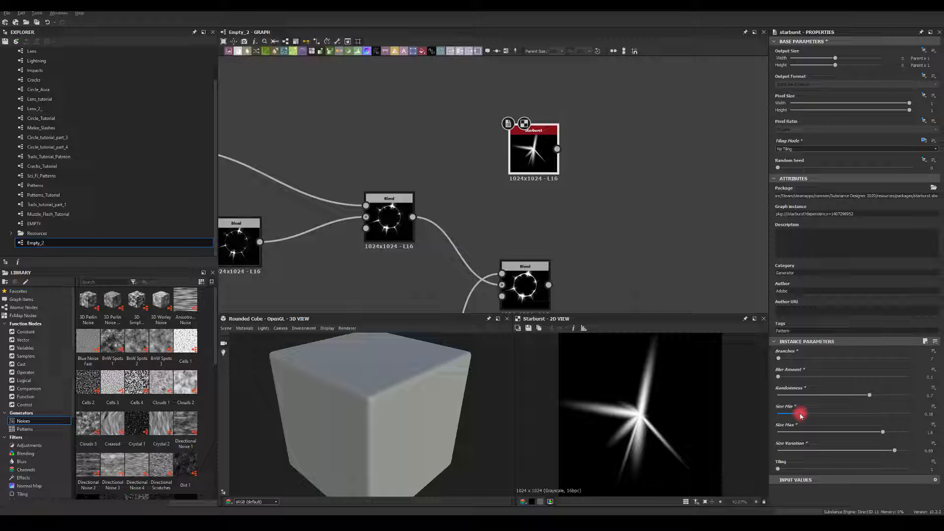
# - Feed the new Starburst into the background input of a new Blend node
pyautogui.moveTo(636, 178); pyautogui.dragTo(612, 204, button='middle')
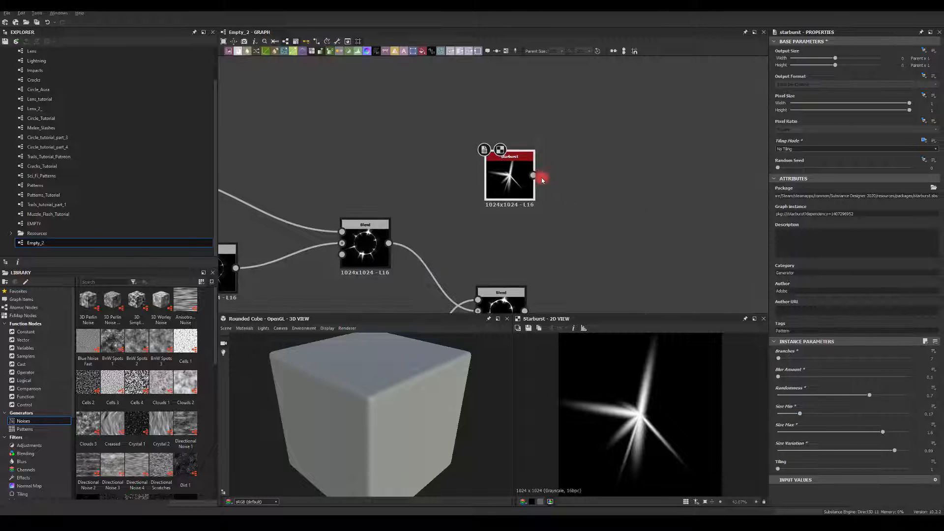
pyautogui.moveTo(533, 176); pyautogui.dragTo(604, 141)
pyautogui.write('bl')
pyautogui.click(614, 153)
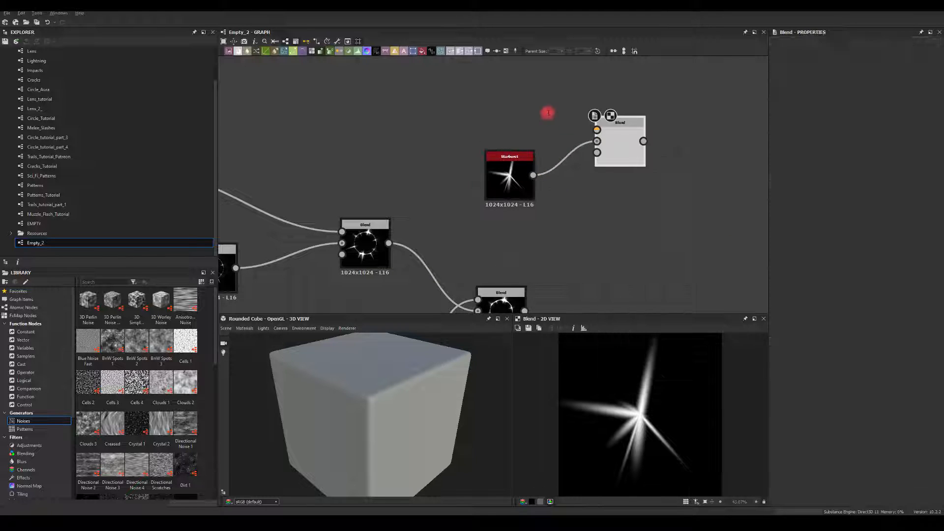
# - Add a Shape node above the new Starburst and set its Pattern to Paraboloid
pyautogui.click(521, 93)
pyautogui.press('space')
pyautogui.click(511, 90)
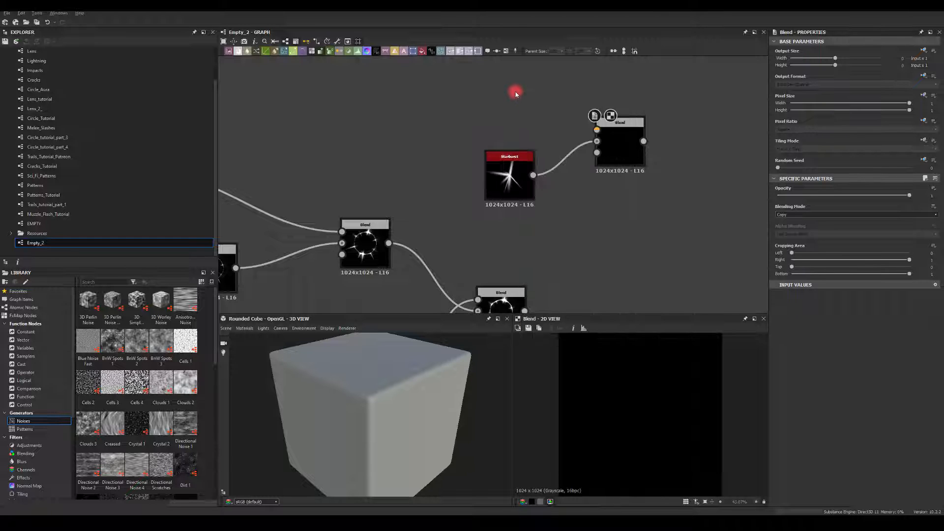
pyautogui.press('space')
pyautogui.write('sha')
pyautogui.click(530, 115)
pyautogui.click(786, 378)
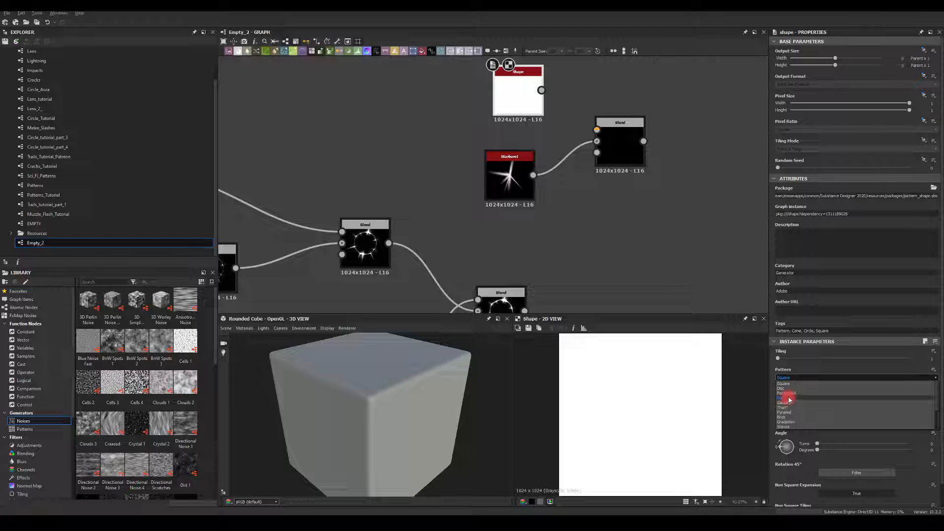
pyautogui.click(791, 394)
# - Connect the Shape to the new Blend's foreground and set the blending mode to Subtract
pyautogui.moveTo(542, 90); pyautogui.dragTo(596, 129)
pyautogui.click(609, 152)
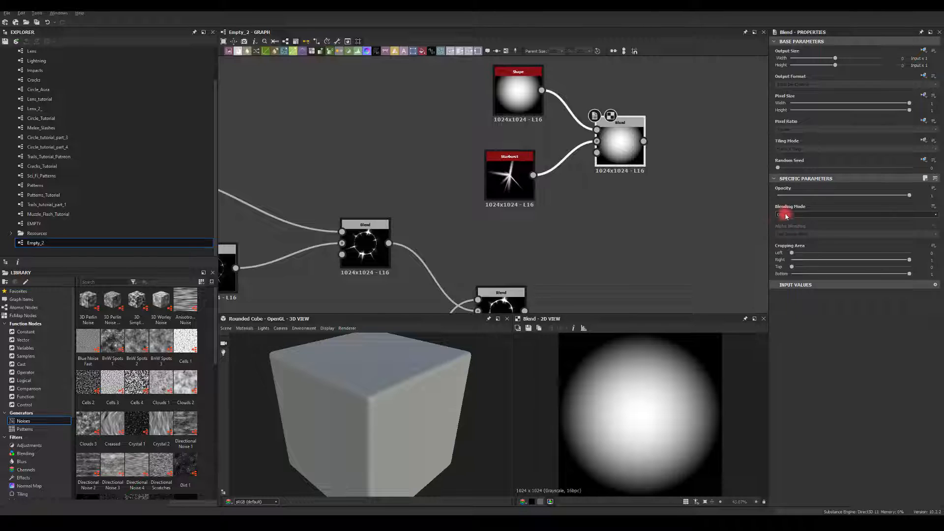
pyautogui.click(786, 215)
pyautogui.click(781, 230)
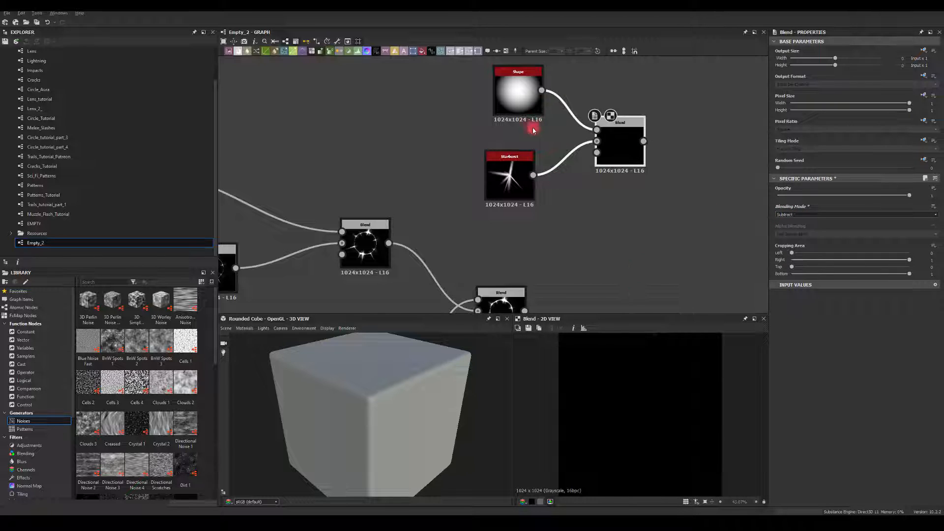
# - Reduce the paraboloid Shape's Scale so it cuts out only the starburst's centre, and select the Subtract Blend
pyautogui.click(512, 88)
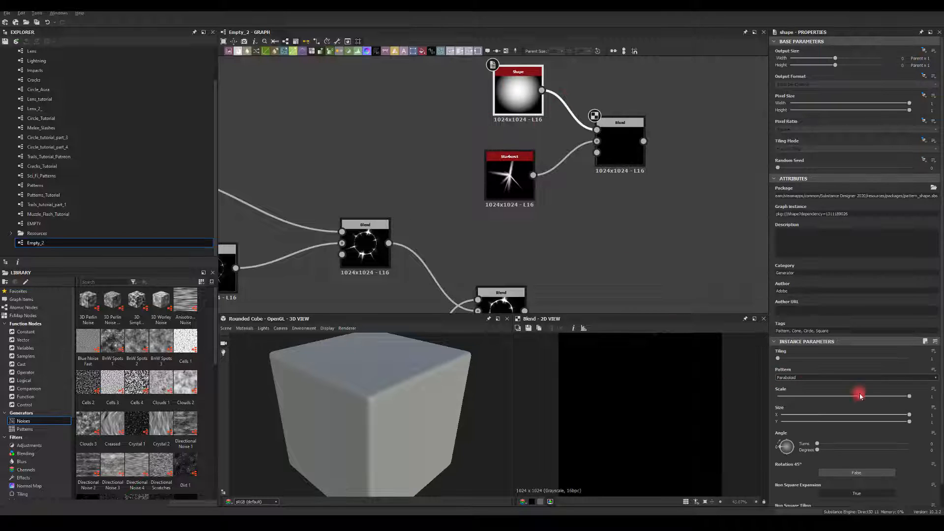
pyautogui.moveTo(909, 396); pyautogui.dragTo(831, 396)
pyautogui.moveTo(605, 217); pyautogui.dragTo(543, 176, button='middle')
pyautogui.click(561, 86)
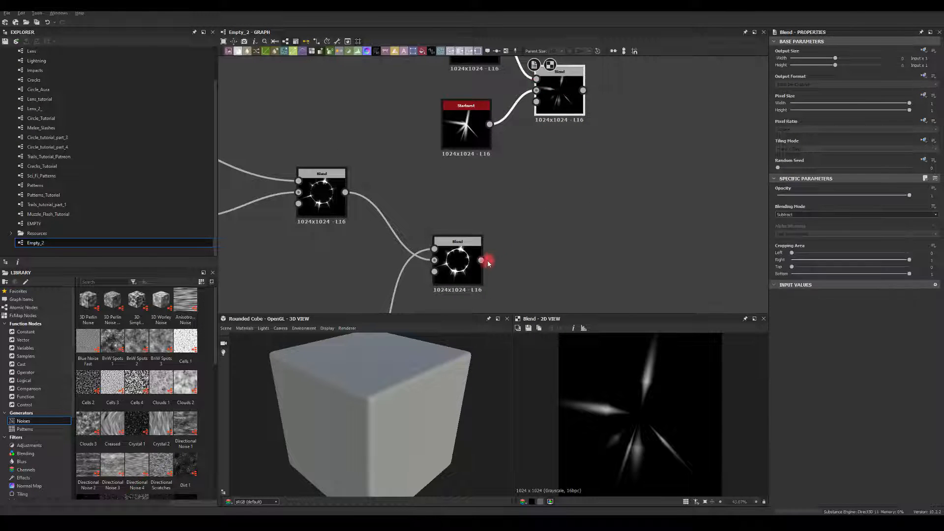
# - Combine the ring composite as background and the cut-out starburst as foreground in a new Blend set to Add (Linear Dodge)
pyautogui.moveTo(482, 260); pyautogui.dragTo(647, 176)
pyautogui.write('bl')
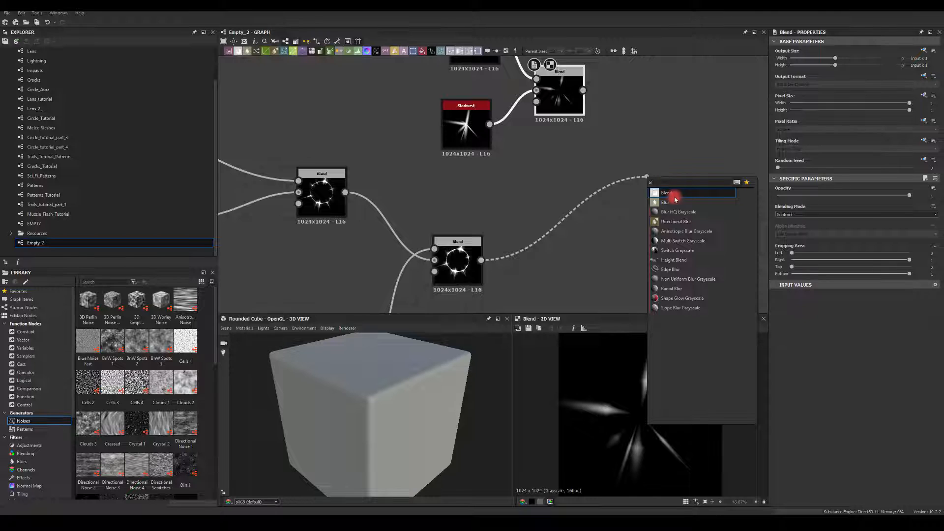
pyautogui.click(675, 199)
pyautogui.moveTo(583, 90); pyautogui.dragTo(656, 162)
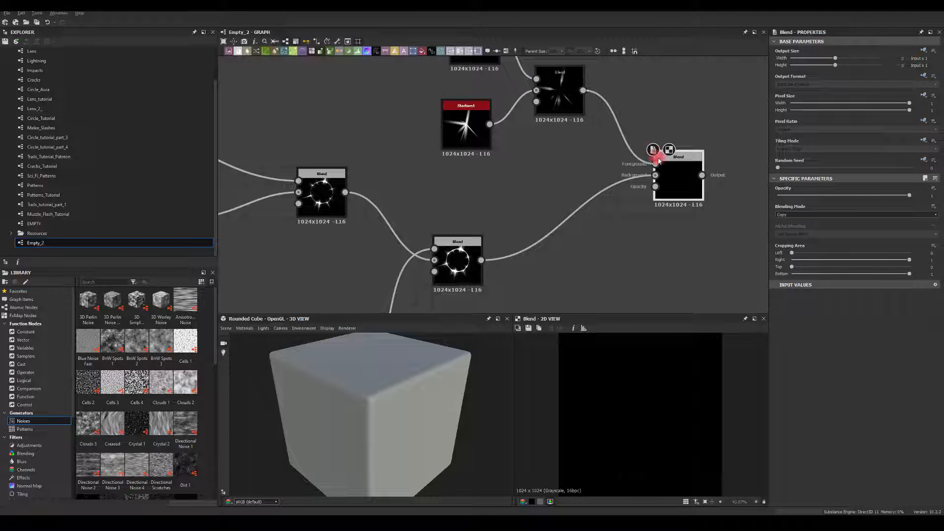
pyautogui.click(789, 216)
pyautogui.click(789, 227)
pyautogui.moveTo(706, 253)
pyautogui.mouseDown(button='middle')
pyautogui.moveTo(611, 236)
pyautogui.moveTo(630, 244)
pyautogui.mouseUp(button='middle')
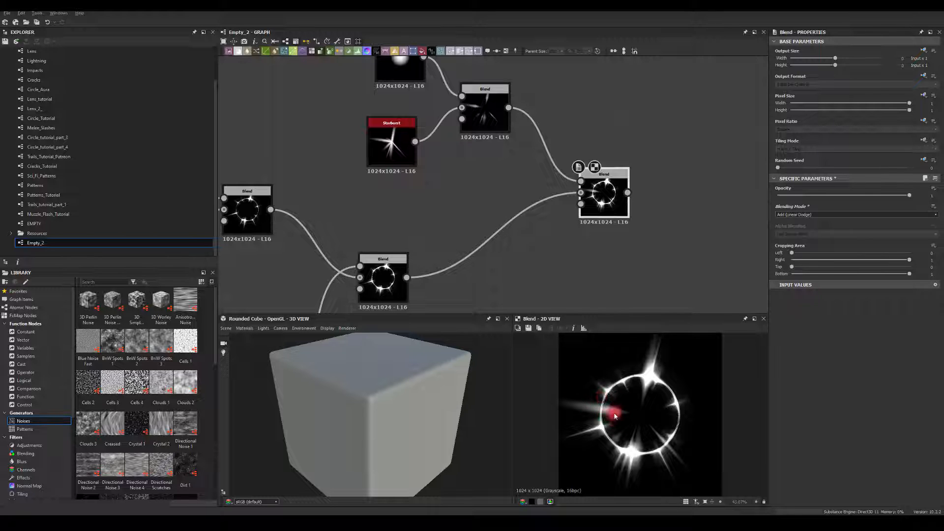
# - Set the cut-out Starburst's Branches to 10 and the final Blend's Opacity to about 0.77
pyautogui.moveTo(448, 169); pyautogui.dragTo(459, 183, button='middle')
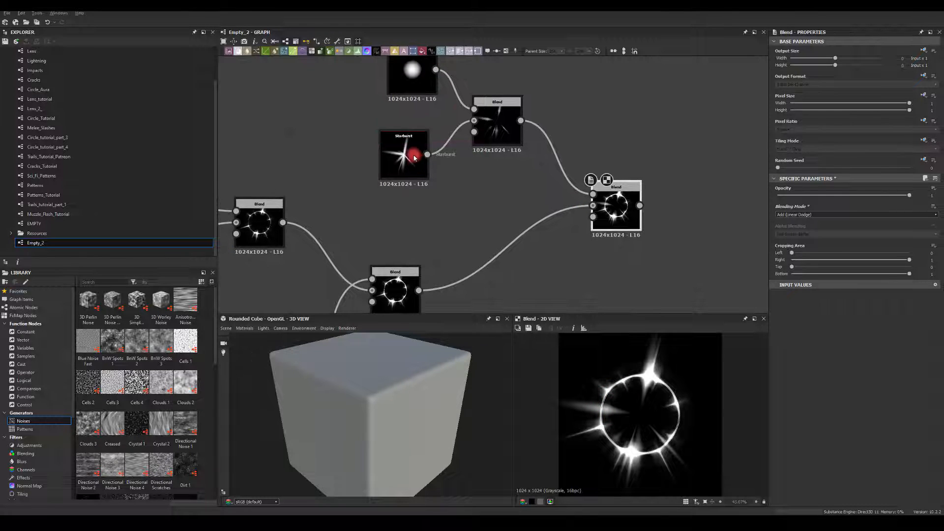
pyautogui.click(412, 152)
pyautogui.moveTo(781, 362)
pyautogui.mouseDown()
pyautogui.moveTo(803, 363)
pyautogui.moveTo(781, 360)
pyautogui.mouseUp()
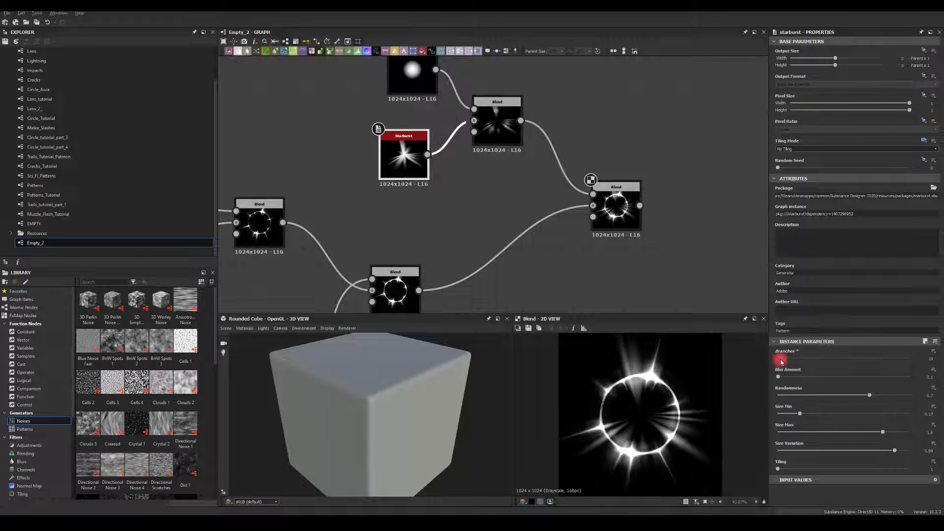
pyautogui.click(938, 358)
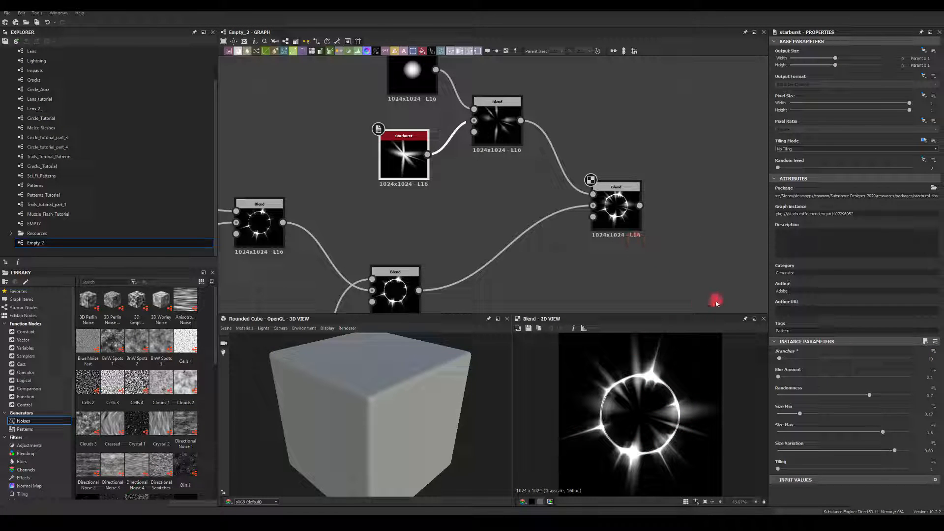
pyautogui.click(612, 204)
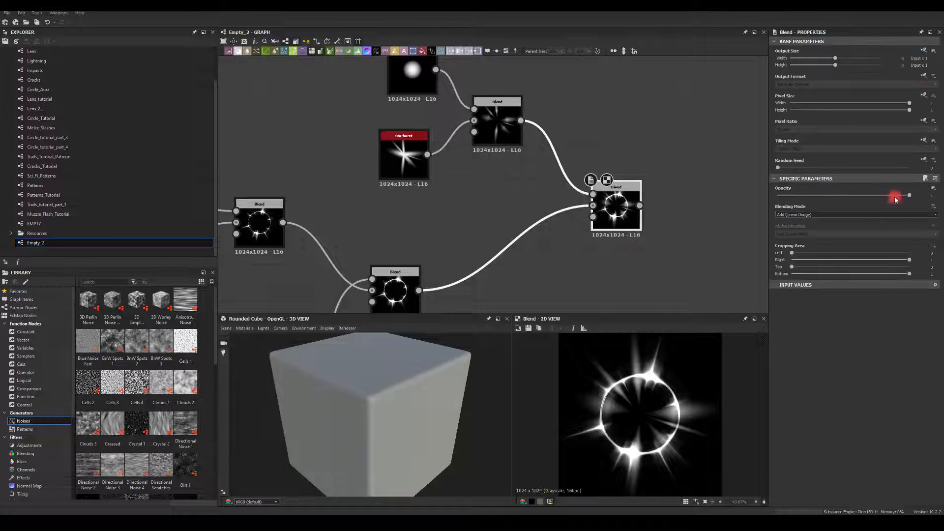
pyautogui.moveTo(895, 198)
pyautogui.mouseDown()
pyautogui.moveTo(822, 190)
pyautogui.moveTo(908, 193)
pyautogui.moveTo(870, 195)
pyautogui.moveTo(878, 195)
pyautogui.mouseUp()
# - Duplicate the Shape, Starburst and Subtract Blend group into the empty area above it and preview the copied Blend
pyautogui.moveTo(654, 70); pyautogui.dragTo(610, 145, button='middle')
pyautogui.scroll(-2, 643, 189)
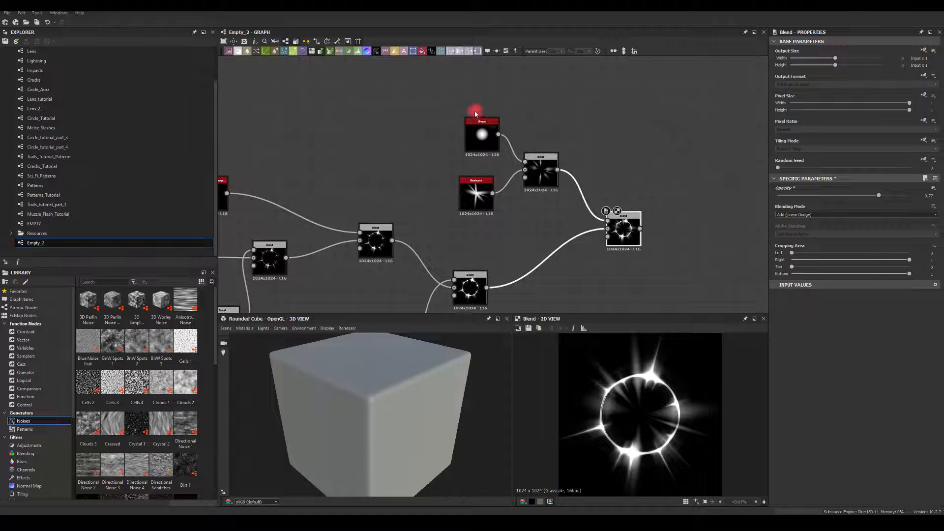
pyautogui.moveTo(570, 114); pyautogui.dragTo(566, 190, button='middle')
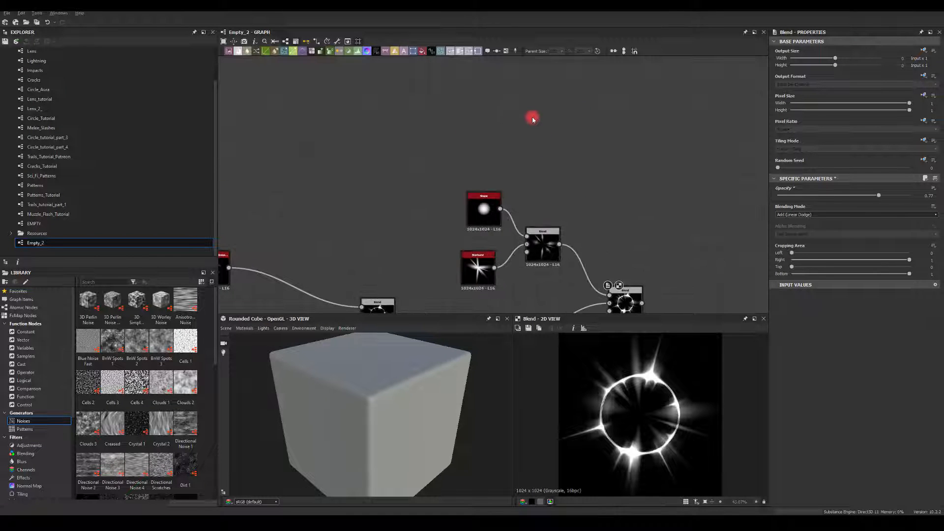
pyautogui.hotkey('ctrl', 'v')
pyautogui.click(598, 127)
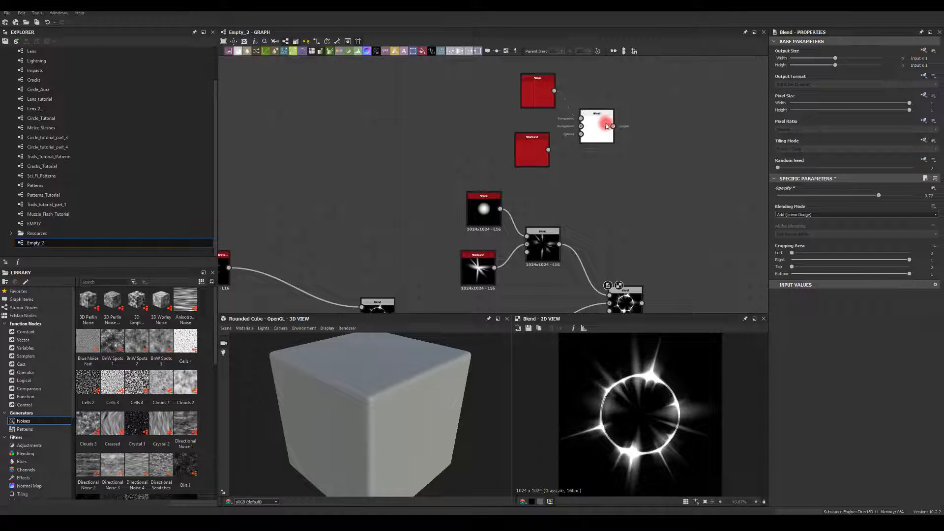
# - Set the duplicated Starburst's Branches to 7, Blur Amount to 0.18 and Size Min to 0.09
pyautogui.click(530, 156)
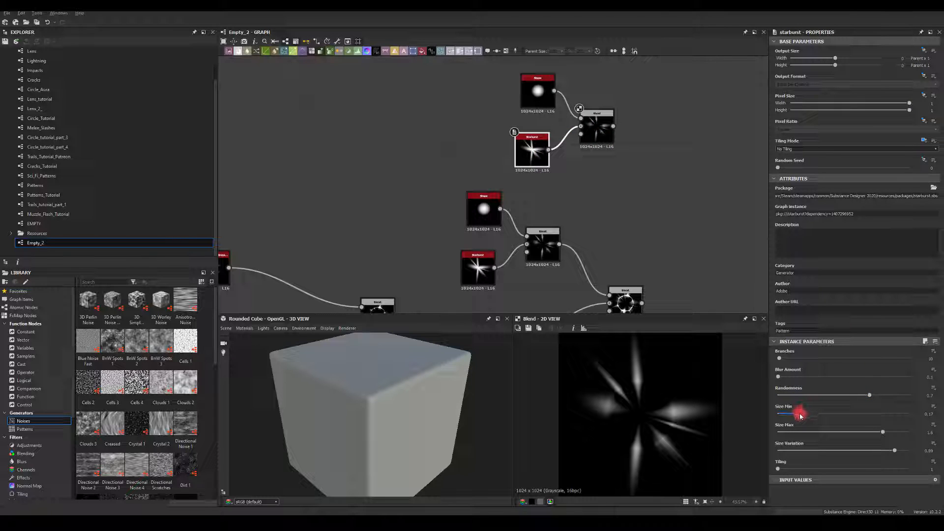
pyautogui.moveTo(800, 416); pyautogui.dragTo(781, 418)
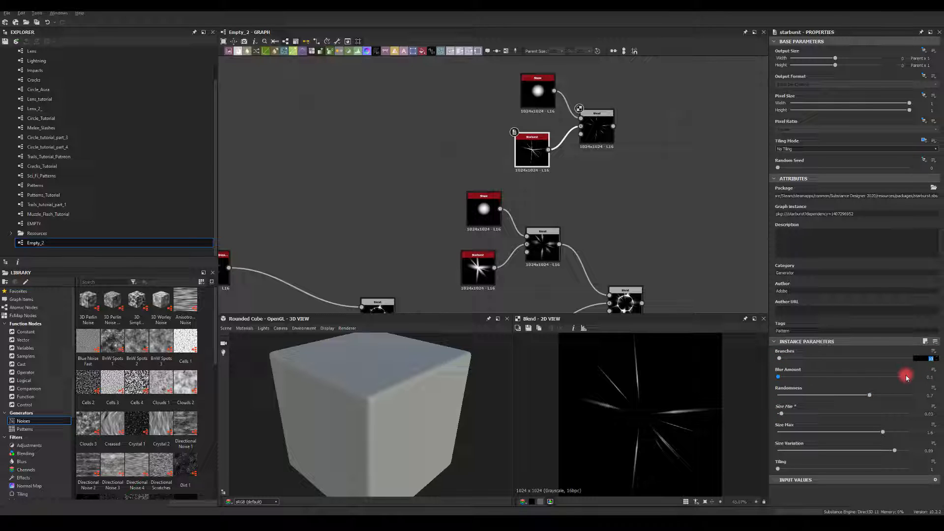
pyautogui.write('7')
pyautogui.press('Return')
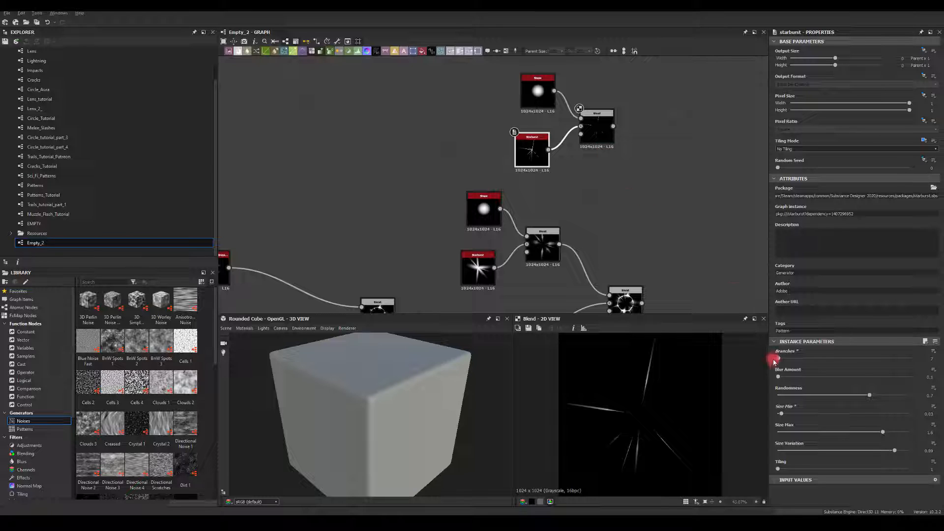
pyautogui.moveTo(779, 379)
pyautogui.mouseDown()
pyautogui.moveTo(791, 382)
pyautogui.moveTo(773, 382)
pyautogui.mouseUp()
pyautogui.moveTo(783, 417); pyautogui.dragTo(791, 417)
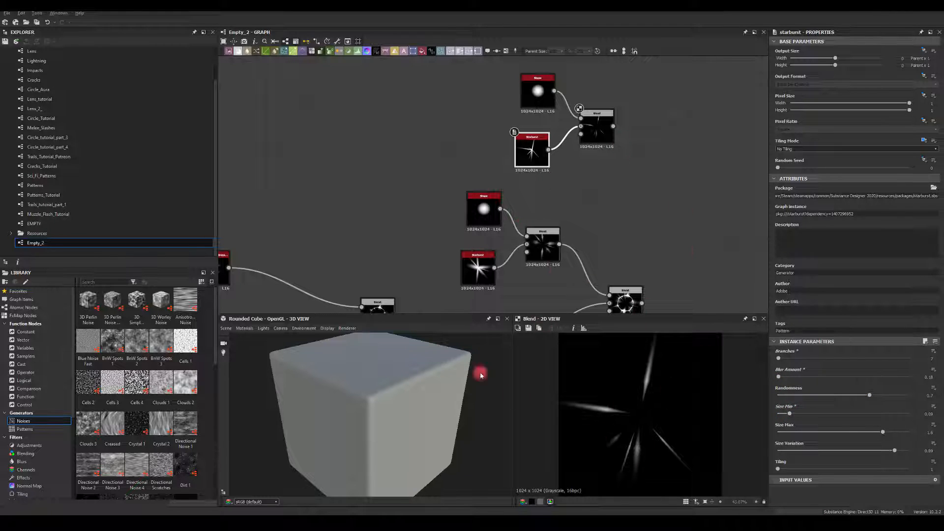
# - Add an Auto Levels node to the output of the duplicated Subtract Blend
pyautogui.moveTo(640, 179); pyautogui.dragTo(591, 177, button='middle')
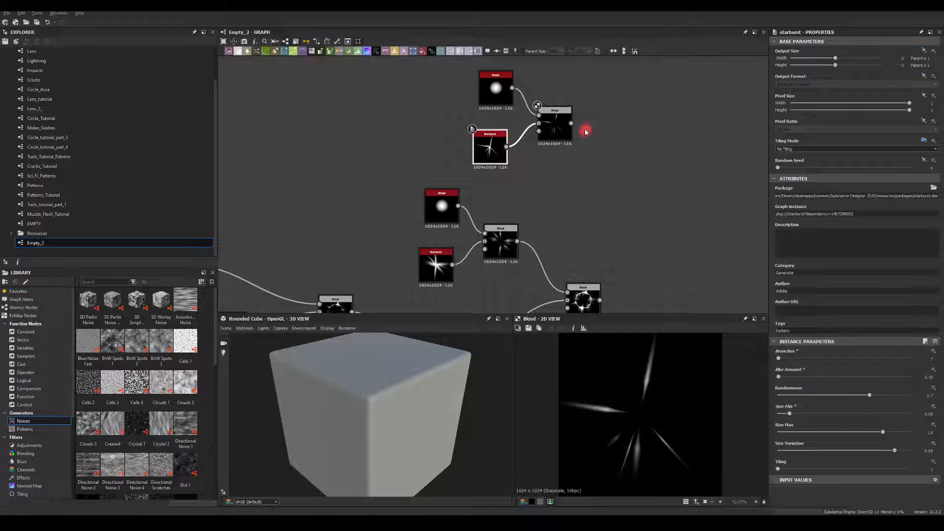
pyautogui.moveTo(573, 125); pyautogui.dragTo(639, 142)
pyautogui.write('auto')
pyautogui.click(640, 176)
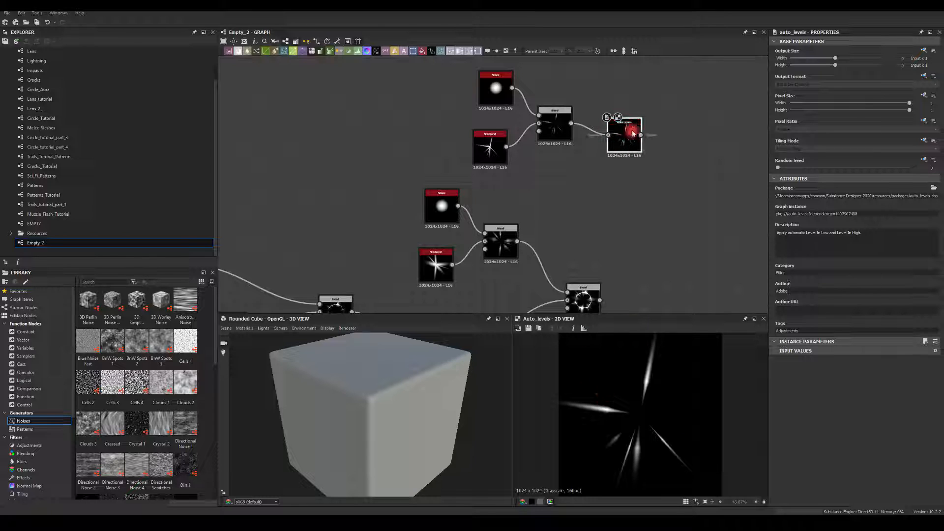
# - Add a Blend node to the Auto Levels output and connect the ring Blend as its other input
pyautogui.moveTo(641, 136); pyautogui.dragTo(690, 167)
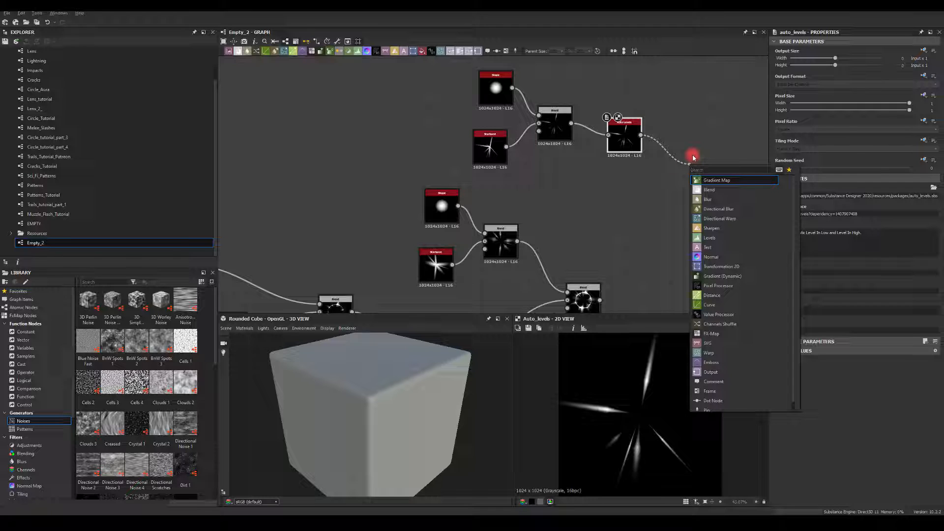
pyautogui.write('ble')
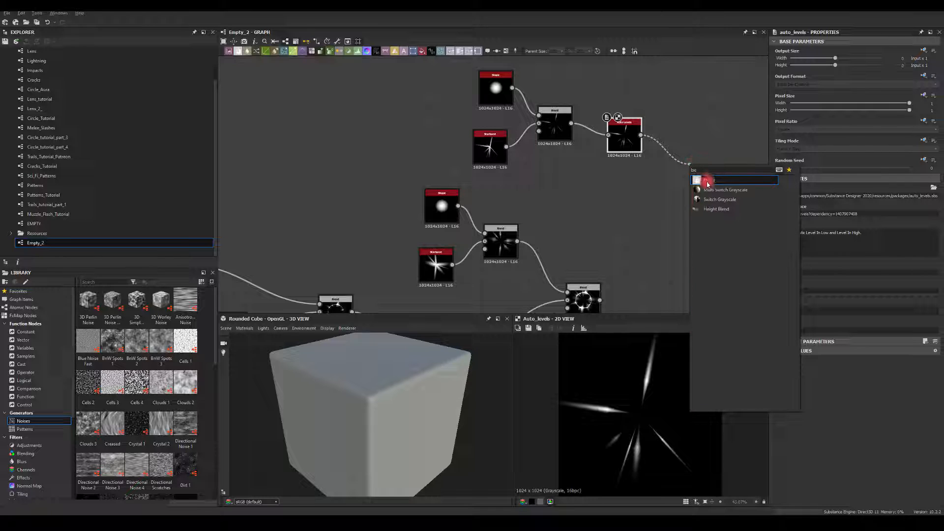
pyautogui.click(707, 183)
pyautogui.moveTo(631, 195); pyautogui.dragTo(589, 167, button='middle')
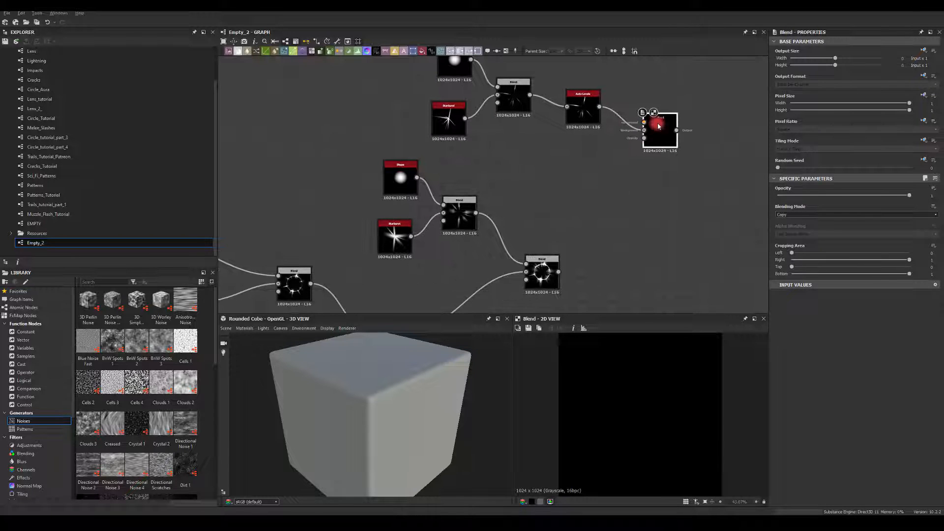
pyautogui.moveTo(655, 128); pyautogui.dragTo(654, 169)
pyautogui.click(547, 281)
pyautogui.moveTo(563, 268); pyautogui.dragTo(665, 170)
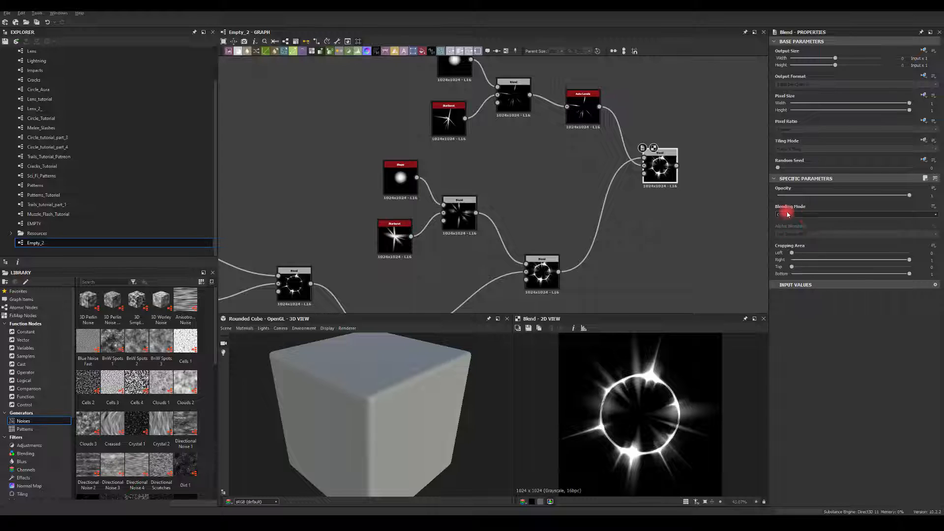
# - Try the Add (Linear Dodge) and Subtract blending modes on the new Blend, and set it to Multiply
pyautogui.click(804, 215)
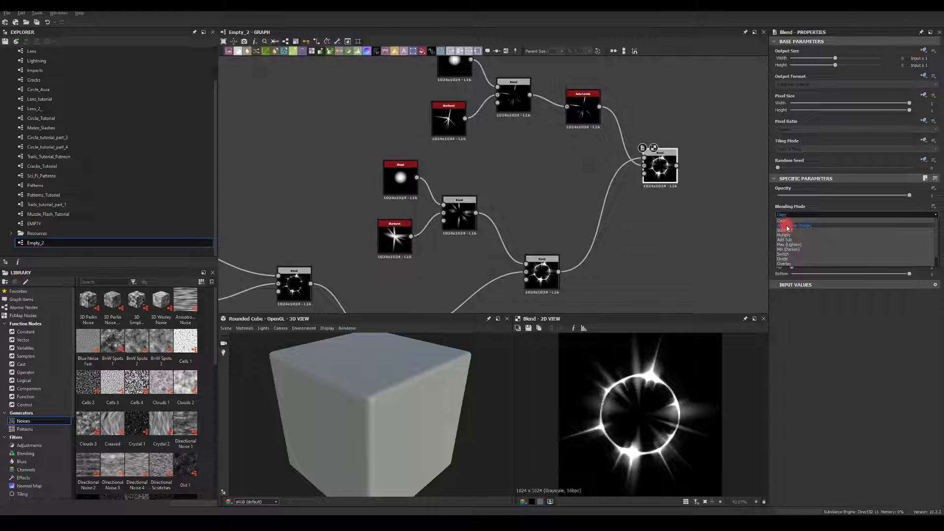
pyautogui.click(787, 225)
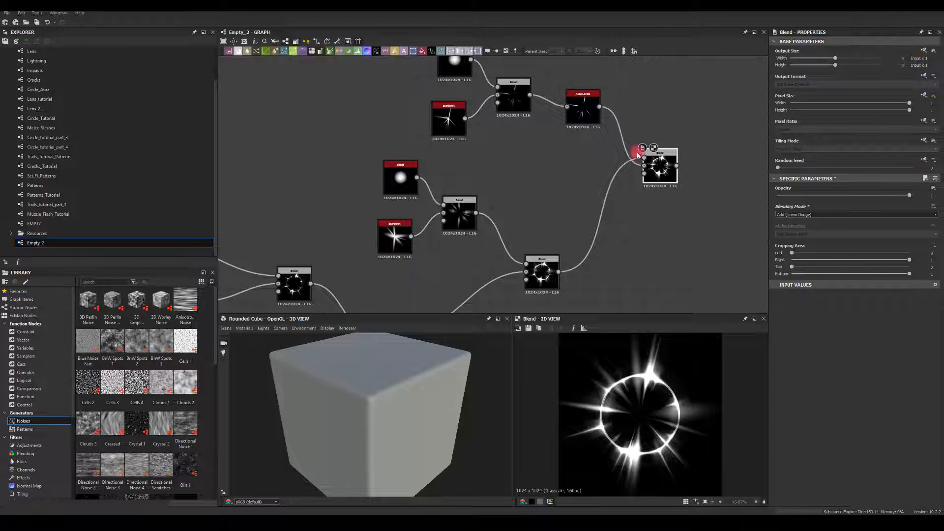
pyautogui.click(819, 216)
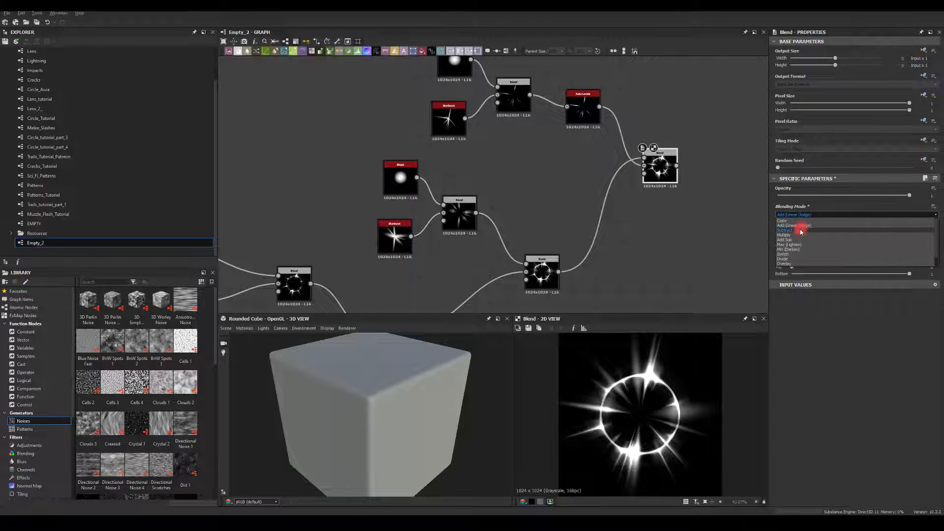
pyautogui.click(801, 231)
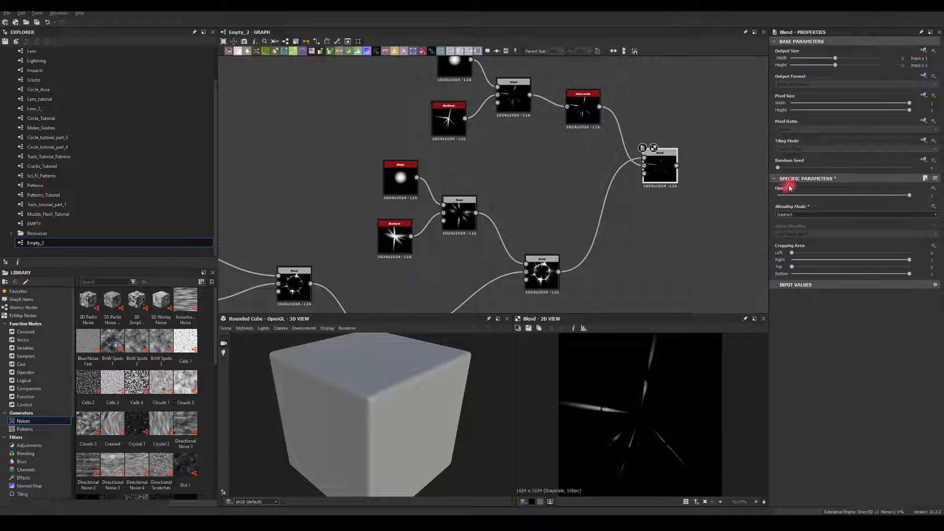
pyautogui.click(787, 216)
pyautogui.click(785, 237)
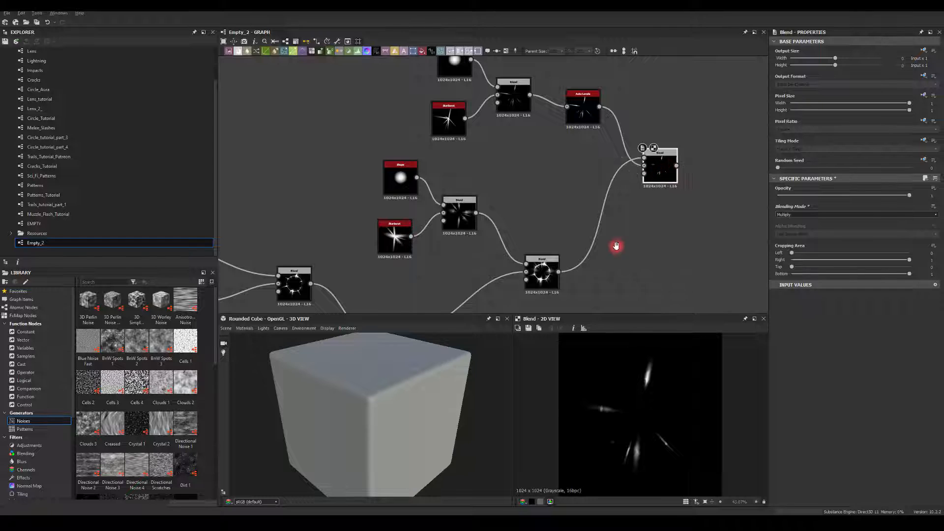
# - Swap the Multiply Blend's inputs so Auto Levels feeds the foreground and the ring Blend feeds the background
pyautogui.moveTo(616, 247); pyautogui.dragTo(581, 206, button='middle')
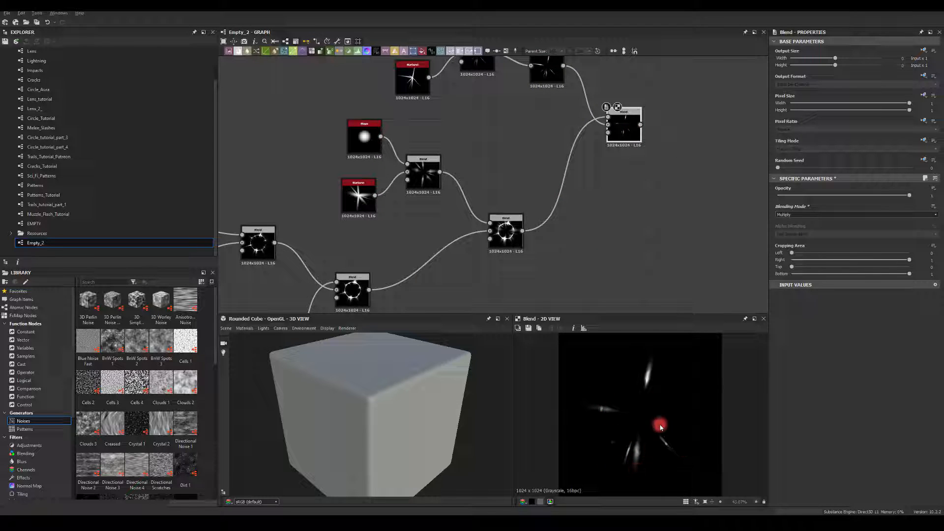
pyautogui.moveTo(634, 133); pyautogui.dragTo(612, 146)
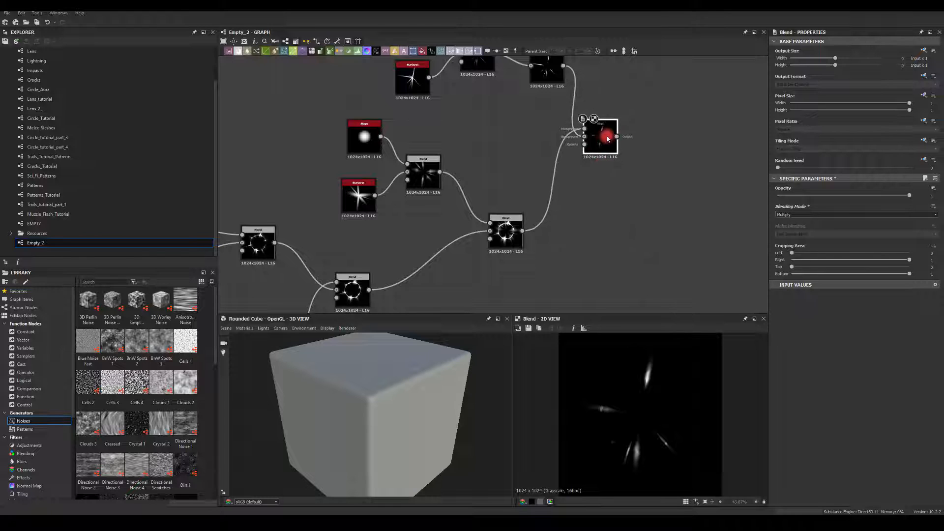
pyautogui.moveTo(582, 169); pyautogui.dragTo(535, 199, button='middle')
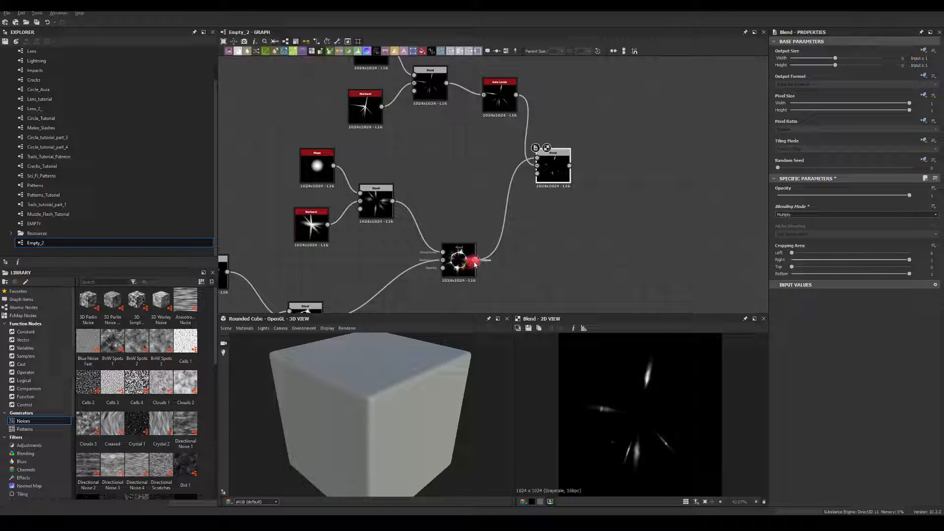
pyautogui.moveTo(475, 264); pyautogui.dragTo(537, 159)
pyautogui.moveTo(516, 94); pyautogui.dragTo(537, 158)
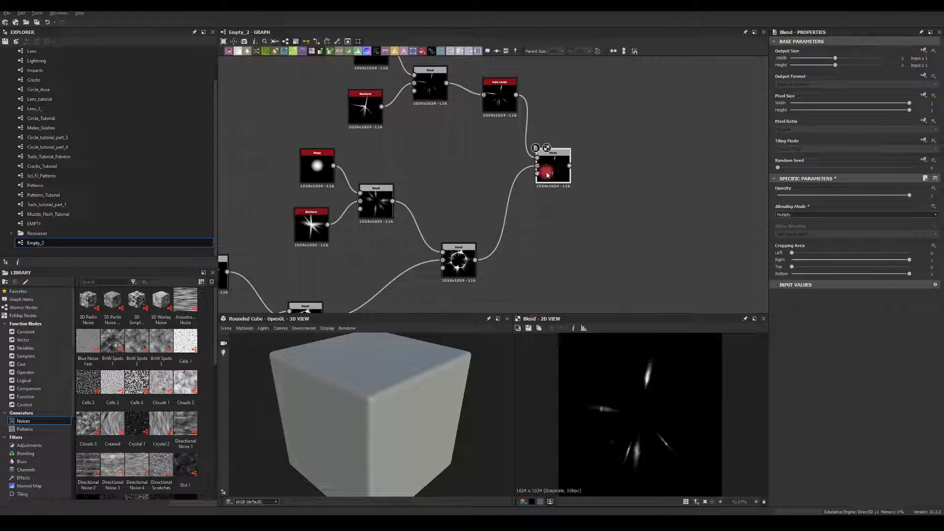
pyautogui.moveTo(635, 135); pyautogui.dragTo(603, 131, button='middle')
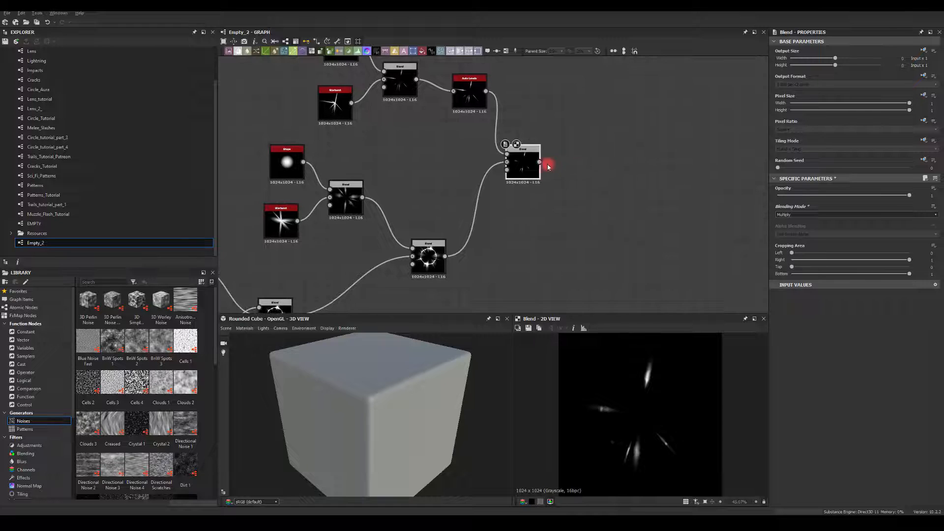
# - Add an Add (Linear Dodge) Blend with the Multiply Blend as foreground and the ring Blend as background, and preview both Blends
pyautogui.moveTo(540, 162); pyautogui.dragTo(635, 196)
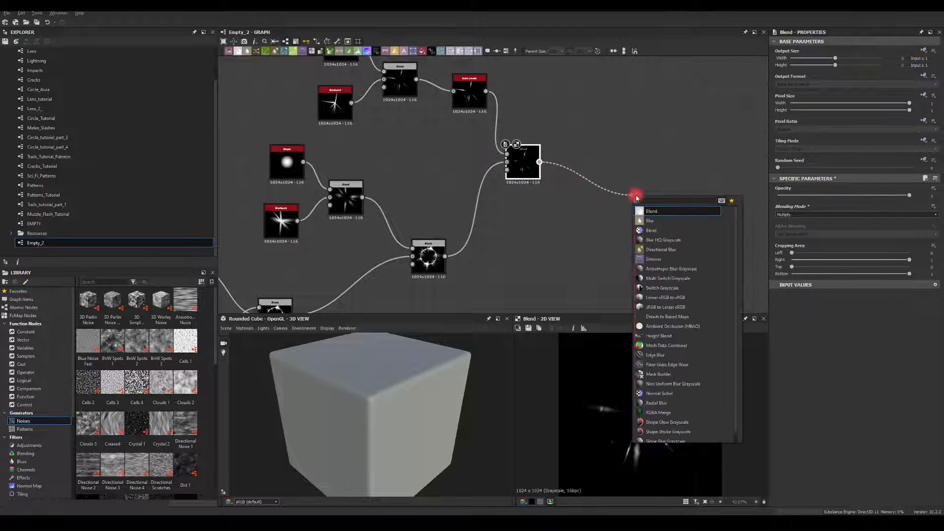
pyautogui.click(651, 211)
pyautogui.moveTo(444, 256); pyautogui.dragTo(636, 204)
pyautogui.moveTo(540, 162); pyautogui.dragTo(636, 189)
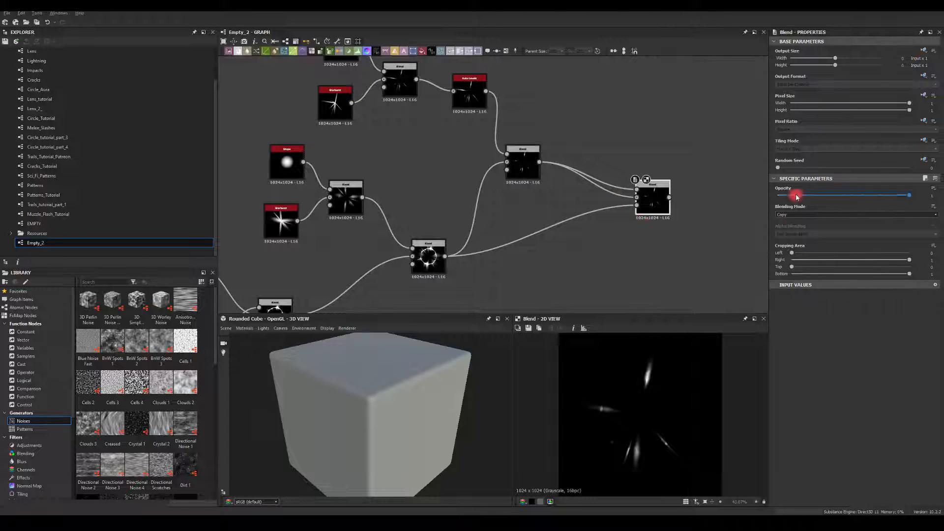
pyautogui.click(786, 215)
pyautogui.click(787, 225)
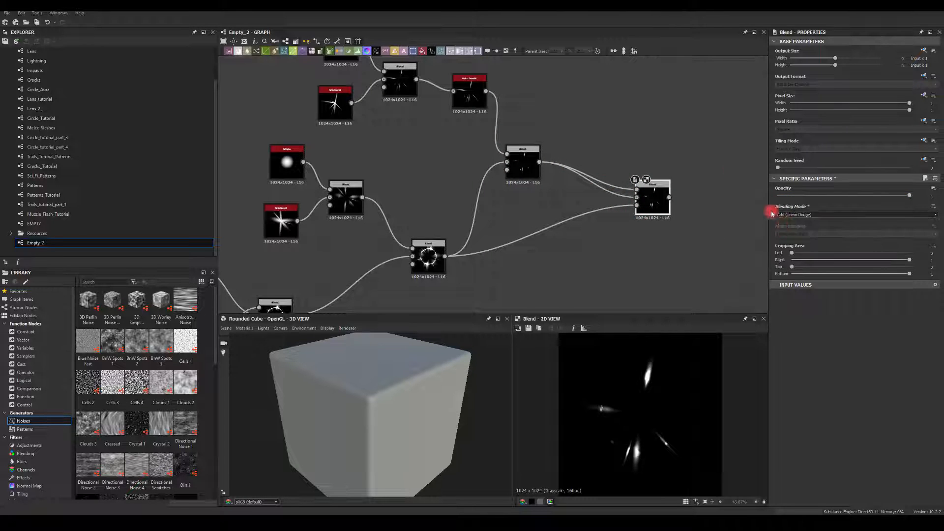
pyautogui.moveTo(653, 194)
pyautogui.mouseDown()
pyautogui.moveTo(433, 256)
pyautogui.moveTo(608, 203)
pyautogui.mouseUp()
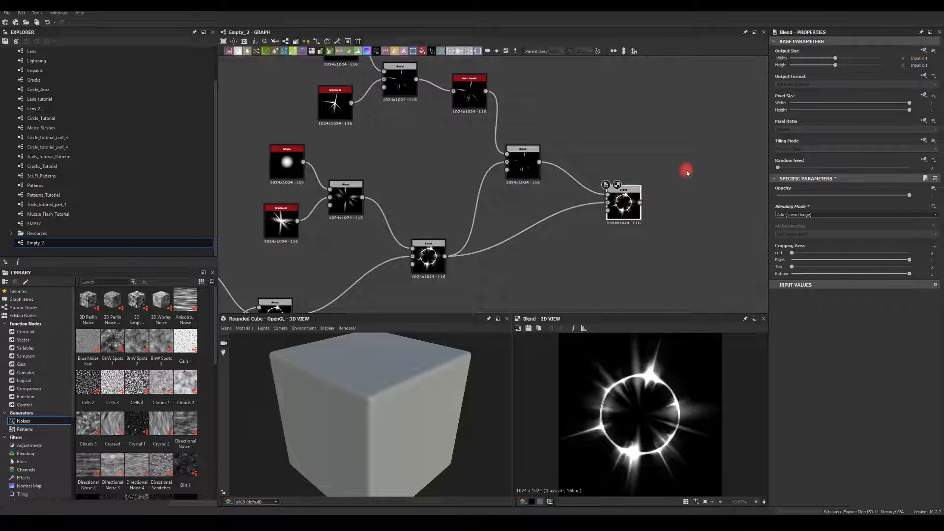
pyautogui.moveTo(687, 169); pyautogui.dragTo(620, 179, button='middle')
pyautogui.moveTo(512, 101); pyautogui.dragTo(518, 115, button='middle')
pyautogui.click(492, 167)
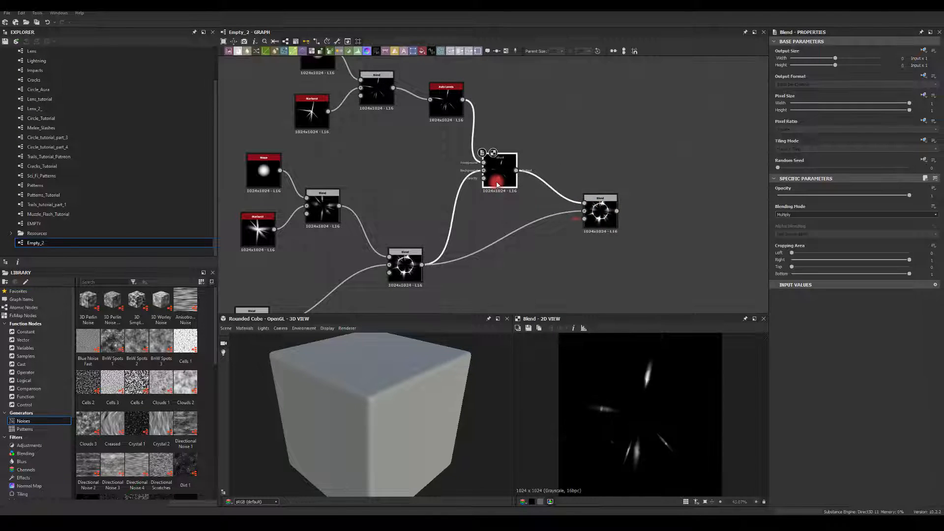
pyautogui.click(600, 215)
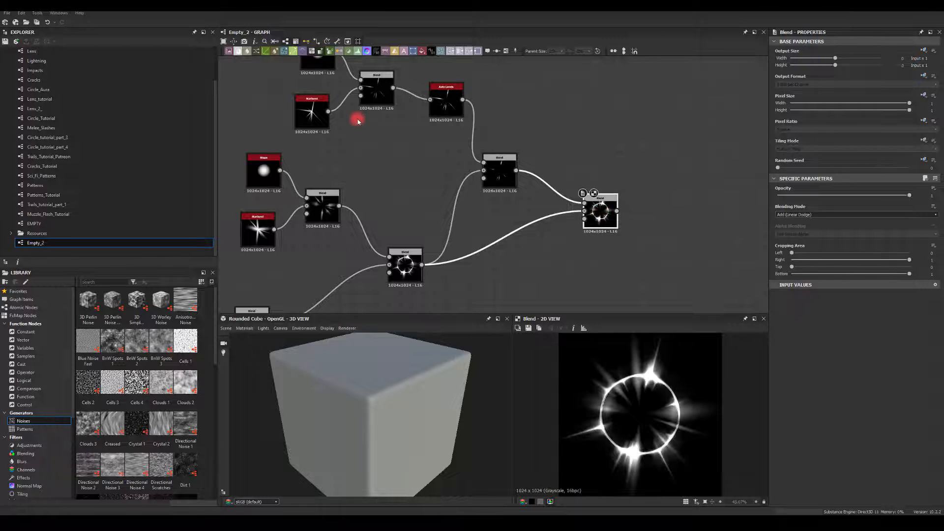
# - Set the uppermost Starburst's Size Min to 0.03 and its Branches to 20
pyautogui.moveTo(371, 147)
pyautogui.mouseDown(button='middle')
pyautogui.moveTo(377, 155)
pyautogui.moveTo(365, 165)
pyautogui.mouseUp(button='middle')
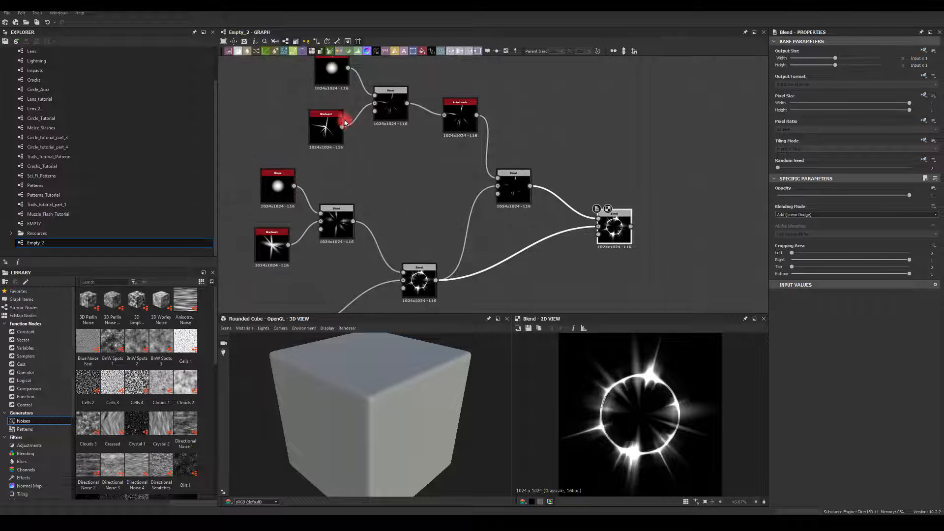
pyautogui.click(344, 122)
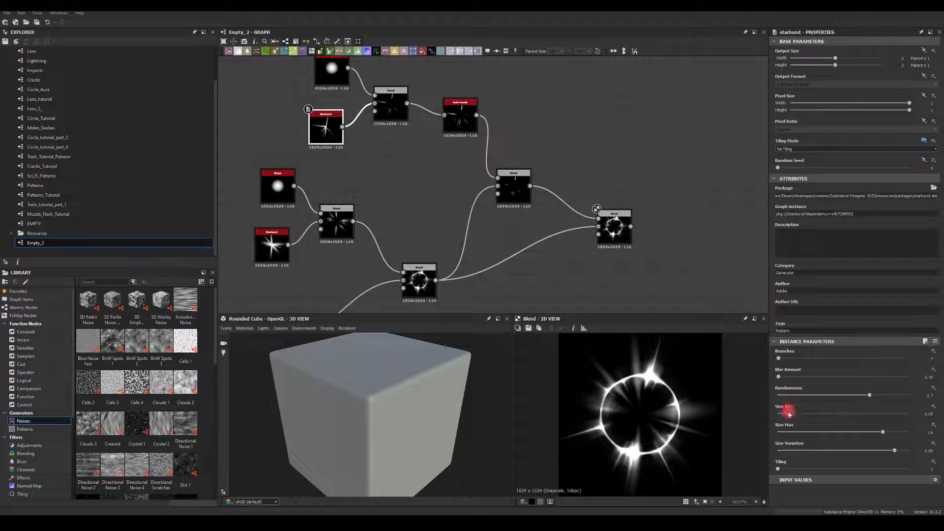
pyautogui.moveTo(788, 414); pyautogui.dragTo(779, 416)
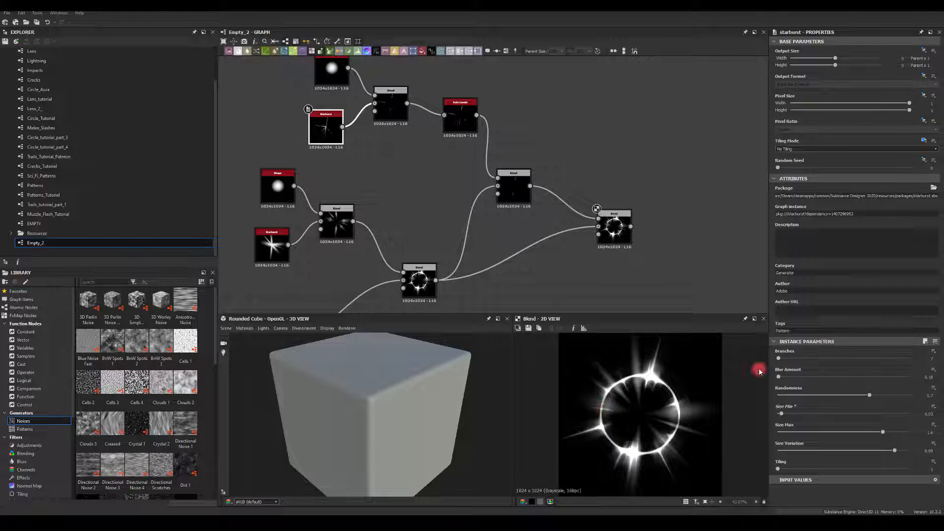
pyautogui.moveTo(781, 361); pyautogui.dragTo(784, 360)
pyautogui.moveTo(926, 360); pyautogui.dragTo(940, 362)
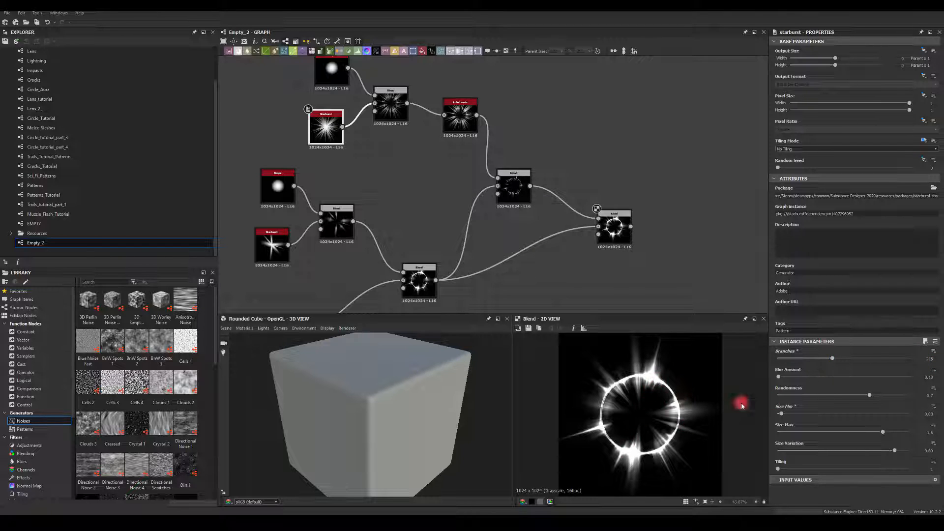
pyautogui.click(927, 358)
pyautogui.write('20')
pyautogui.press('Return')
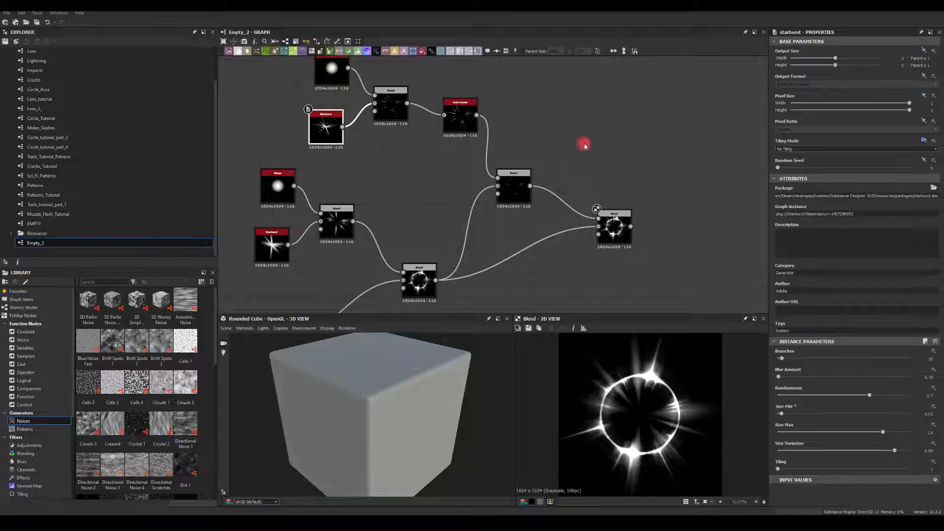
# - Add a Gradient Map node to the output of the final Add (Linear Dodge) Blend
pyautogui.moveTo(649, 160); pyautogui.dragTo(543, 163, button='middle')
pyautogui.moveTo(501, 222); pyautogui.dragTo(581, 194)
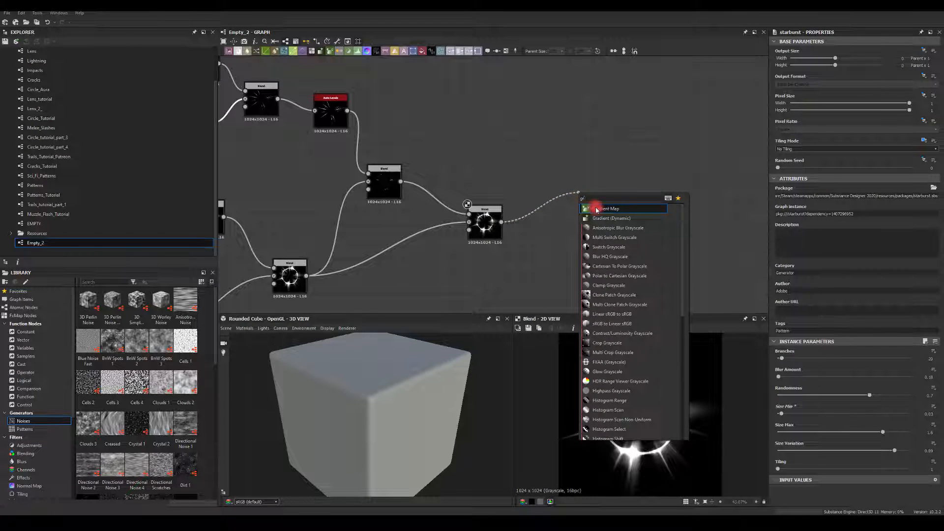
pyautogui.click(596, 209)
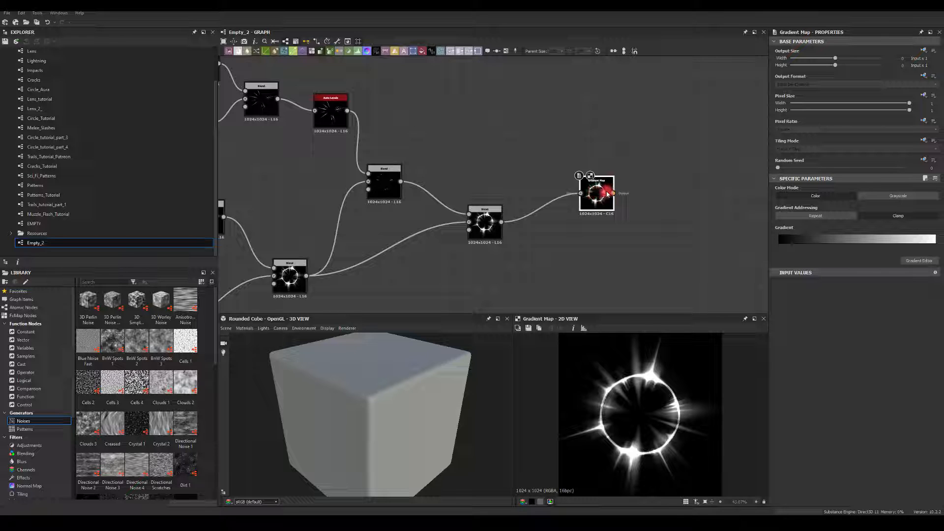
# - Add a yellow-orange gradient key, #ffaf00, at about position 0.92 near the white end of the Gradient Map
pyautogui.click(914, 263)
pyautogui.click(767, 78)
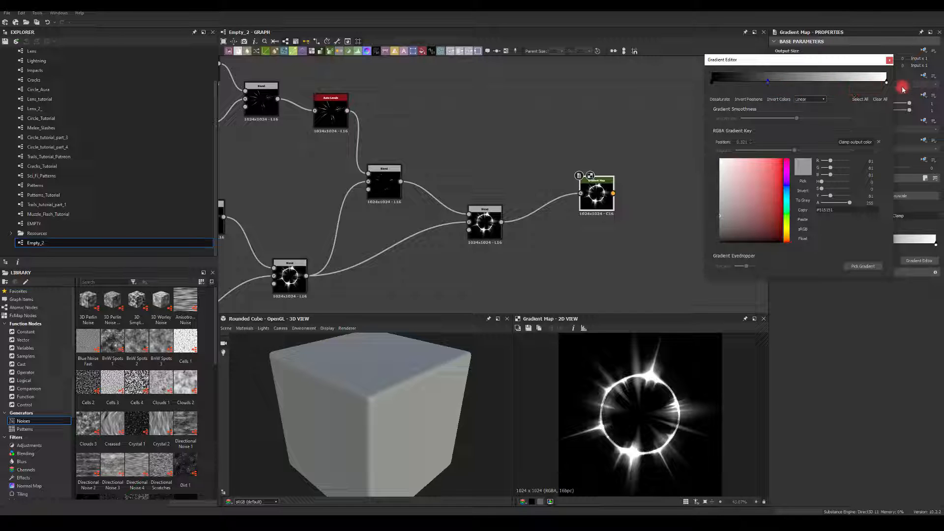
pyautogui.moveTo(769, 86); pyautogui.dragTo(871, 87)
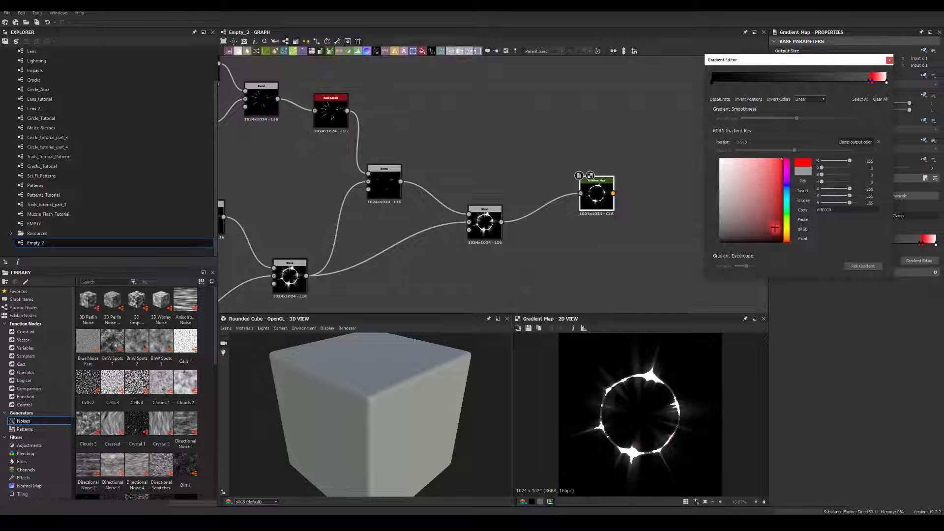
pyautogui.click(789, 237)
pyautogui.click(788, 233)
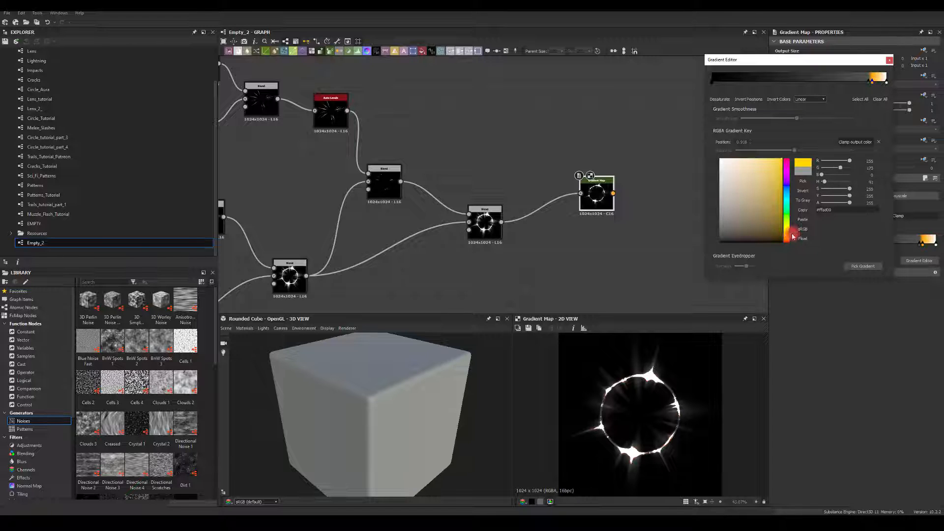
# - Place another gradient key at about position 0.38 and colour it orange-red, #ff2800
pyautogui.moveTo(867, 86); pyautogui.dragTo(778, 85)
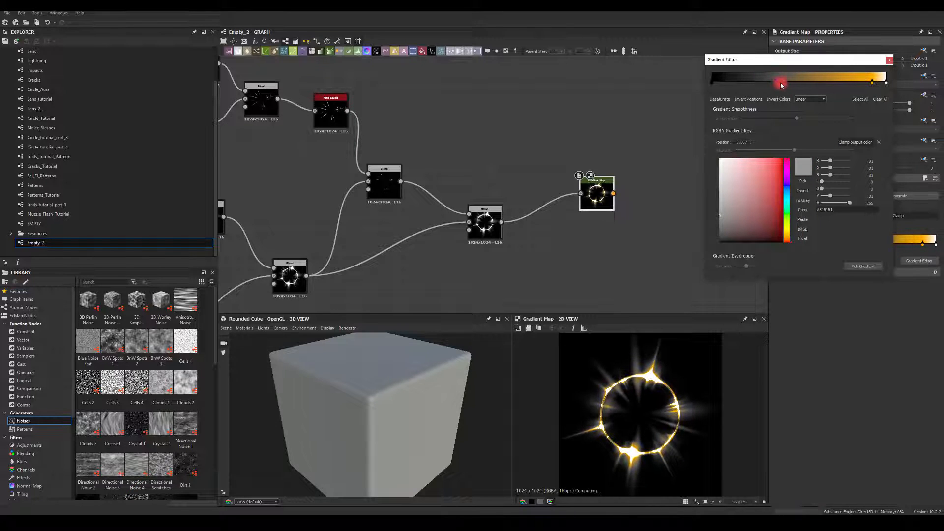
pyautogui.moveTo(752, 182); pyautogui.dragTo(782, 159)
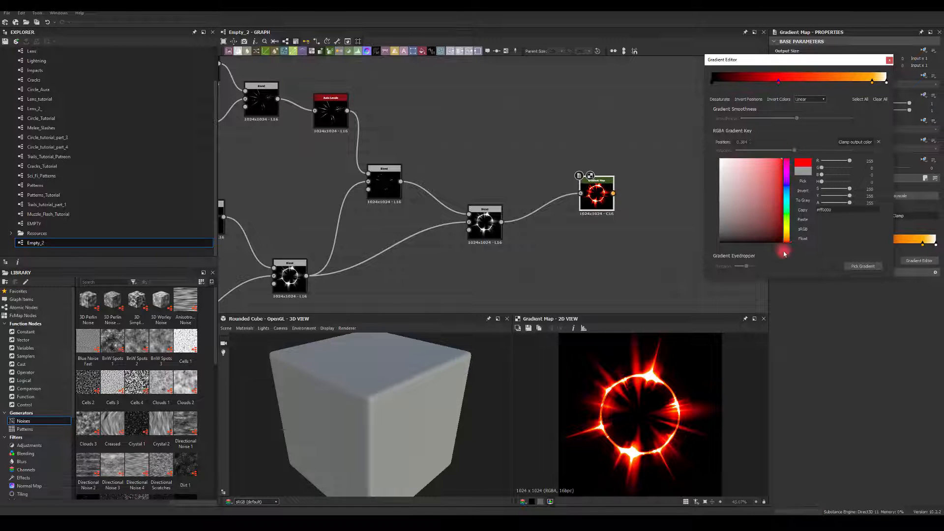
pyautogui.click(788, 237)
pyautogui.moveTo(788, 237); pyautogui.dragTo(789, 240)
# - Add a gradient key at about position 0.2 between black and orange-red, and colour it purple, #320096
pyautogui.click(782, 81)
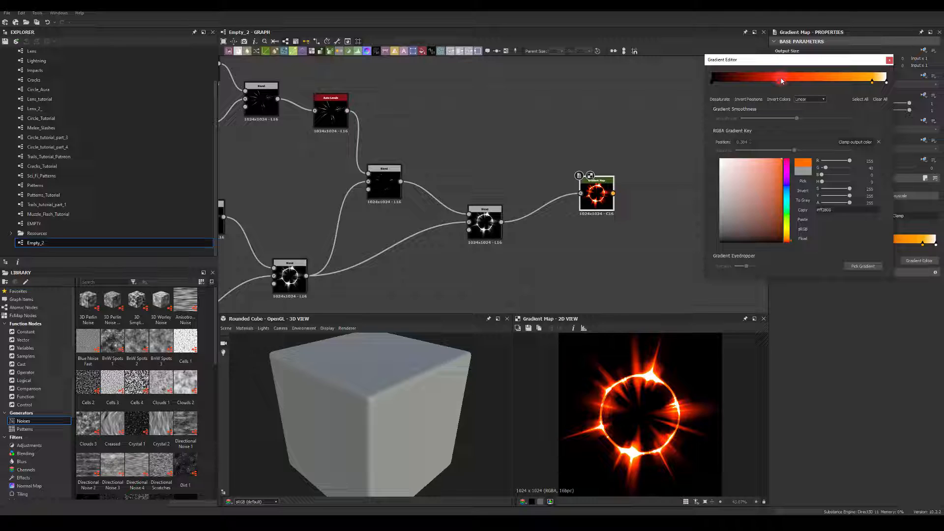
pyautogui.moveTo(773, 84); pyautogui.dragTo(743, 84)
pyautogui.click(746, 81)
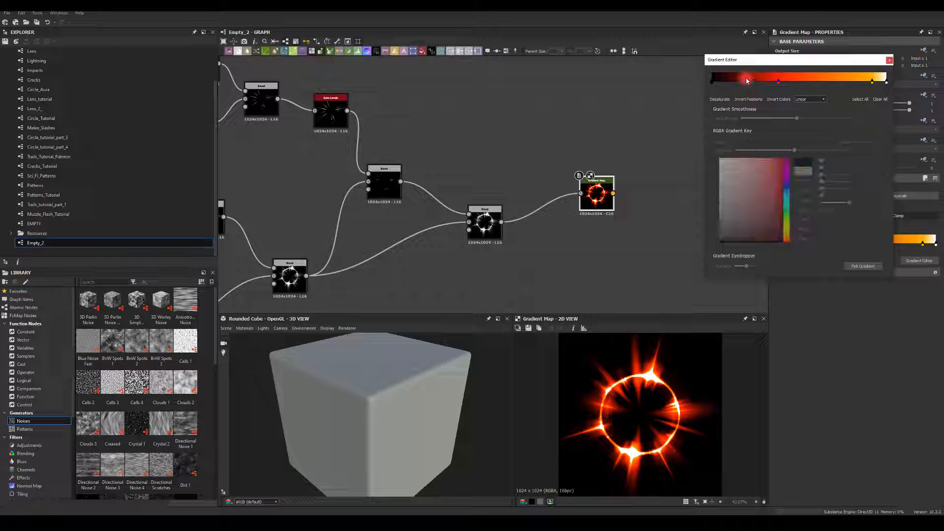
pyautogui.moveTo(786, 180); pyautogui.dragTo(802, 193)
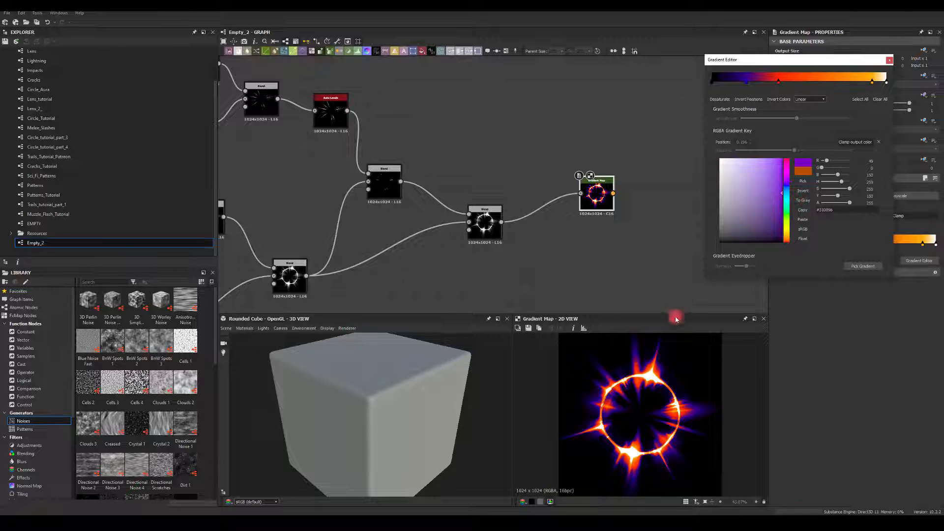
# - Shift the yellow-orange gradient key to about position 0.91 and close the Gradient Editor
pyautogui.click(873, 86)
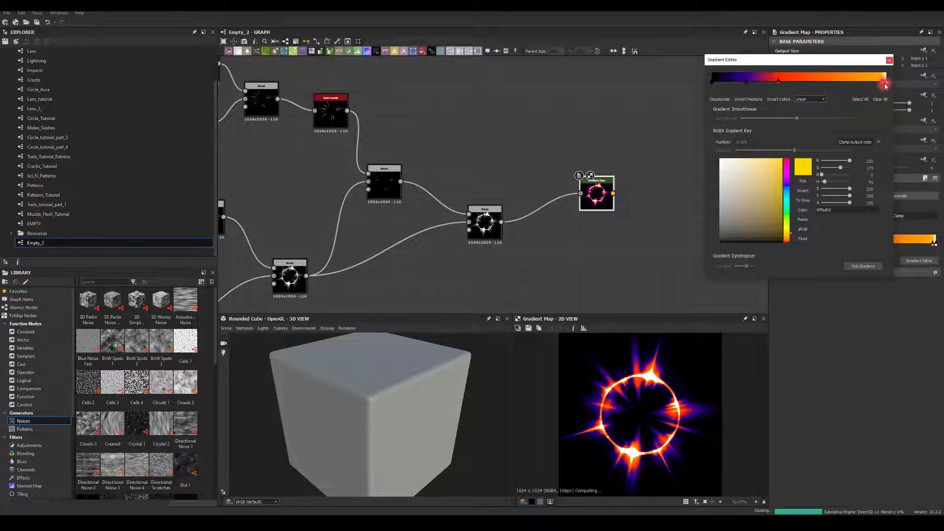
pyautogui.moveTo(872, 86); pyautogui.dragTo(873, 85)
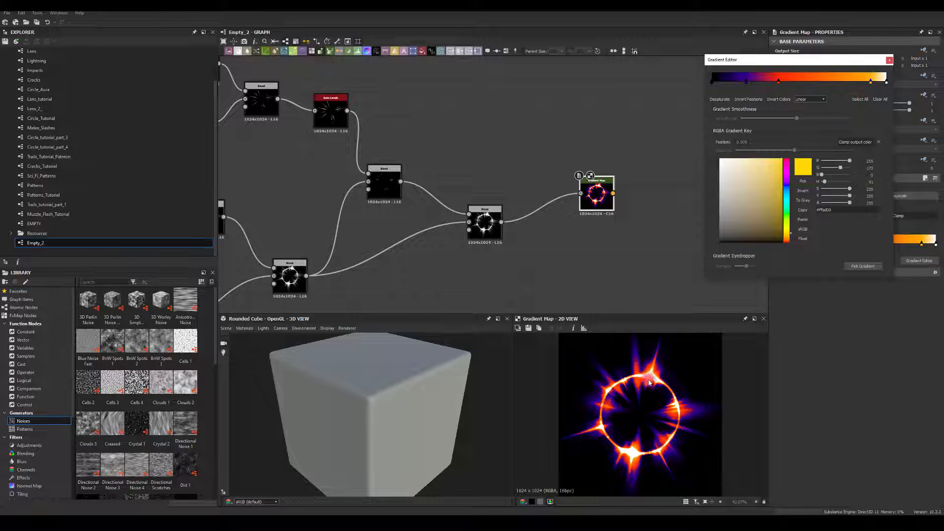
pyautogui.click(890, 60)
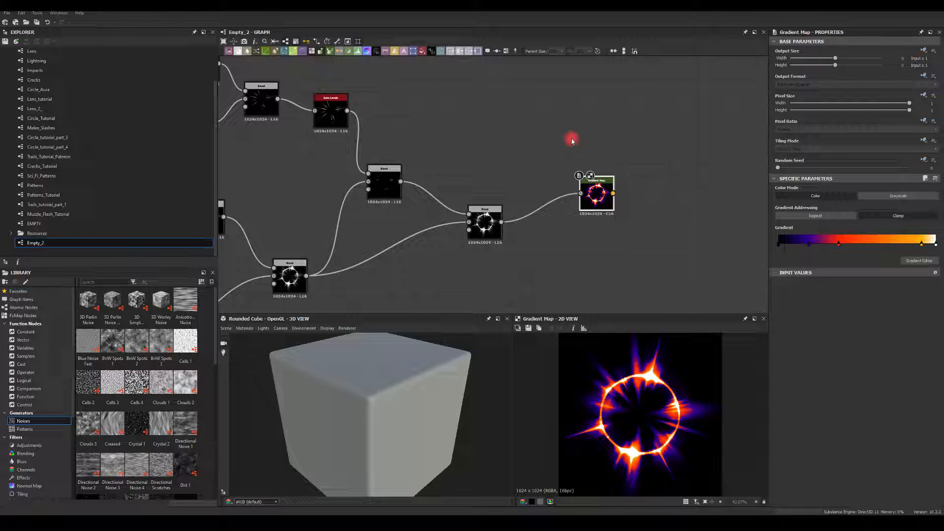
# - Insert a Blur HQ Grayscale node between the final Blend and the Gradient Map, making room for it
pyautogui.moveTo(563, 136); pyautogui.dragTo(577, 127, button='middle')
pyautogui.moveTo(609, 184); pyautogui.dragTo(645, 183)
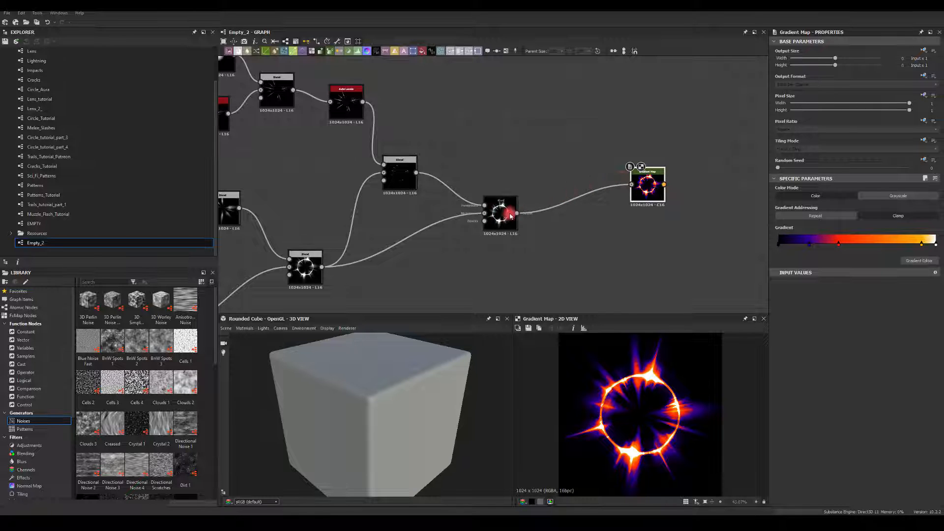
pyautogui.moveTo(515, 213); pyautogui.dragTo(632, 184)
pyautogui.write('bl')
pyautogui.click(578, 215)
pyautogui.click(648, 191)
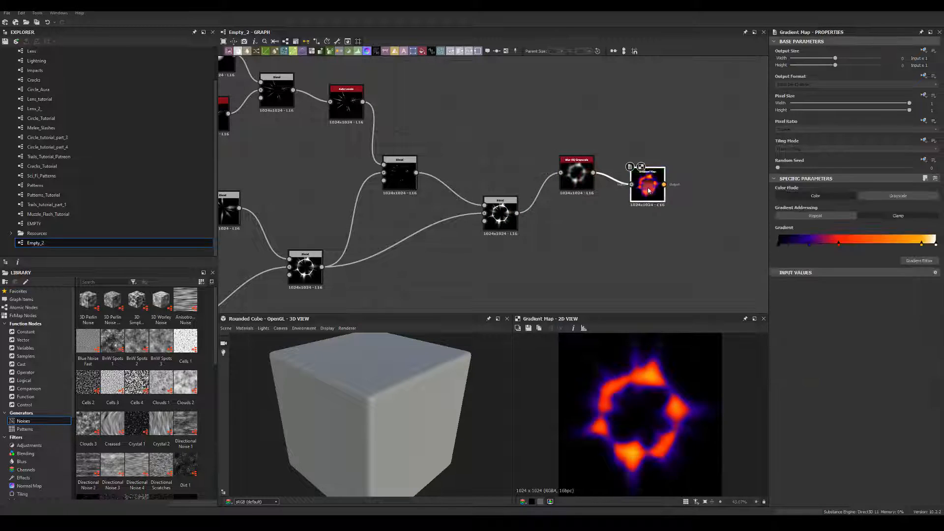
# - Lower the Blur HQ Grayscale intensity to about 1.5 while previewing the Gradient Map result
pyautogui.doubleClick(577, 174)
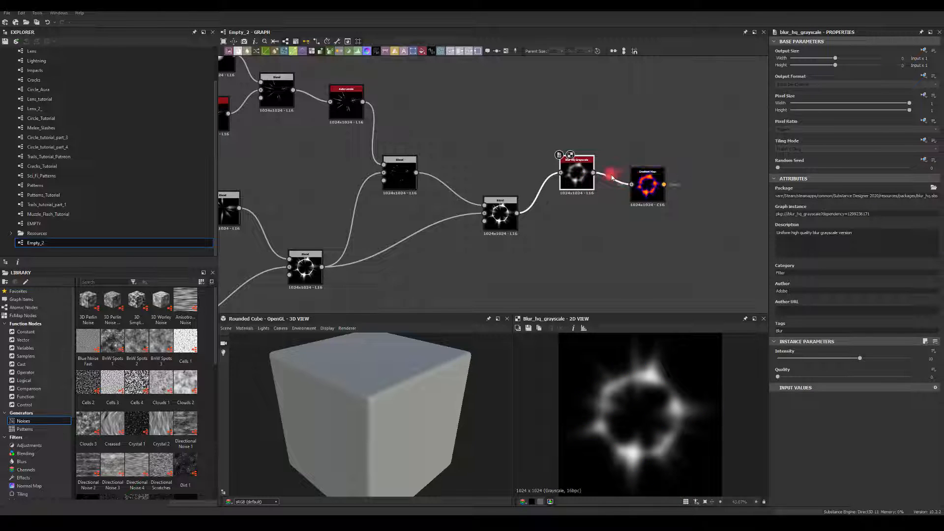
pyautogui.doubleClick(645, 182)
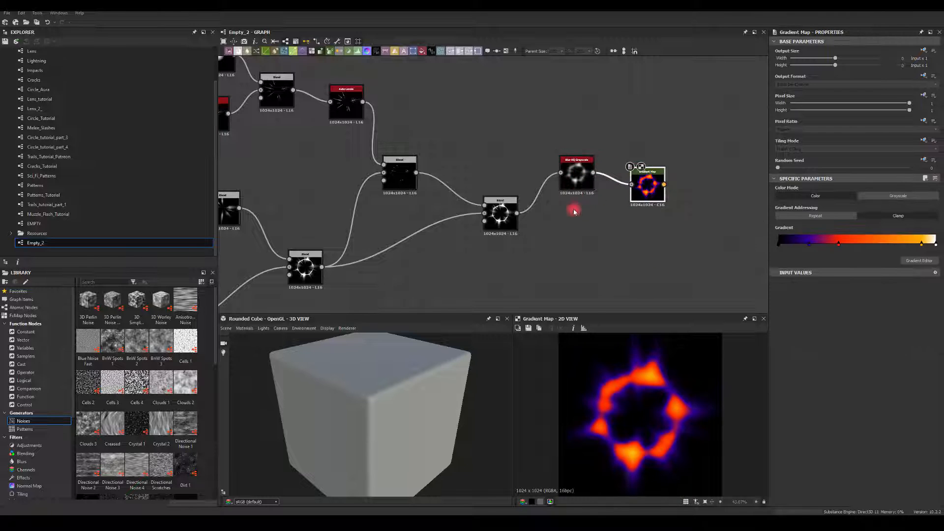
pyautogui.click(577, 173)
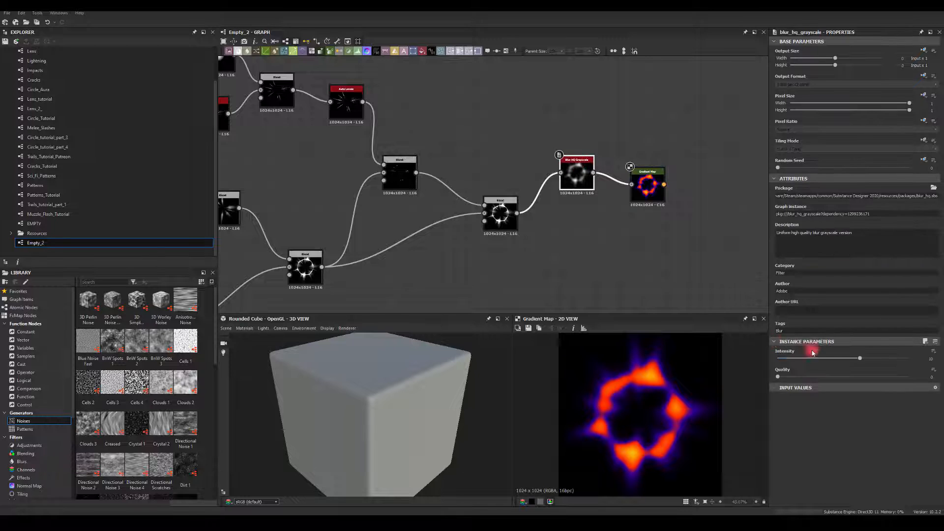
pyautogui.moveTo(813, 352); pyautogui.dragTo(791, 363)
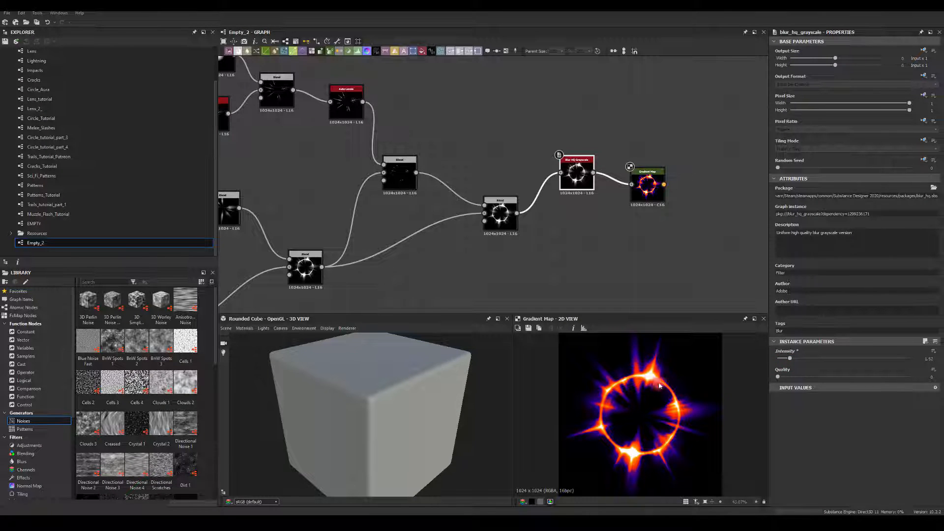
# - Move the orange-red key of the Gradient Map towards yellow, to about position 0.54
pyautogui.click(644, 186)
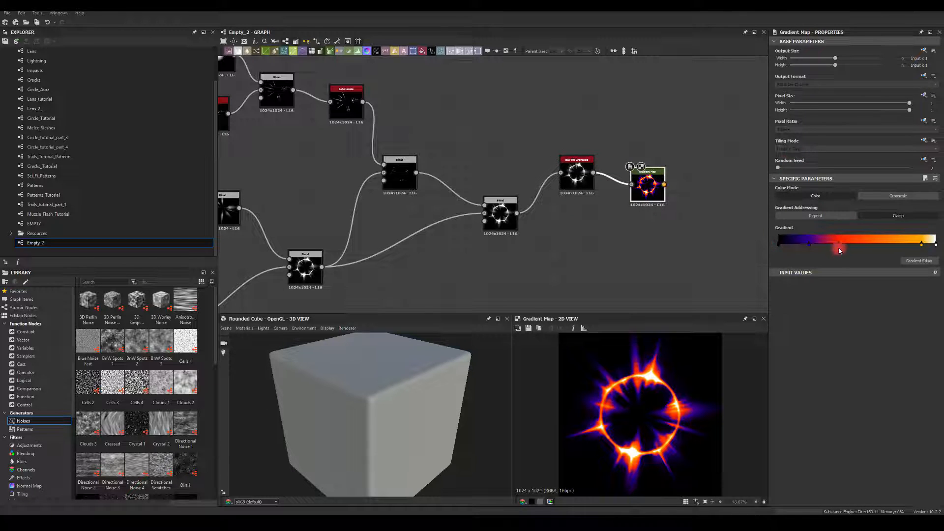
pyautogui.moveTo(839, 251); pyautogui.dragTo(863, 254)
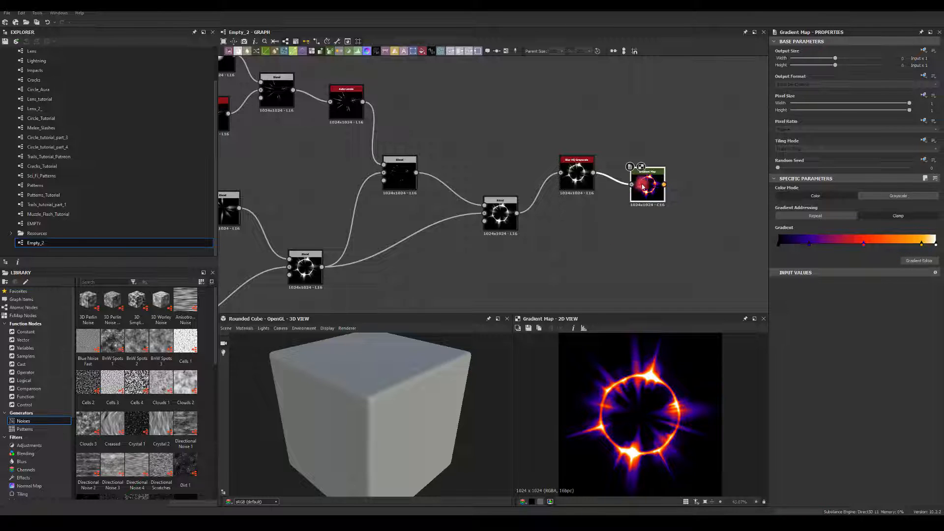
# - Add a Glow node to the output of the Gradient Map
pyautogui.moveTo(656, 222); pyautogui.dragTo(580, 215, button='middle')
pyautogui.moveTo(587, 182); pyautogui.dragTo(635, 166)
pyautogui.write('glow')
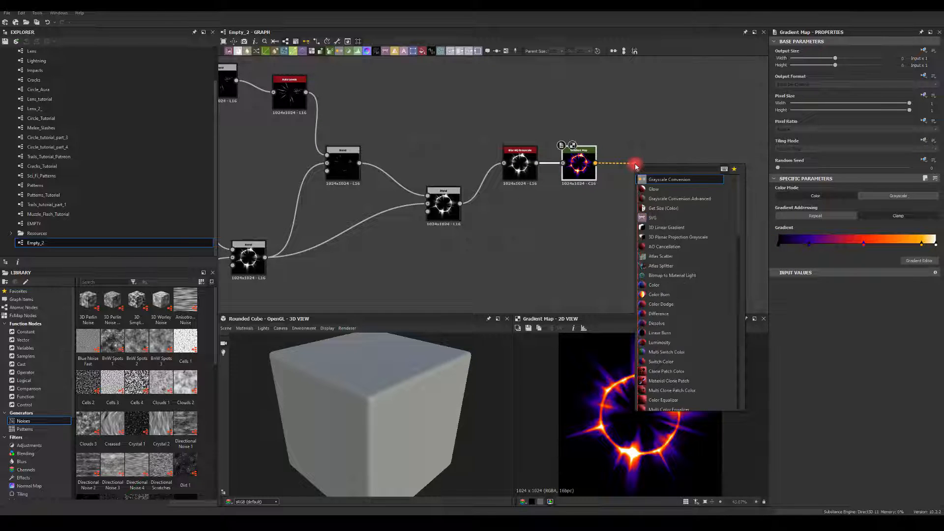
pyautogui.click(659, 179)
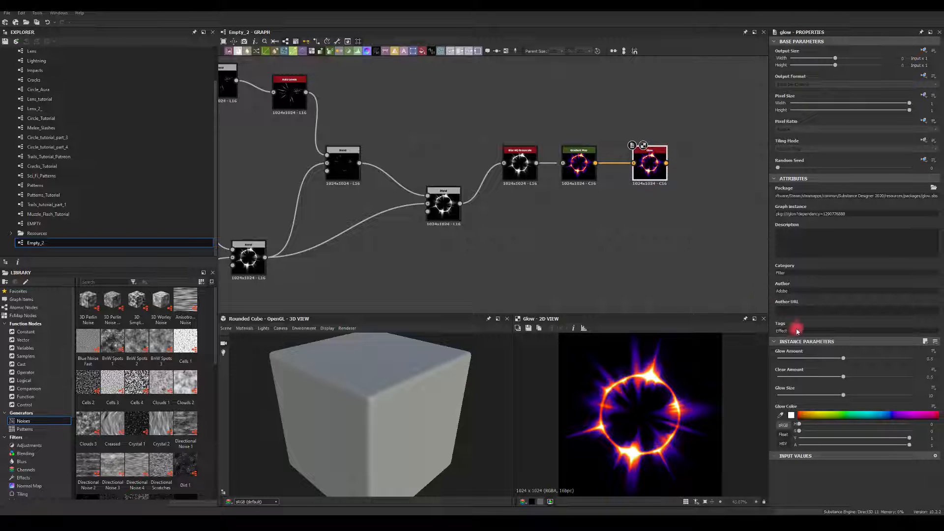
# - Colour the Glow orange and set Glow Amount to 1, Clear Amount to about 0.36 and Glow Size to 20
pyautogui.click(792, 416)
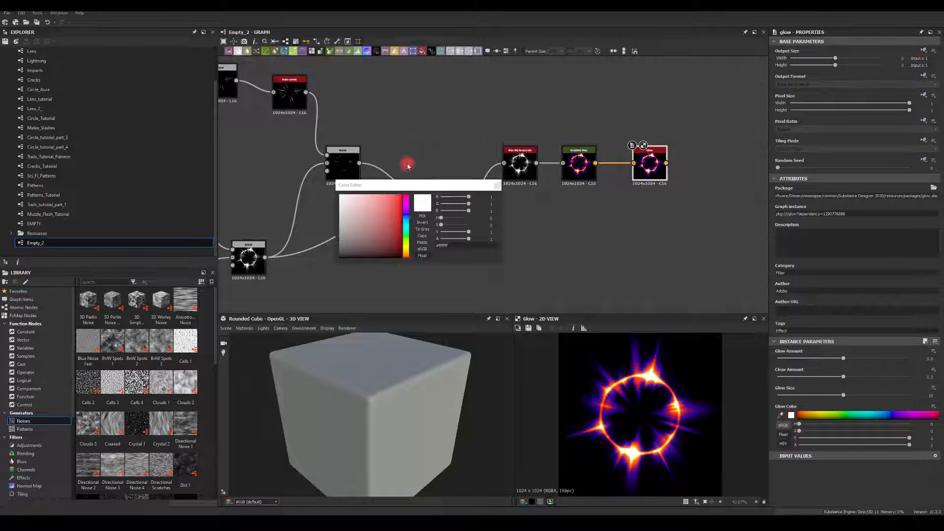
pyautogui.click(406, 250)
pyautogui.moveTo(390, 215); pyautogui.dragTo(423, 175)
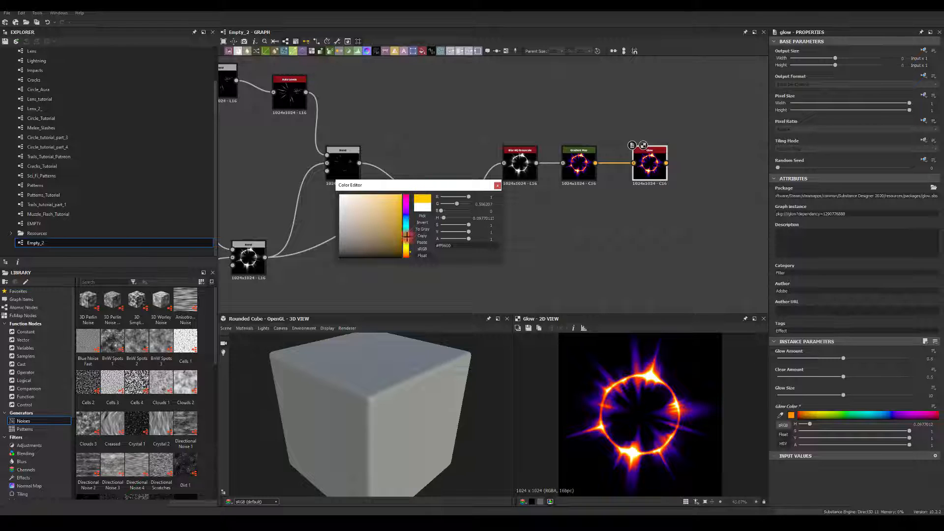
pyautogui.moveTo(406, 253); pyautogui.dragTo(407, 254)
pyautogui.click(513, 199)
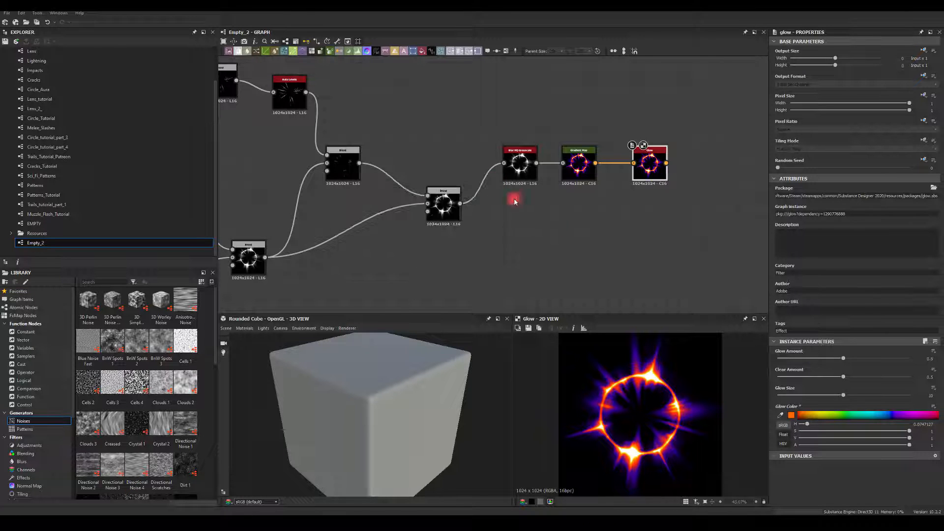
pyautogui.moveTo(844, 361); pyautogui.dragTo(911, 359)
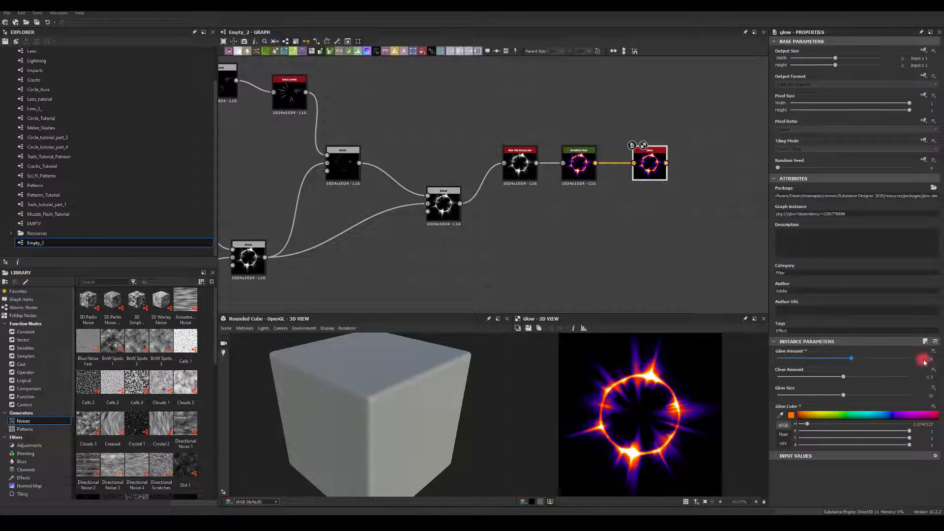
pyautogui.moveTo(858, 378); pyautogui.dragTo(910, 395)
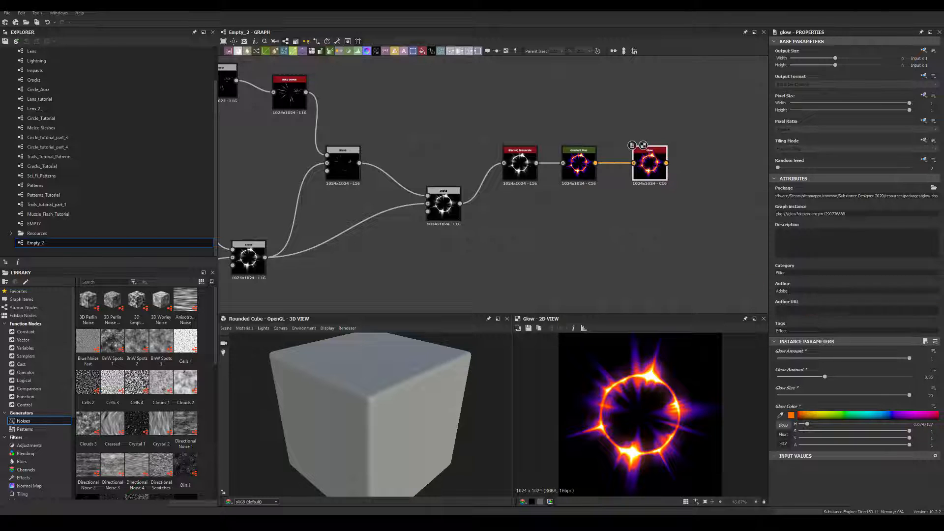
# - Adjust the Branches count of the Starburst whose Blend feeds the Auto Levels node
pyautogui.moveTo(536, 245); pyautogui.dragTo(590, 226, button='middle')
pyautogui.scroll(-2, 546, 236)
pyautogui.scroll(4, 317, 118)
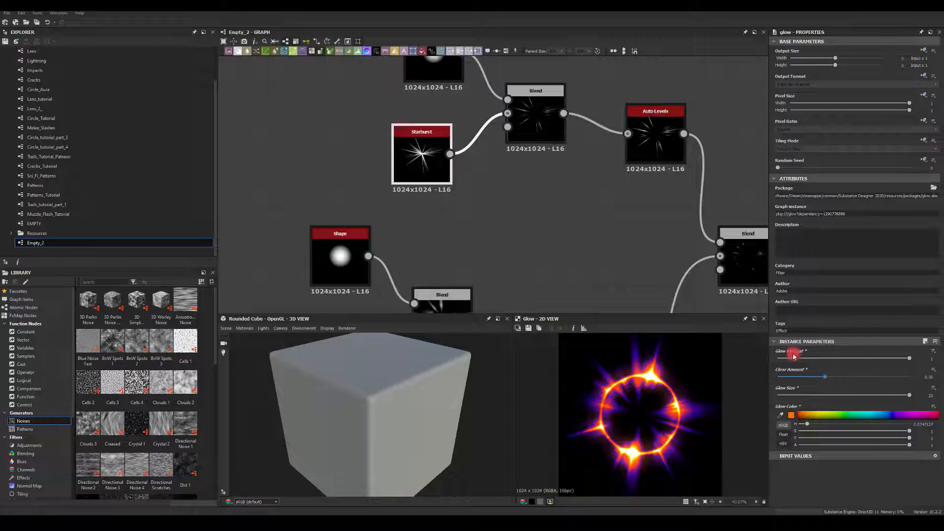
pyautogui.click(410, 143)
pyautogui.moveTo(782, 361)
pyautogui.mouseDown()
pyautogui.moveTo(904, 360)
pyautogui.moveTo(788, 364)
pyautogui.mouseUp()
pyautogui.scroll(-3, 495, 247)
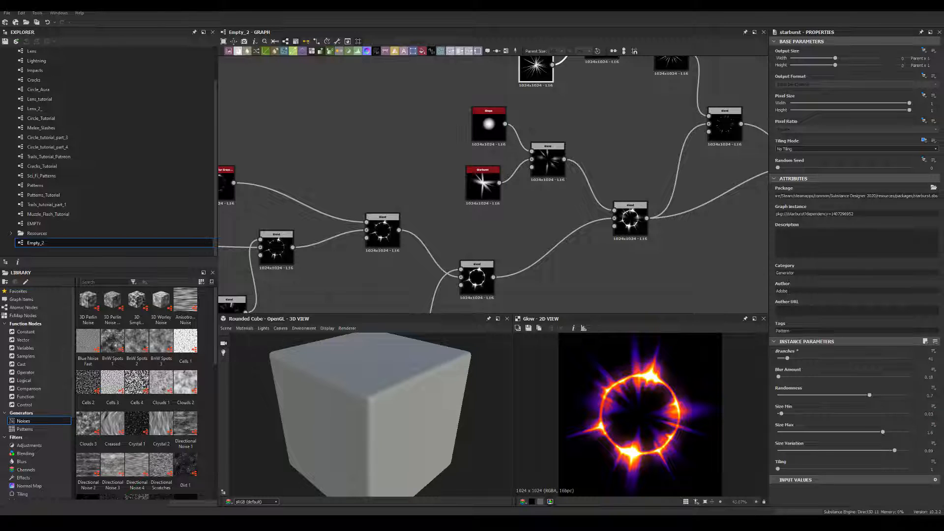
# - Add an Alpha Merge node to the output of the Glow and place it slightly lower
pyautogui.moveTo(663, 197); pyautogui.dragTo(485, 222, button='middle')
pyautogui.moveTo(592, 199); pyautogui.dragTo(545, 199, button='middle')
pyautogui.scroll(1, 573, 156)
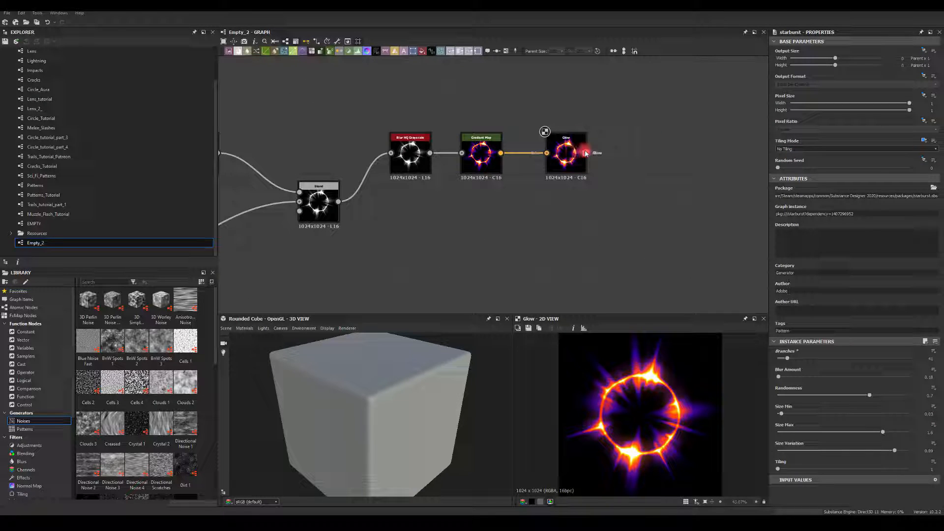
pyautogui.moveTo(586, 154); pyautogui.dragTo(645, 151)
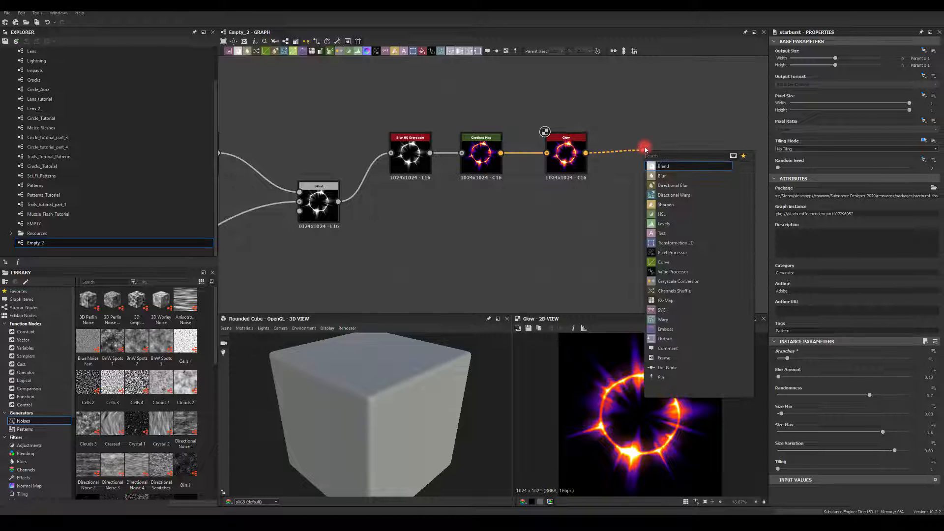
pyautogui.write('alpha')
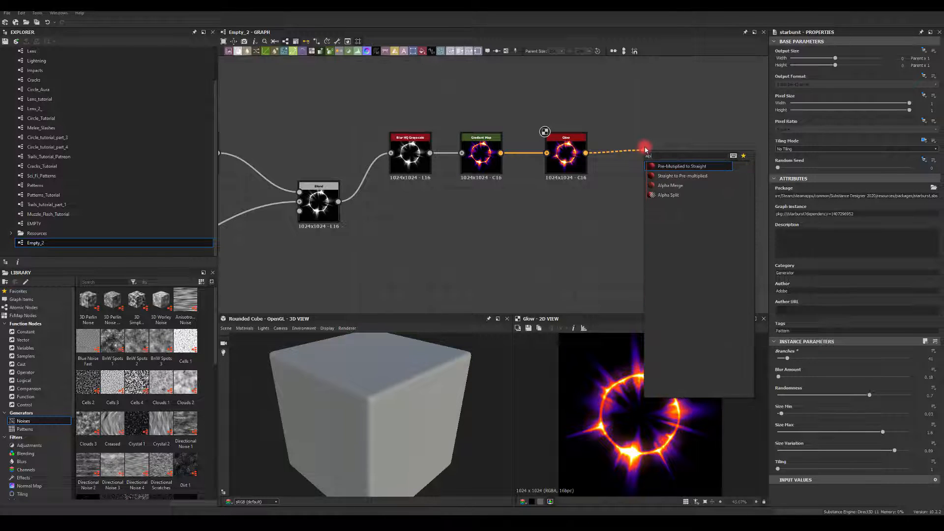
pyautogui.click(670, 186)
pyautogui.moveTo(664, 169); pyautogui.dragTo(664, 196)
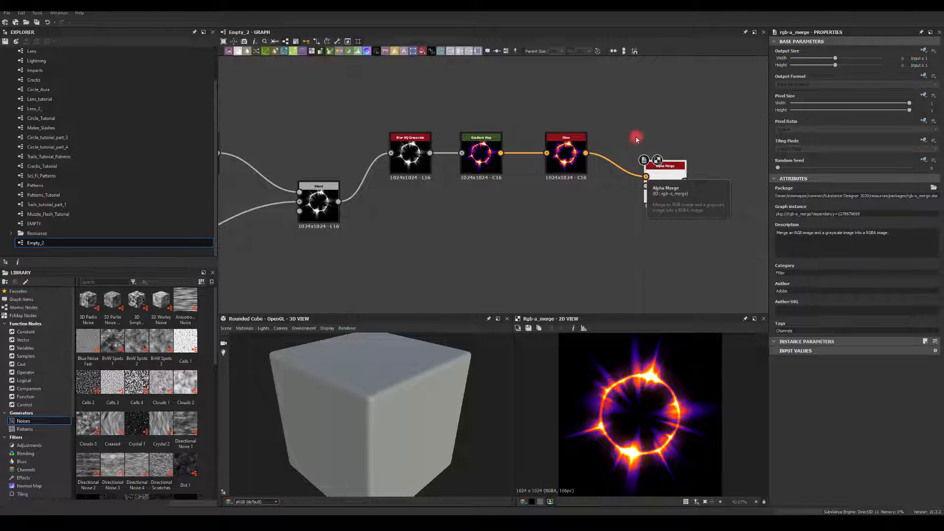
pyautogui.press('space')
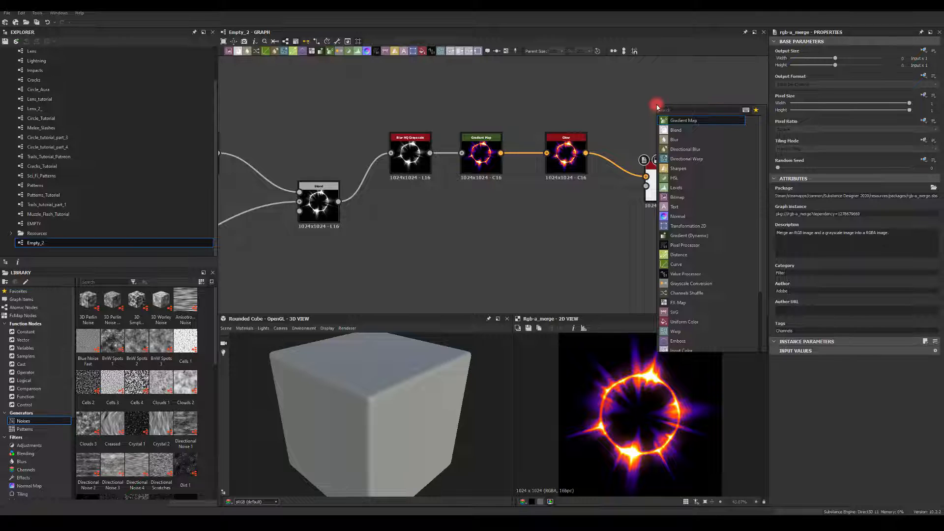
pyautogui.write('spli')
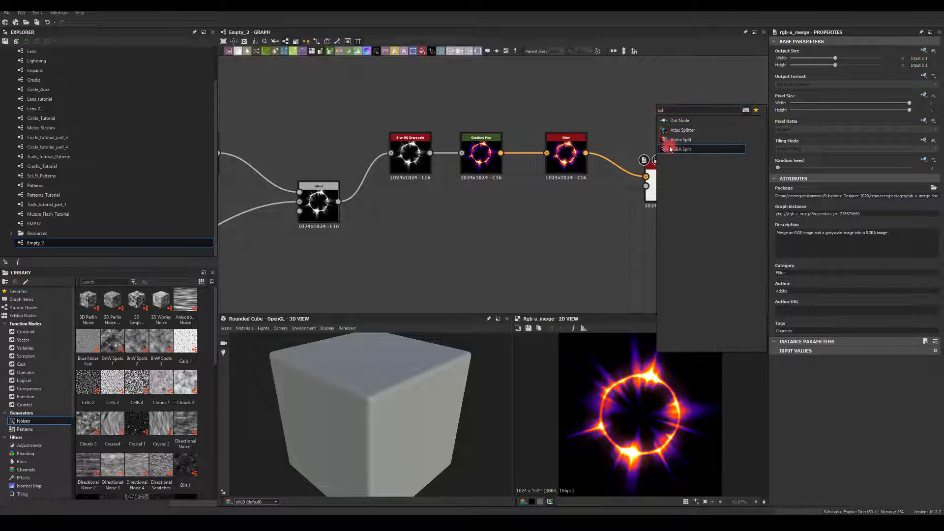
pyautogui.click(673, 148)
pyautogui.press('Delete')
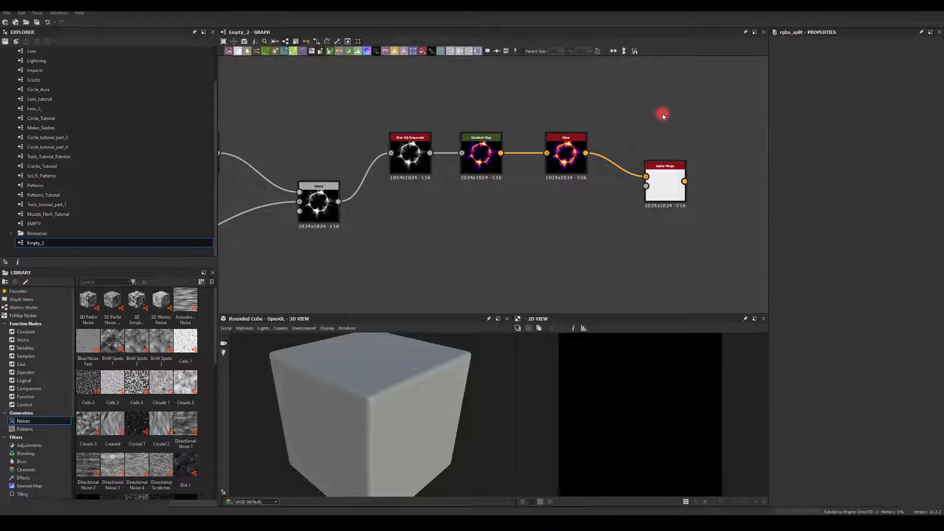
pyautogui.press('space')
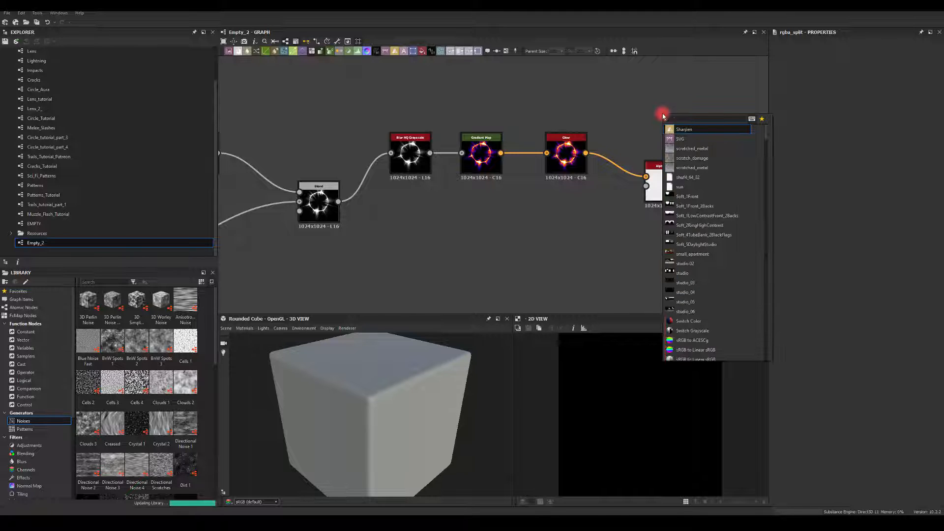
pyautogui.write('merge')
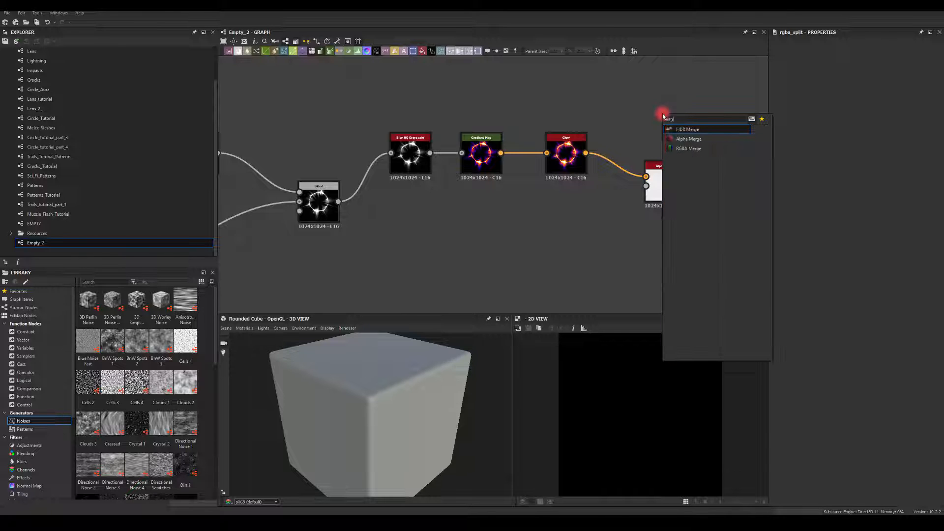
pyautogui.click(675, 142)
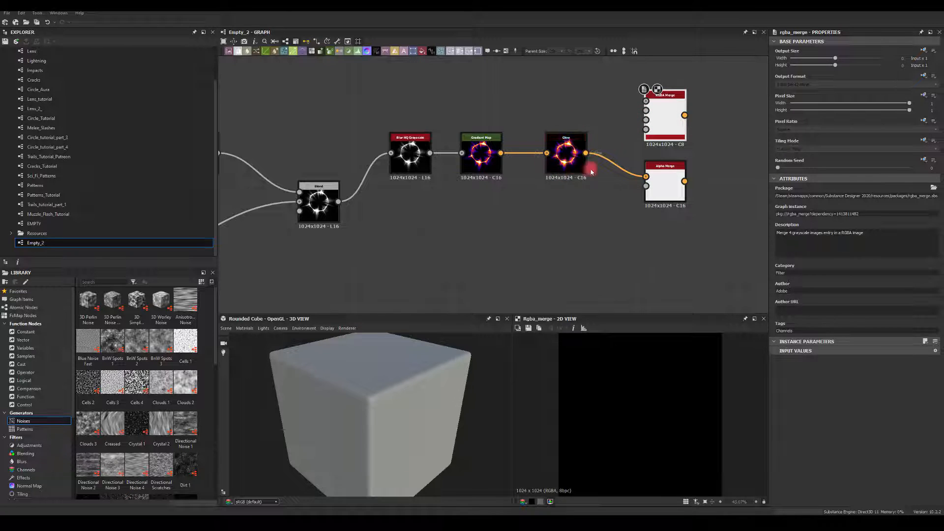
pyautogui.press('Delete')
# - Feed the final Blend's grayscale output into the alpha input of Alpha Merge and preview the result with transparency in the 2D view
pyautogui.moveTo(665, 190); pyautogui.dragTo(666, 206)
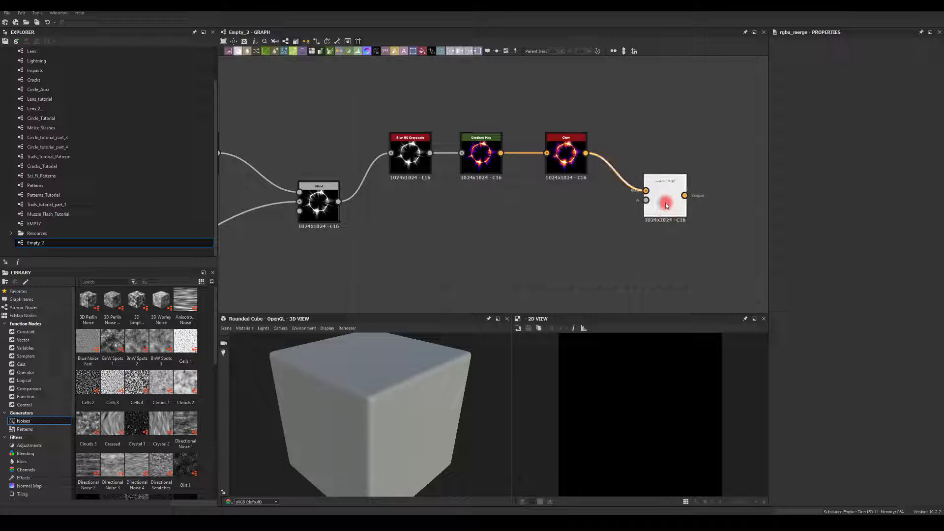
pyautogui.doubleClick(666, 205)
pyautogui.moveTo(536, 228); pyautogui.dragTo(568, 154, button='middle')
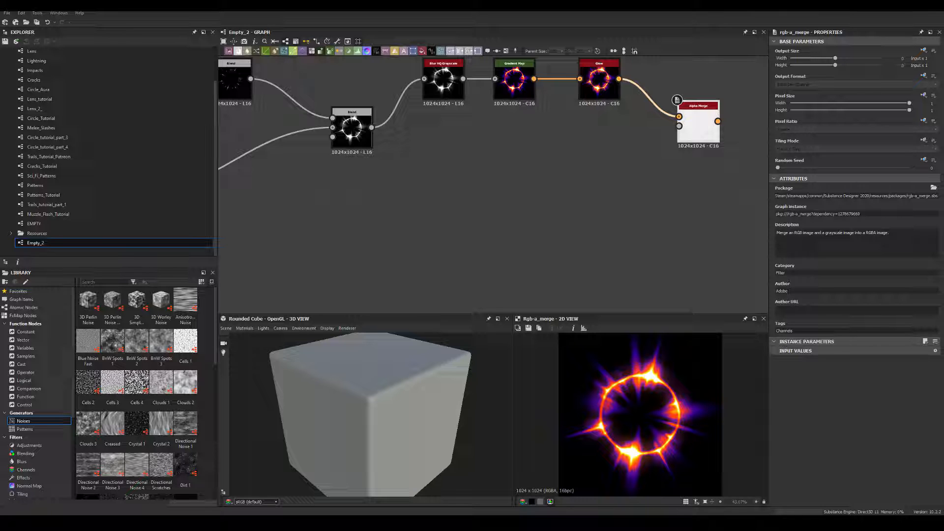
pyautogui.click(360, 129)
pyautogui.moveTo(372, 127); pyautogui.dragTo(679, 126)
pyautogui.click(699, 124)
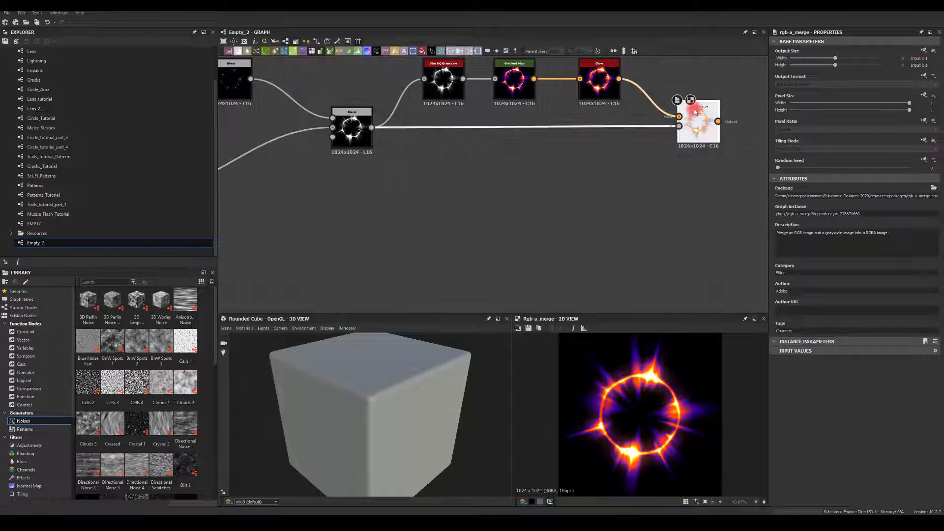
pyautogui.click(532, 502)
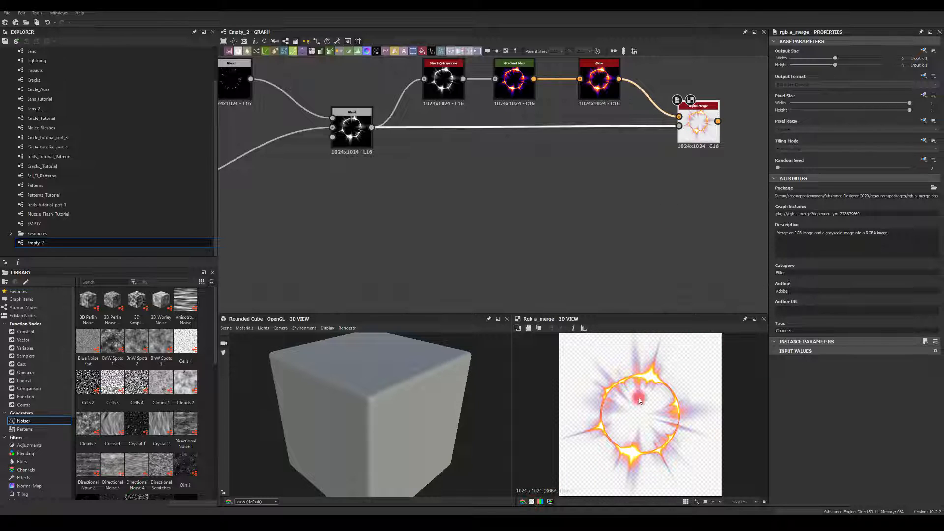
# - Insert a Levels node between the final Blend and the alpha input of Alpha Merge, and preview Alpha Merge in the 2D view
pyautogui.moveTo(376, 130); pyautogui.dragTo(466, 166)
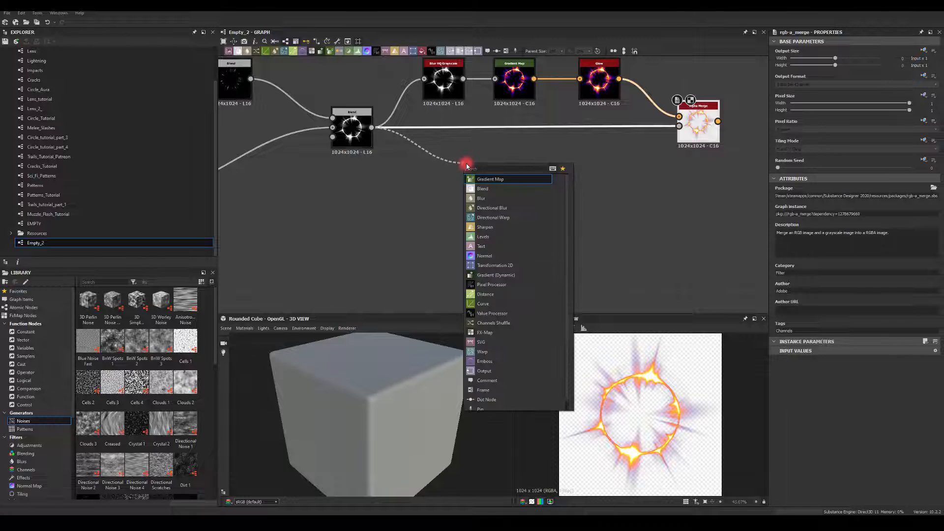
pyautogui.write('lev')
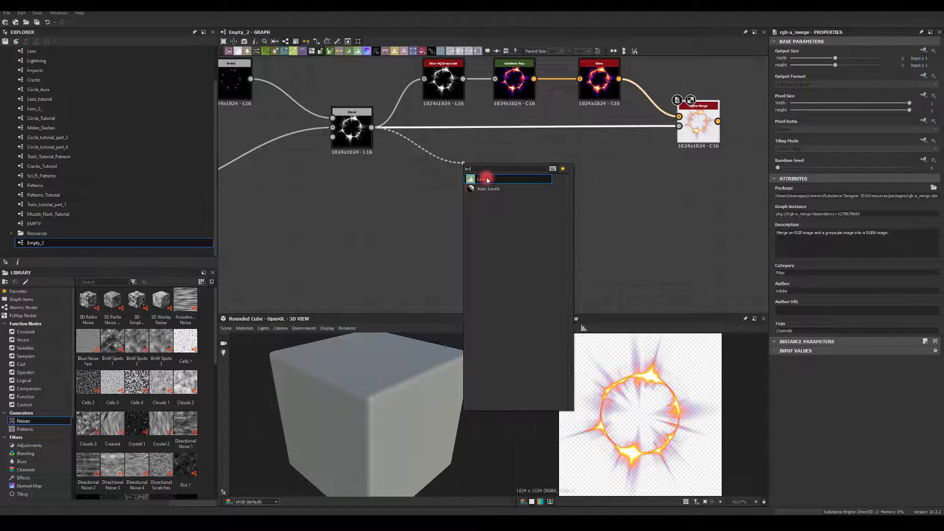
pyautogui.click(487, 180)
pyautogui.moveTo(505, 164); pyautogui.dragTo(697, 129)
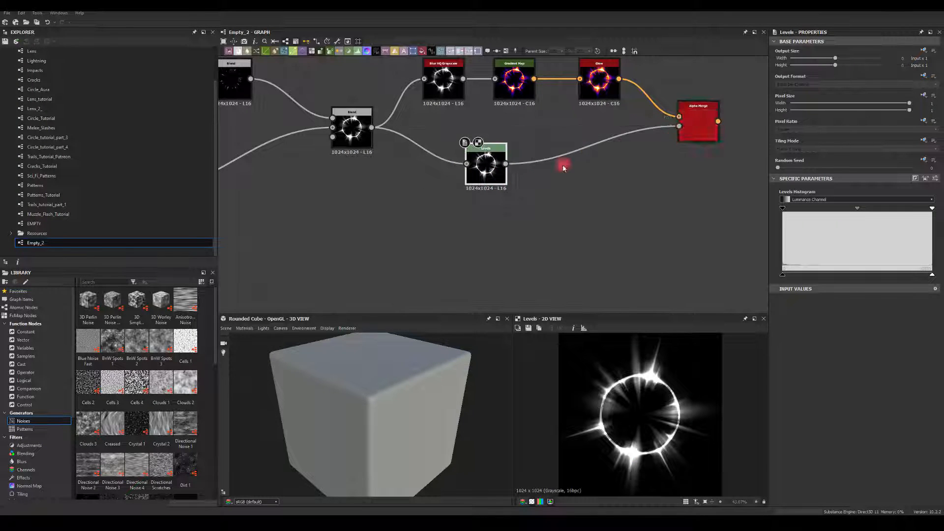
pyautogui.doubleClick(711, 132)
# - Strengthen the alpha in Levels by lowering the input white point to just over half the range, with the midtone point midway below it
pyautogui.click(493, 162)
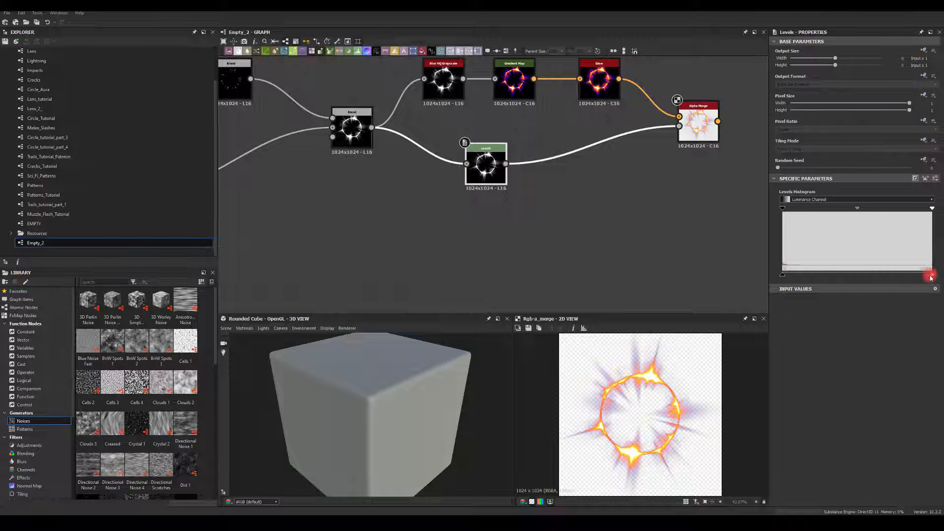
pyautogui.moveTo(931, 277)
pyautogui.mouseDown()
pyautogui.moveTo(892, 276)
pyautogui.moveTo(931, 275)
pyautogui.mouseUp()
pyautogui.moveTo(856, 210); pyautogui.dragTo(851, 209)
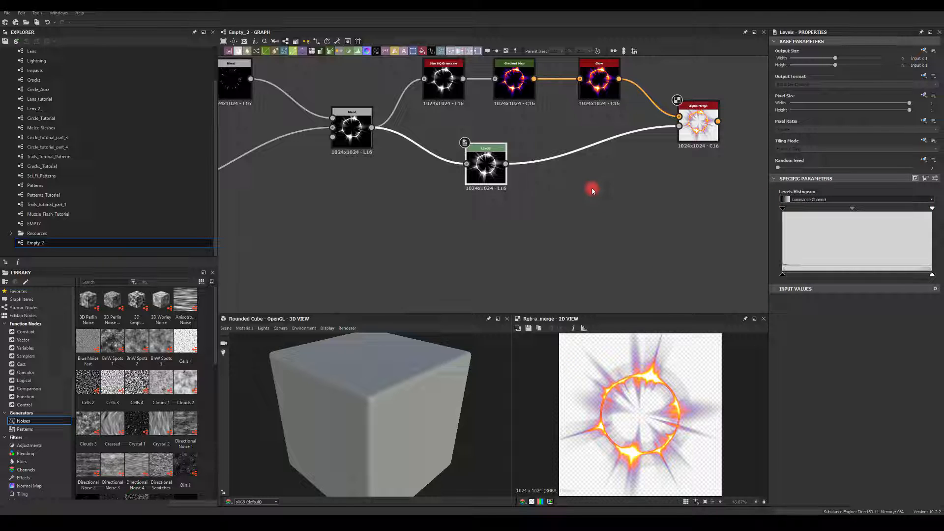
pyautogui.moveTo(934, 209); pyautogui.dragTo(875, 210)
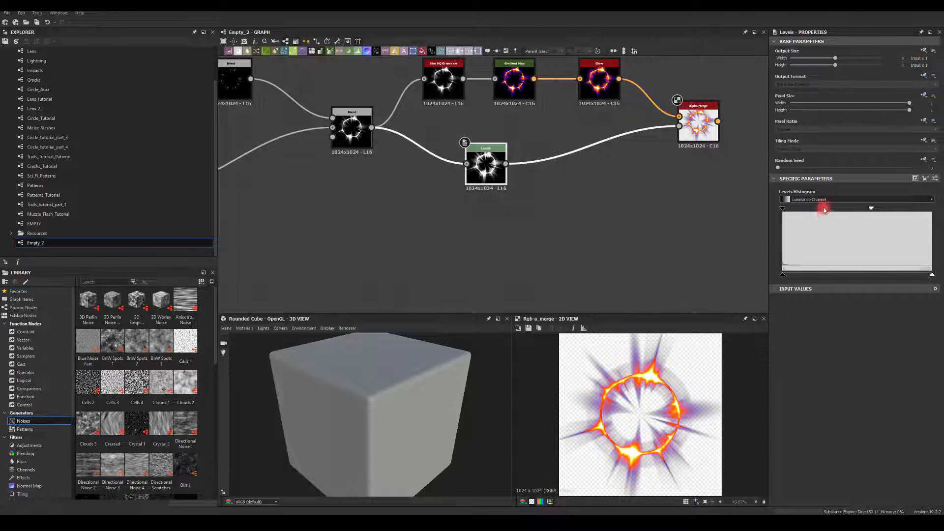
pyautogui.moveTo(824, 208); pyautogui.dragTo(826, 209)
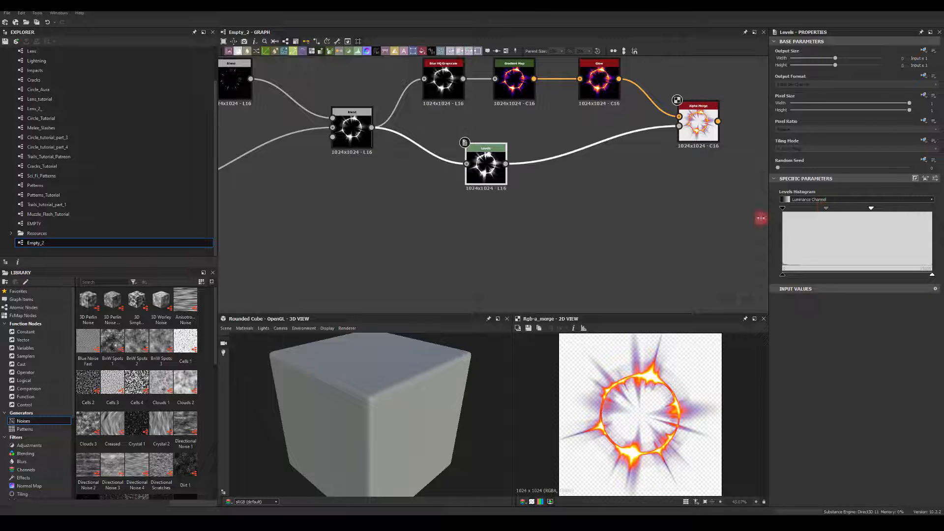
pyautogui.click(583, 235)
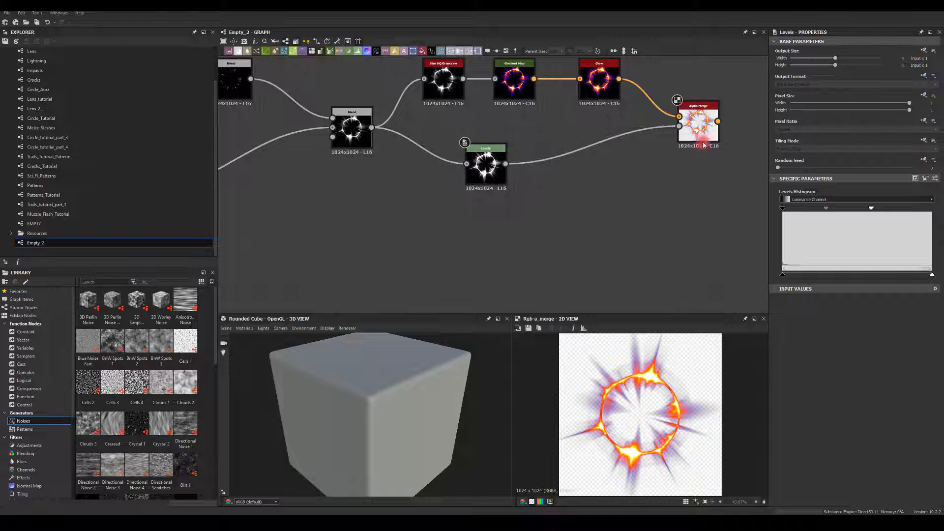
# - Move the Alpha Merge node slightly closer to the Glow and preview the Glow output in the 2D view
pyautogui.moveTo(701, 124); pyautogui.dragTo(686, 124)
pyautogui.click(574, 281)
pyautogui.doubleClick(599, 81)
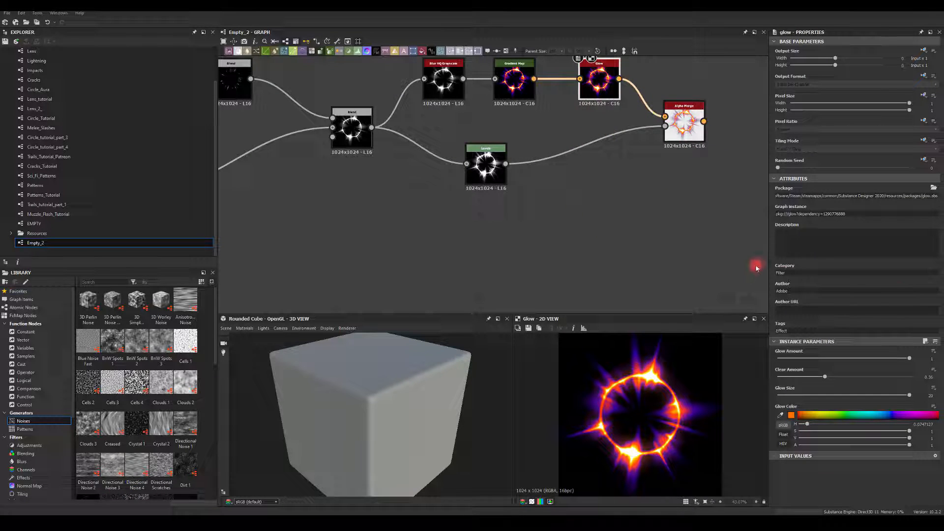
# - Review the whole node graph from the starting shapes through the Blend chain to the final output nodes
pyautogui.moveTo(642, 210); pyautogui.dragTo(670, 209, button='middle')
pyautogui.scroll(-3, 662, 206)
pyautogui.moveTo(505, 226); pyautogui.dragTo(594, 219, button='middle')
pyautogui.scroll(-2, 594, 219)
pyautogui.moveTo(538, 228); pyautogui.dragTo(582, 211, button='middle')
pyautogui.moveTo(678, 223); pyautogui.dragTo(641, 215, button='middle')
pyautogui.moveTo(439, 189); pyautogui.dragTo(583, 190, button='middle')
pyautogui.scroll(-1, 582, 186)
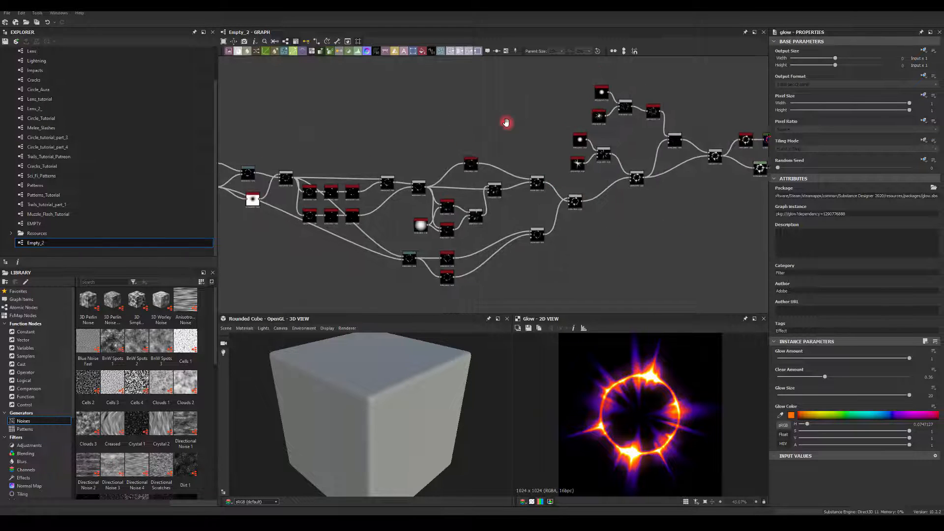
pyautogui.moveTo(506, 122); pyautogui.dragTo(603, 102, button='middle')
pyautogui.moveTo(428, 247); pyautogui.dragTo(461, 230, button='middle')
pyautogui.scroll(2, 460, 230)
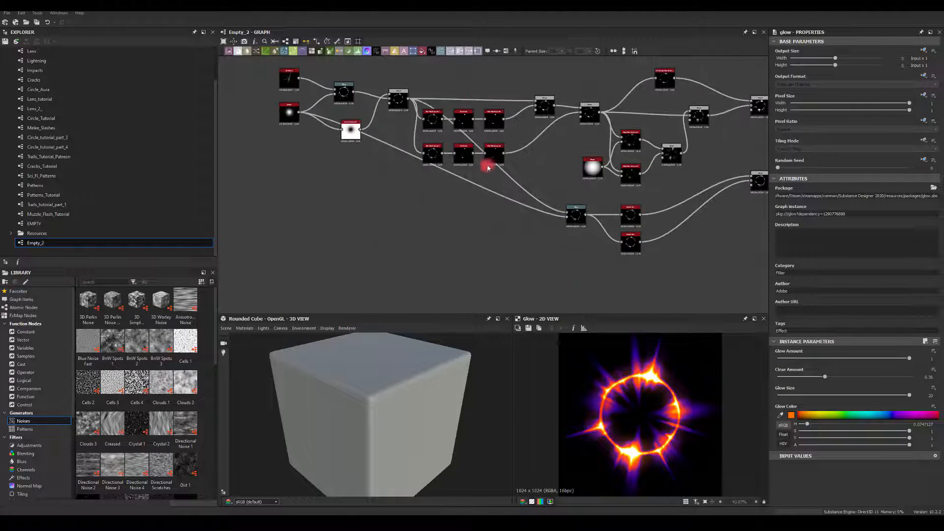
pyautogui.moveTo(562, 166); pyautogui.dragTo(470, 160, button='middle')
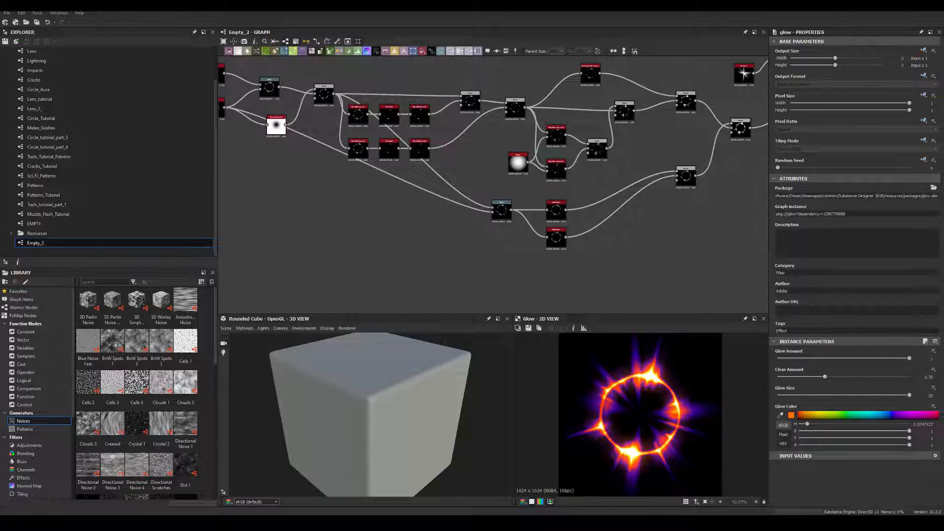
pyautogui.moveTo(726, 202); pyautogui.dragTo(411, 249, button='middle')
pyautogui.moveTo(689, 196); pyautogui.dragTo(539, 260, button='middle')
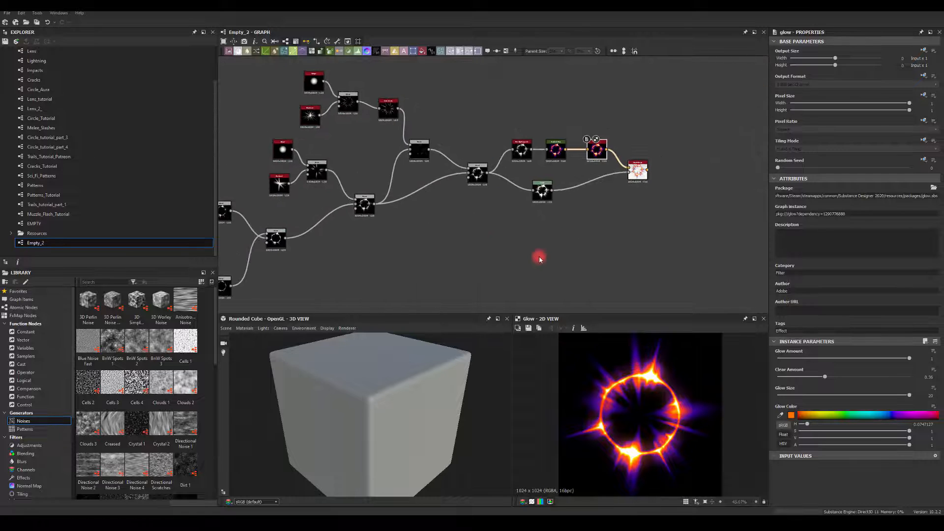
# - Move the Blur HQ, Gradient Map, Glow, Levels and Alpha Merge nodes together further right, making room after the final Blend
pyautogui.scroll(2, 572, 223)
pyautogui.moveTo(668, 84); pyautogui.dragTo(506, 197)
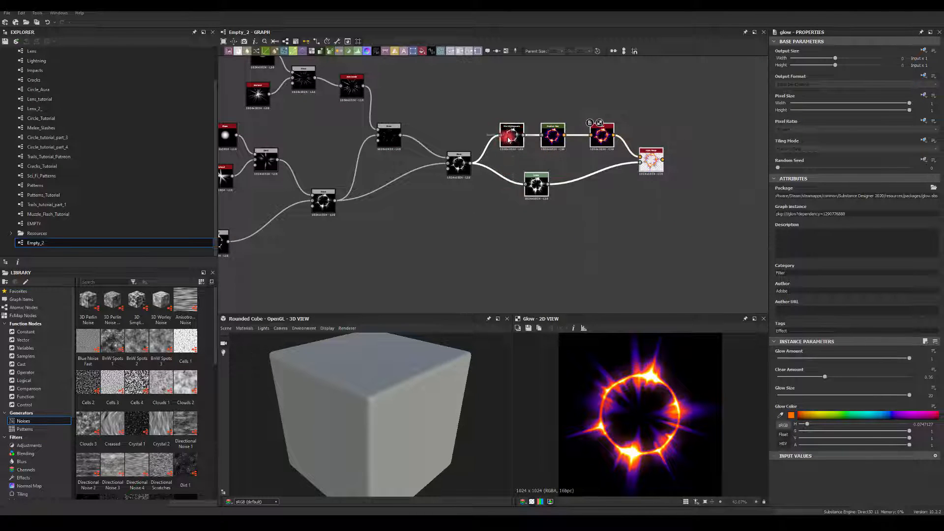
pyautogui.moveTo(515, 140); pyautogui.dragTo(614, 141)
pyautogui.click(575, 200)
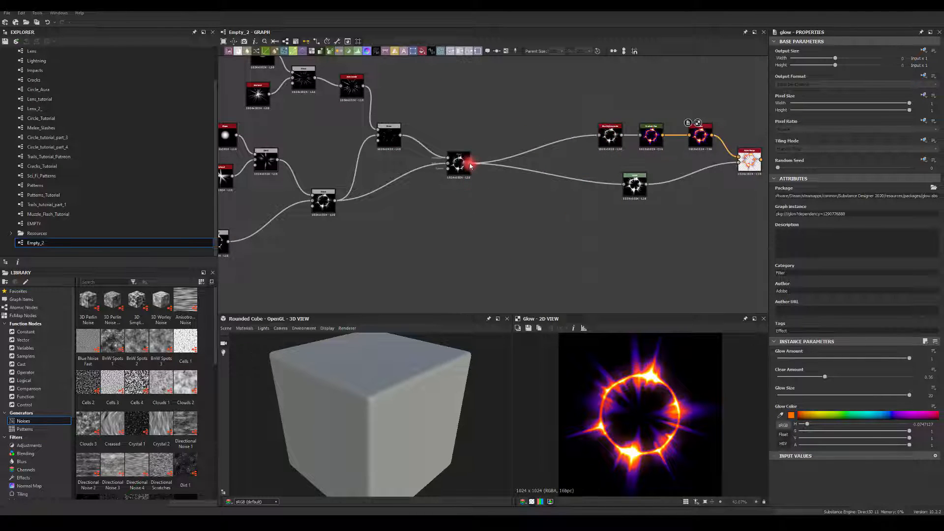
# - Add a Shape node below the final Blend and set its Size X to about 0.36
pyautogui.press('space')
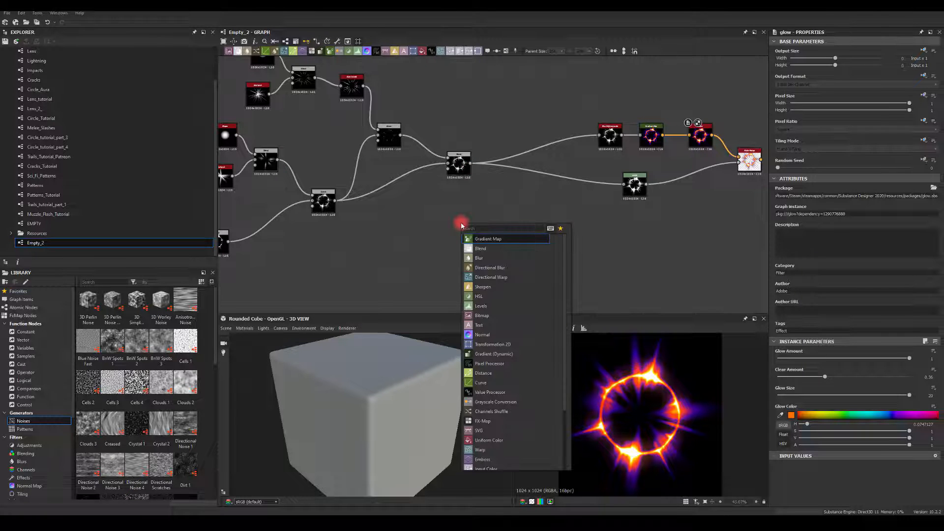
pyautogui.write('sha')
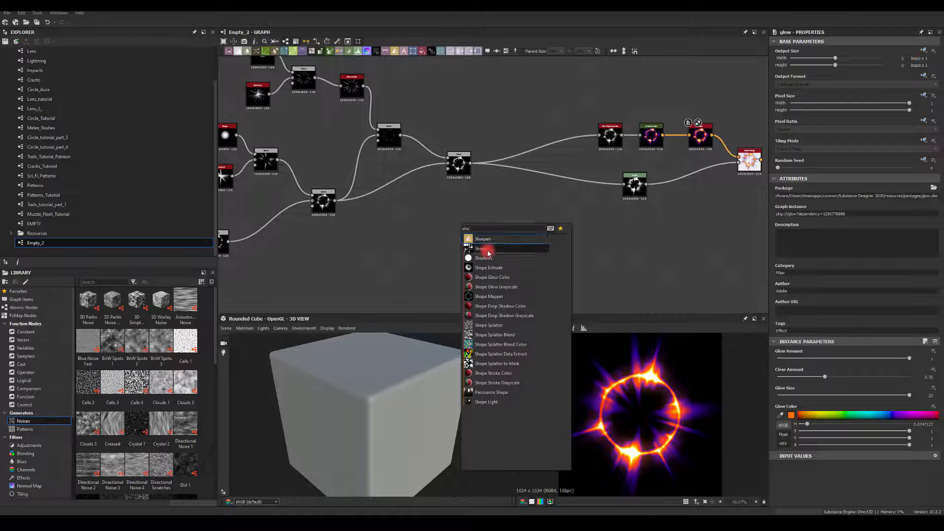
pyautogui.click(487, 248)
pyautogui.moveTo(480, 226); pyautogui.dragTo(436, 242)
pyautogui.moveTo(909, 415); pyautogui.dragTo(828, 409)
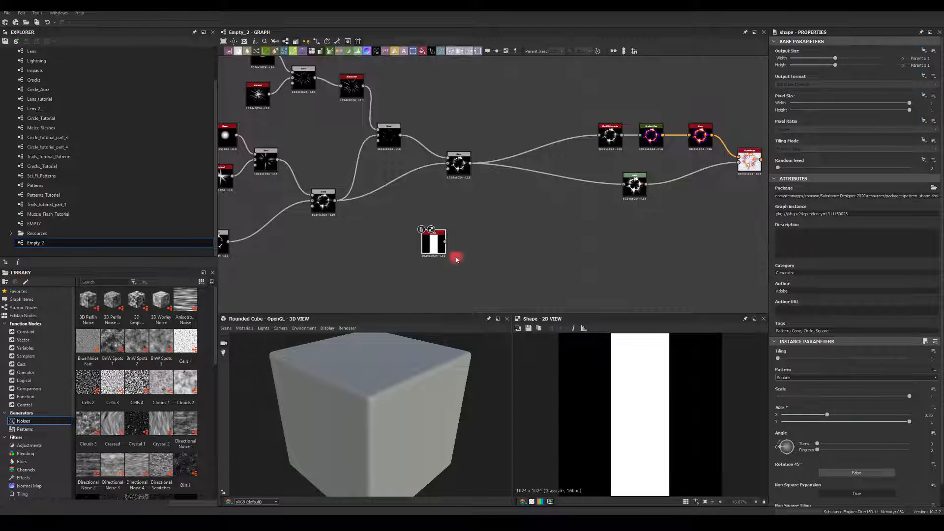
# - Connect a Shape Mapper to the Shape and set its Pattern Amount to 1, Width to 0 and Radius to 1
pyautogui.moveTo(445, 241); pyautogui.dragTo(499, 235)
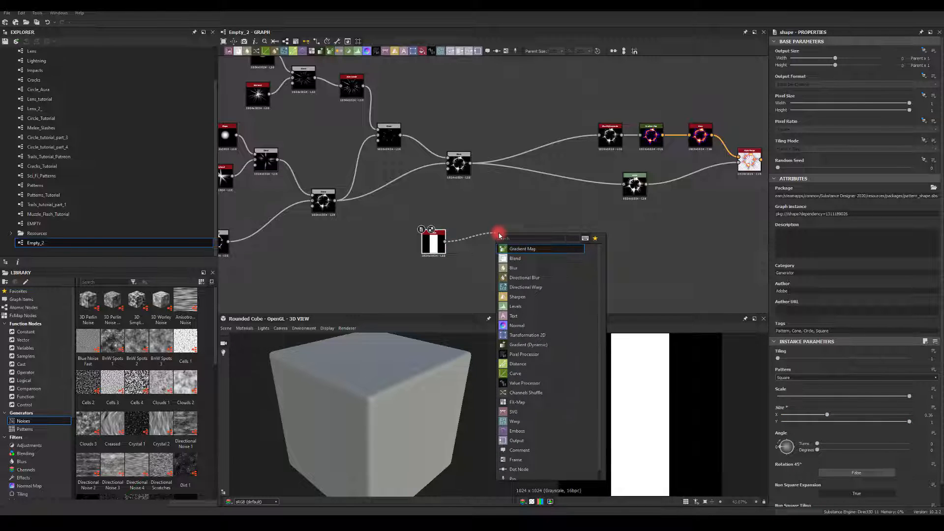
pyautogui.write('shape')
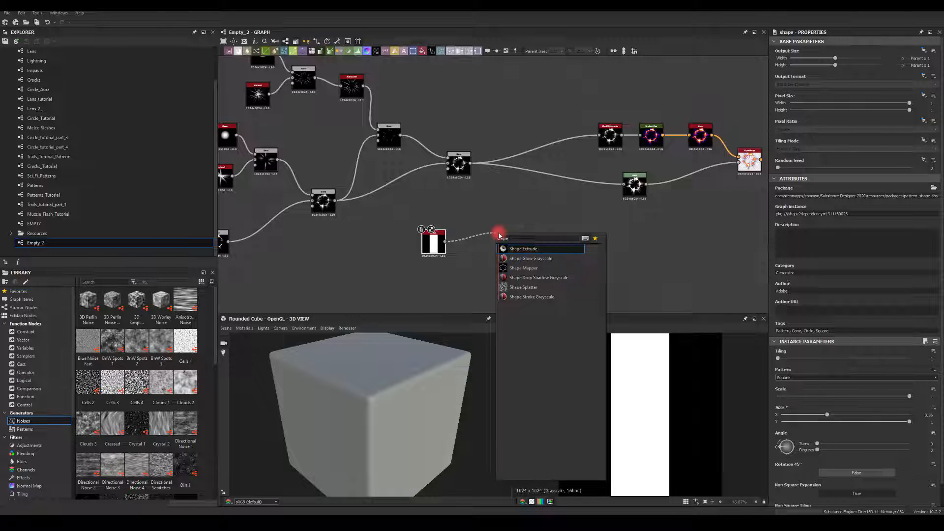
pyautogui.click(511, 269)
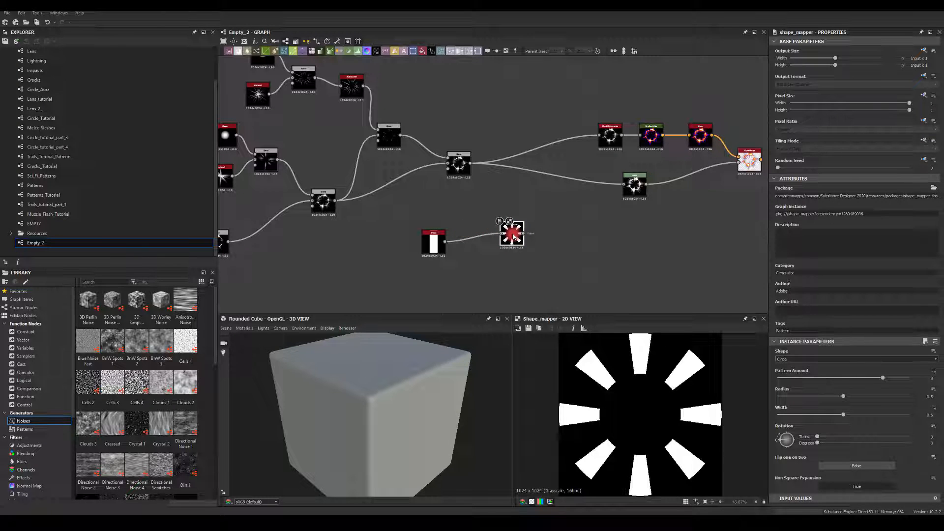
pyautogui.moveTo(797, 379); pyautogui.dragTo(790, 378)
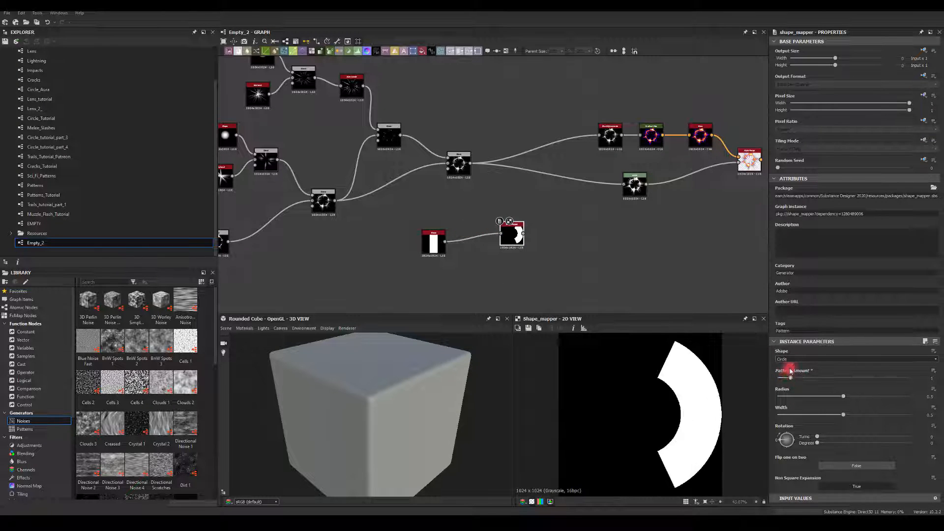
pyautogui.click(842, 414)
pyautogui.moveTo(842, 415); pyautogui.dragTo(769, 414)
pyautogui.moveTo(836, 402); pyautogui.dragTo(912, 406)
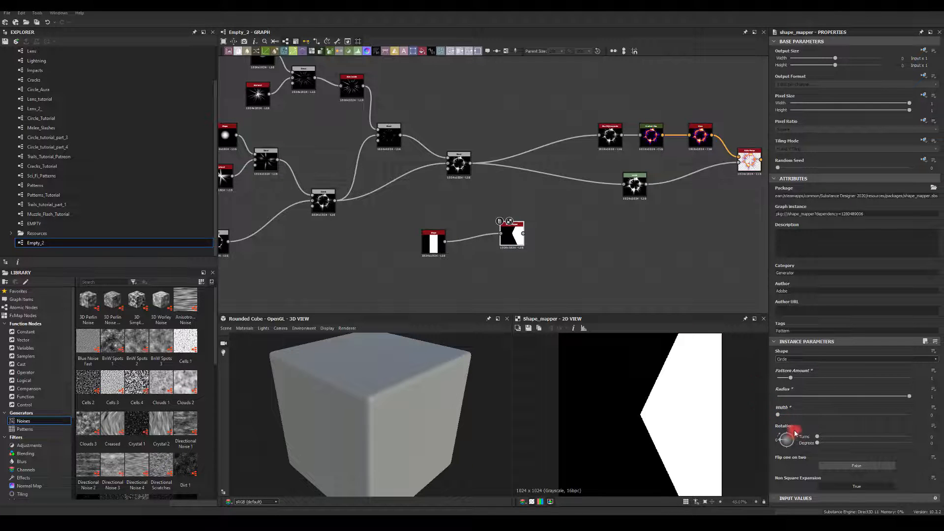
# - Widen the wedge mask by setting the Shape's Size X to 0.77
pyautogui.click(434, 246)
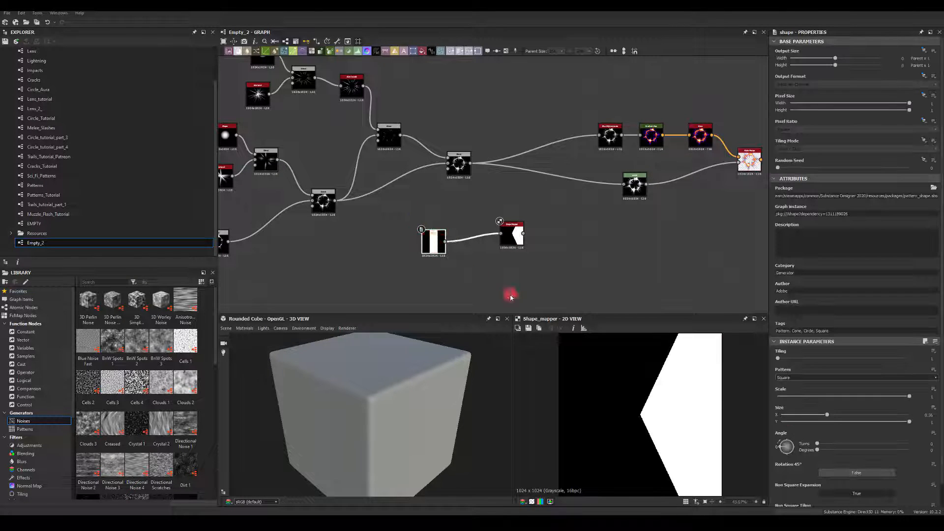
pyautogui.moveTo(828, 415); pyautogui.dragTo(879, 414)
pyautogui.moveTo(833, 446); pyautogui.dragTo(794, 449)
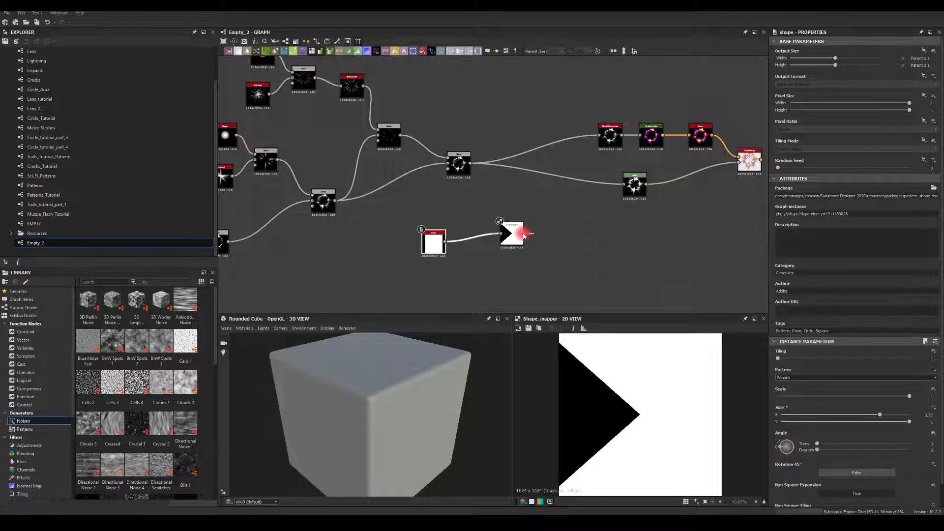
# - Add a Blur HQ Grayscale after the Shape Mapper, set its Tiling Mode to No Tiling and place it closer to the mapper
pyautogui.moveTo(523, 234); pyautogui.dragTo(581, 246)
pyautogui.write('bl')
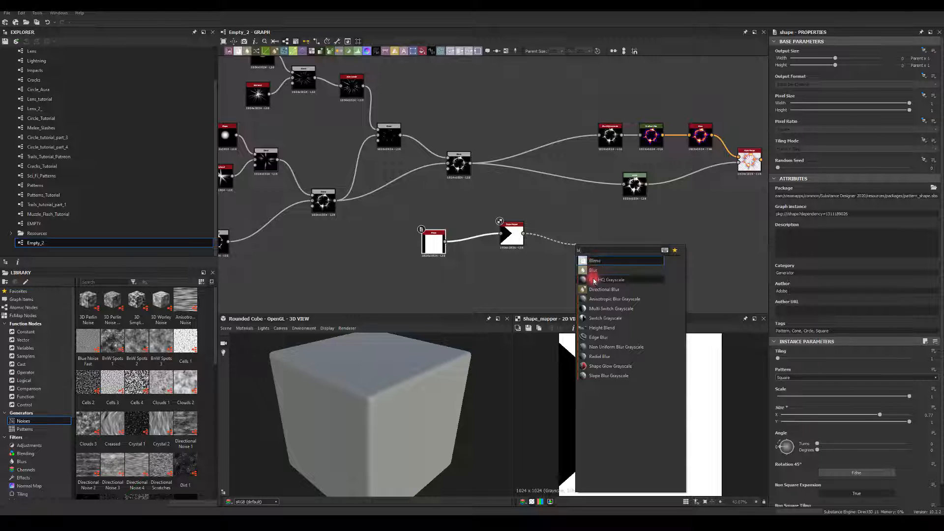
pyautogui.click(594, 279)
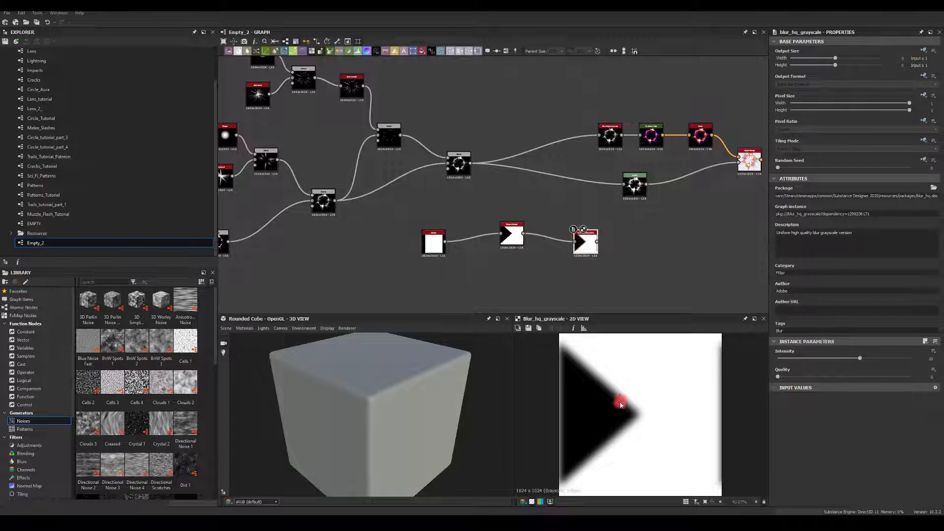
pyautogui.click(924, 141)
pyautogui.click(904, 168)
pyautogui.click(785, 149)
pyautogui.click(784, 155)
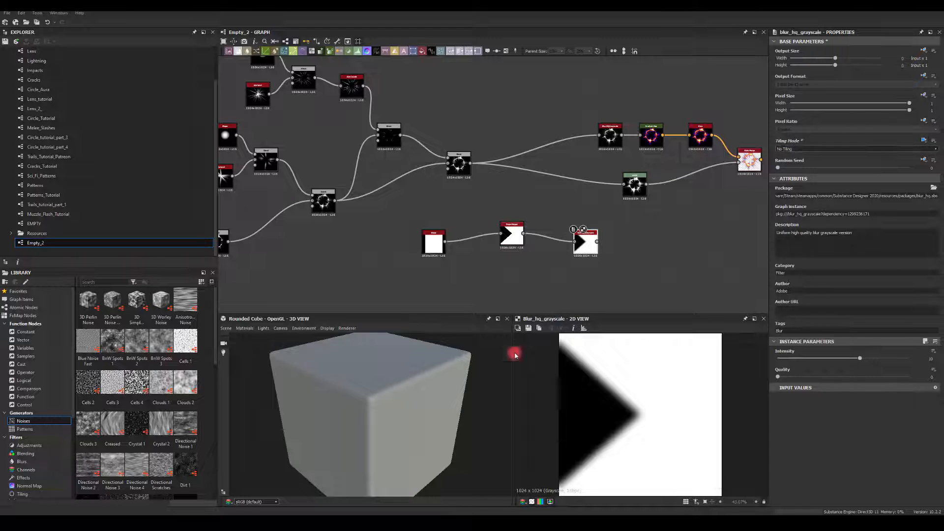
pyautogui.moveTo(584, 239)
pyautogui.mouseDown()
pyautogui.moveTo(556, 238)
pyautogui.moveTo(566, 239)
pyautogui.mouseUp()
# - Blend the final Blend's output with the blurred wedge mask in a new Blend node using Multiply mode
pyautogui.moveTo(605, 226); pyautogui.dragTo(566, 219, button='middle')
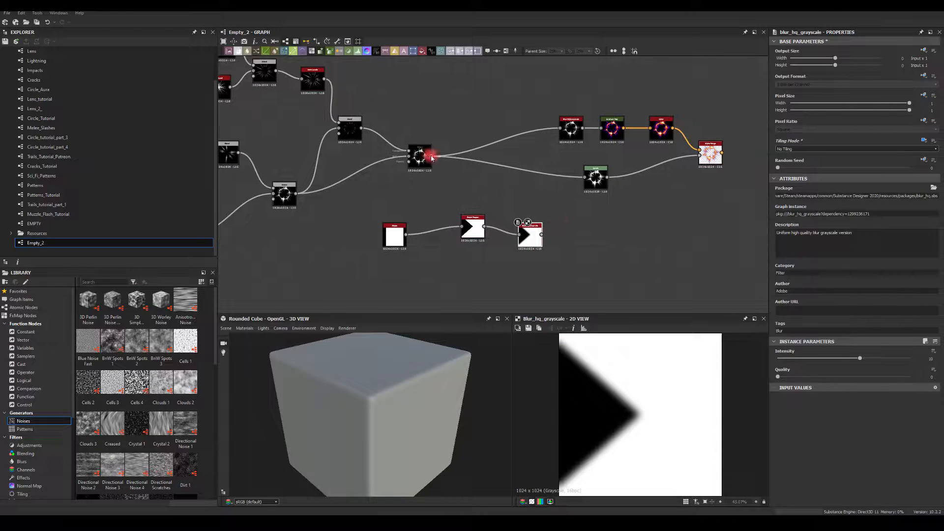
pyautogui.moveTo(431, 158); pyautogui.dragTo(532, 195)
pyautogui.write('bl')
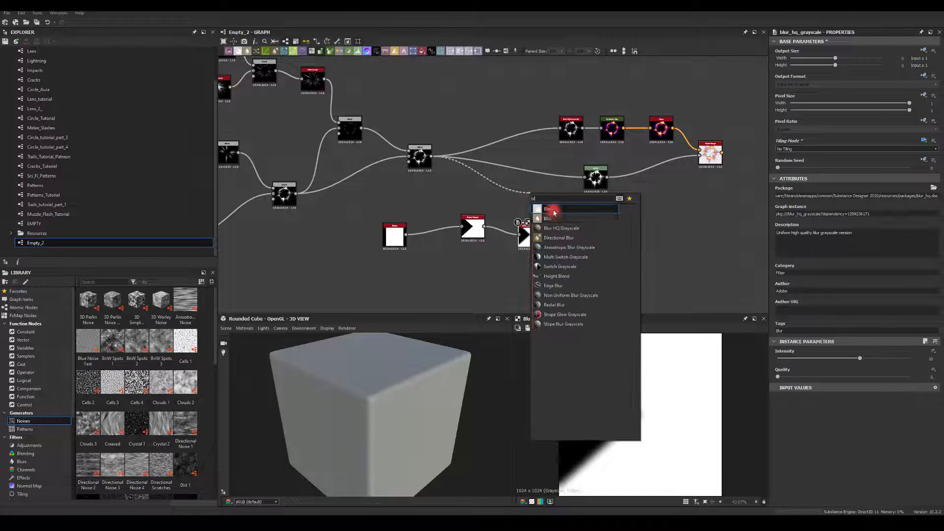
pyautogui.click(550, 210)
pyautogui.moveTo(541, 233); pyautogui.dragTo(526, 193)
pyautogui.click(787, 215)
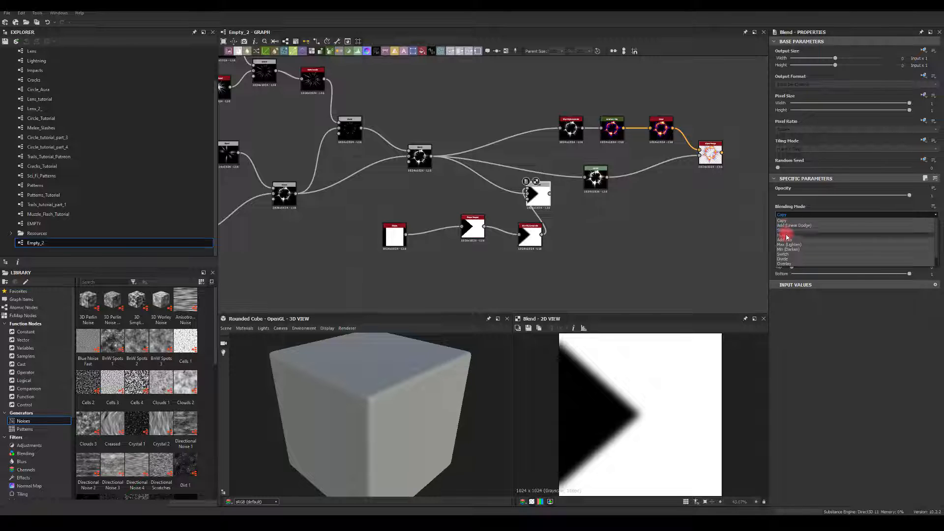
pyautogui.click(787, 237)
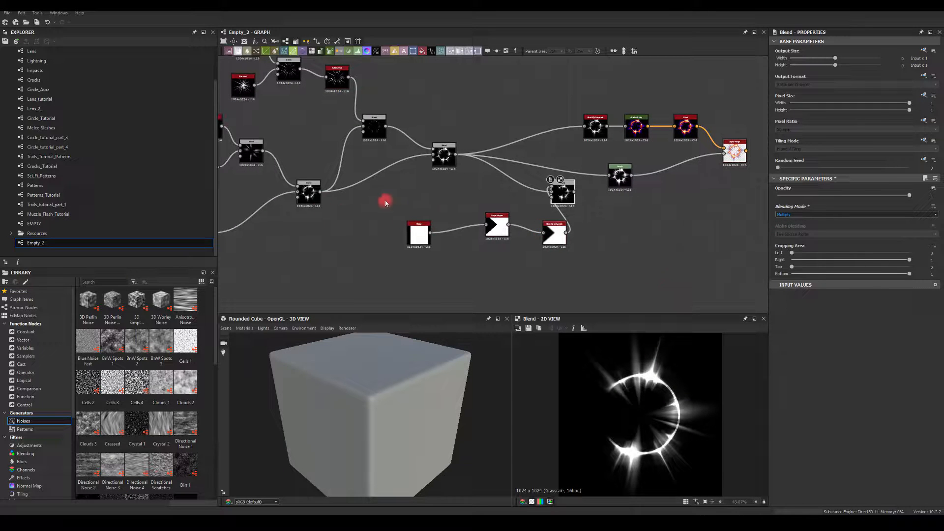
# - Arrange the Shape, Shape Mapper and Blur HQ nodes further left in a row, and set the Shape's Size X to 0.37
pyautogui.moveTo(385, 203); pyautogui.dragTo(503, 232)
pyautogui.click(475, 219)
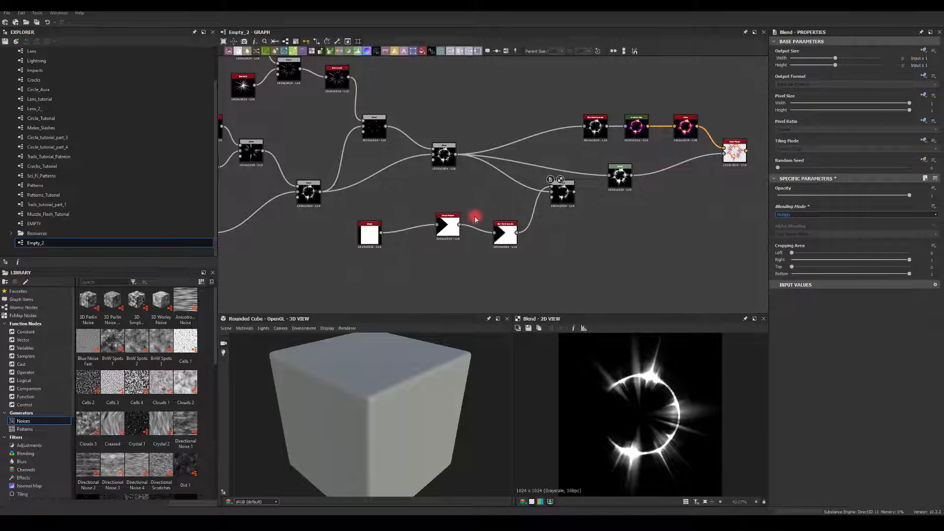
pyautogui.click(369, 232)
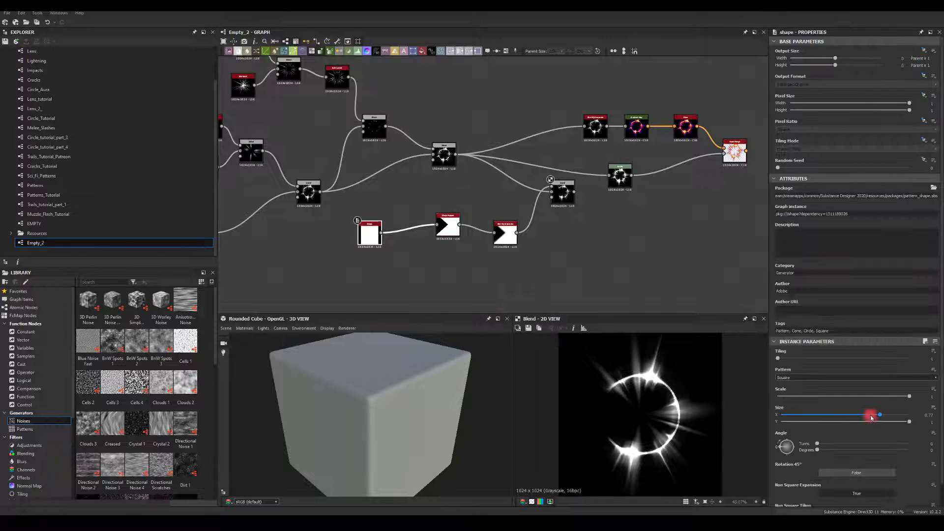
pyautogui.moveTo(880, 414); pyautogui.dragTo(828, 417)
pyautogui.moveTo(440, 234); pyautogui.dragTo(414, 242)
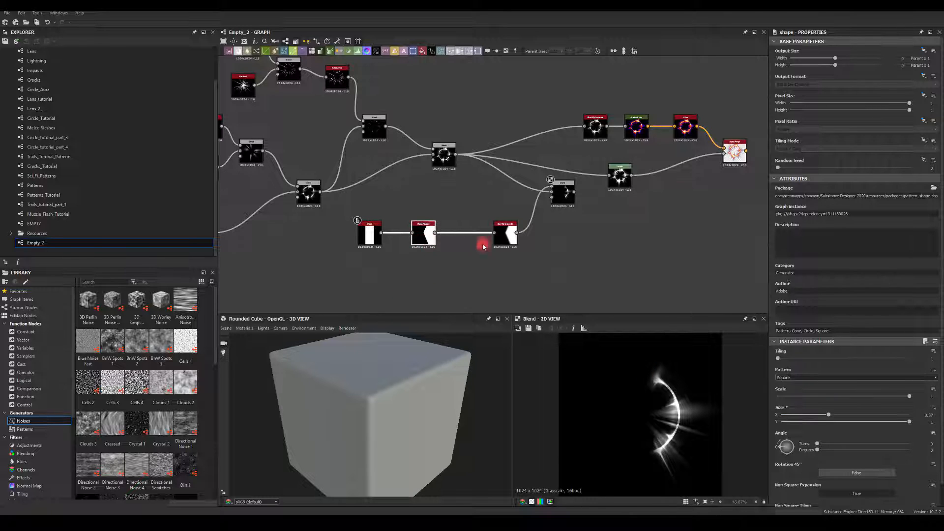
# - Set the wedge mask's Blur HQ intensity to about 2.22 and the Shape Mapper's rotation to about 0.32 turns
pyautogui.click(505, 235)
pyautogui.moveTo(863, 361); pyautogui.dragTo(797, 365)
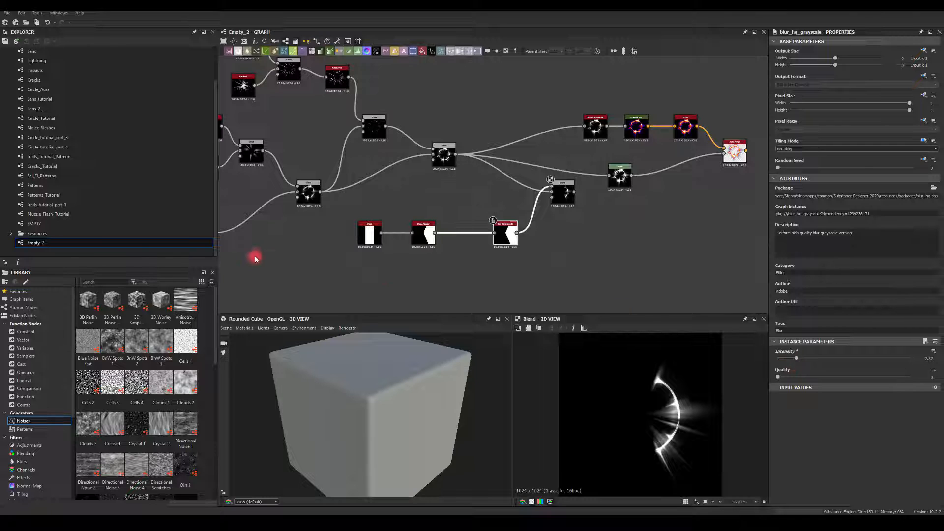
pyautogui.click(430, 235)
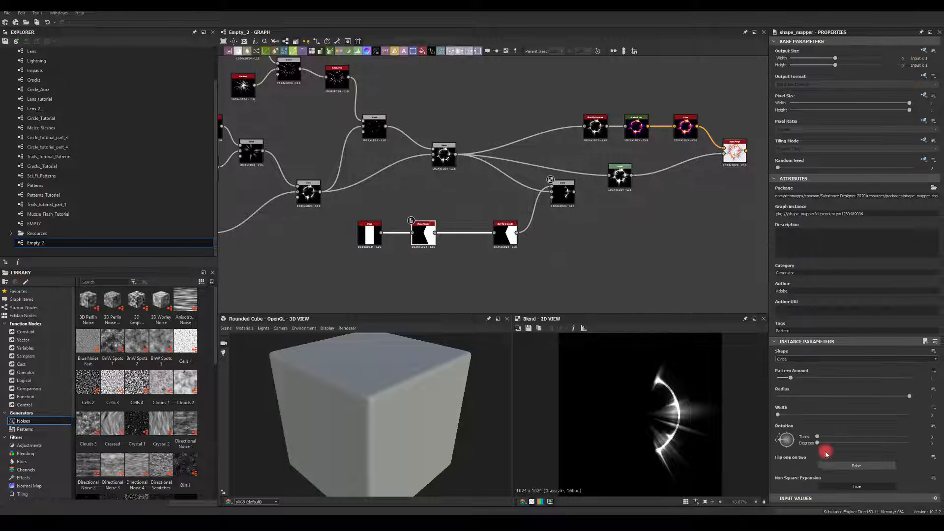
pyautogui.moveTo(820, 446); pyautogui.dragTo(885, 432)
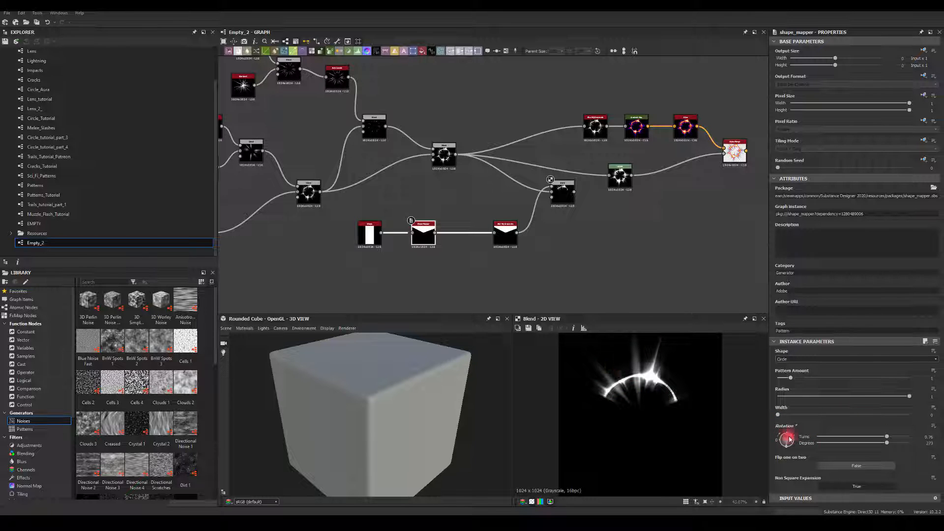
pyautogui.moveTo(893, 437); pyautogui.dragTo(846, 453)
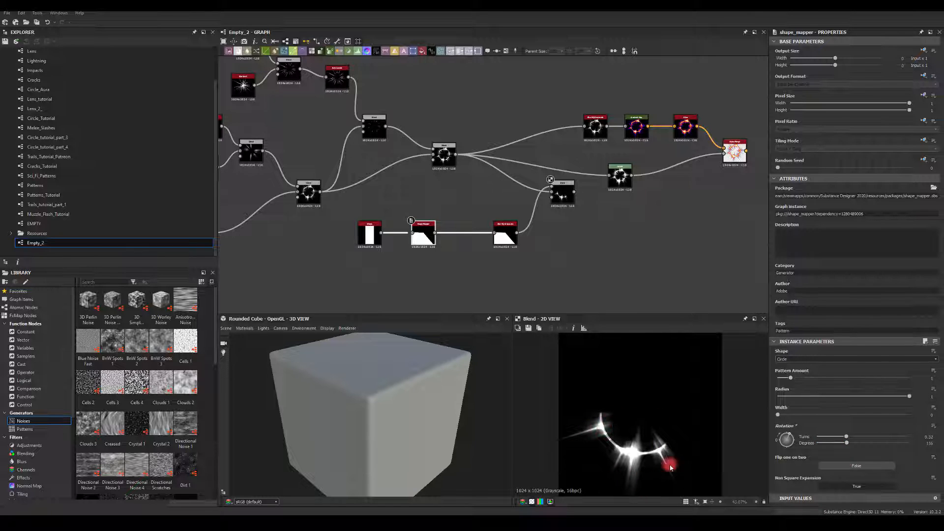
# - Narrow the wedge mask by setting the Shape's Size X to 0.17, and set the Shape Mapper's rotation to about 0.3 turns
pyautogui.click(369, 231)
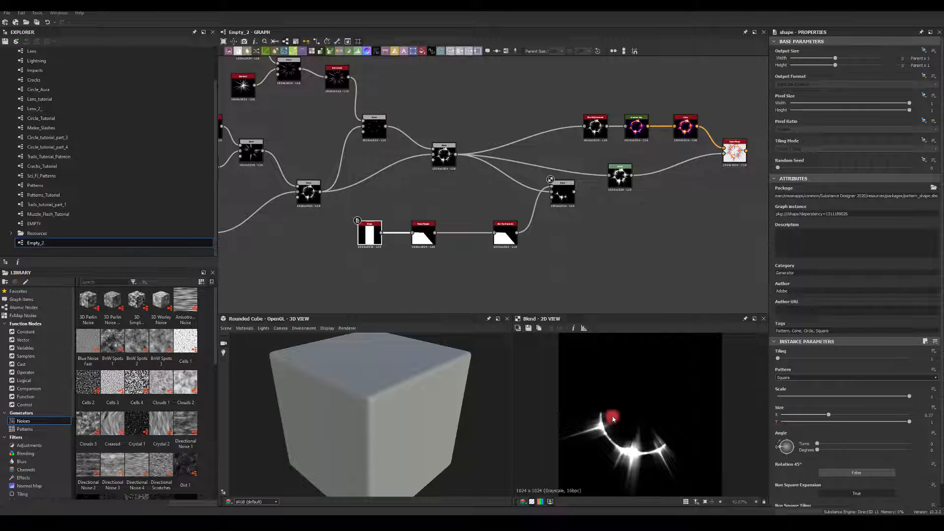
pyautogui.moveTo(829, 416); pyautogui.dragTo(801, 421)
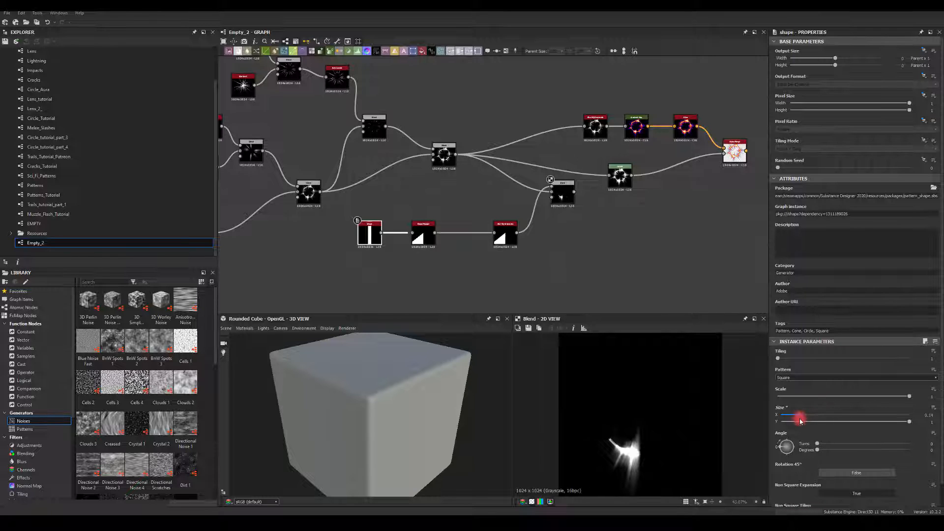
pyautogui.click(423, 232)
pyautogui.moveTo(847, 447); pyautogui.dragTo(847, 444)
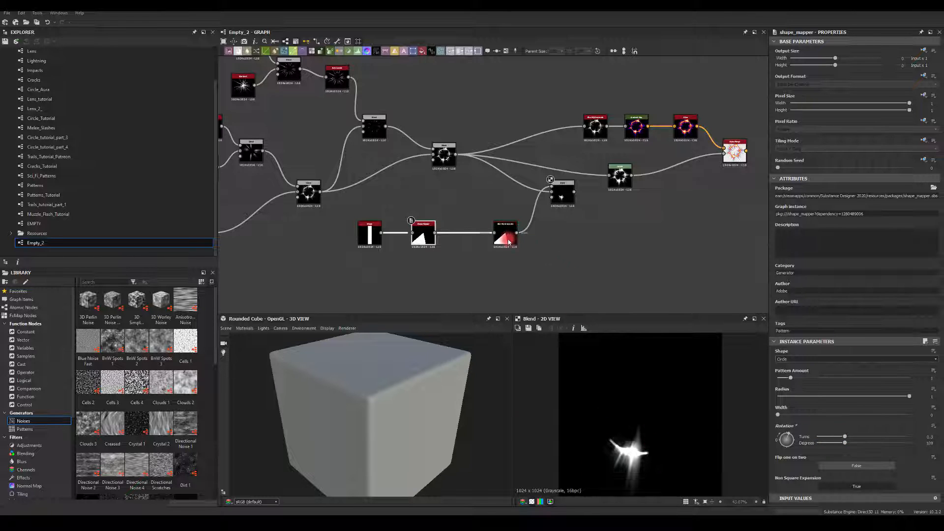
# - Move the wedge's Blur HQ and Blend nodes closer together and add a Transformation 2D node after the masking Blend
pyautogui.moveTo(506, 235); pyautogui.dragTo(482, 235)
pyautogui.moveTo(539, 209); pyautogui.dragTo(581, 212)
pyautogui.write('tr')
pyautogui.click(594, 225)
pyautogui.doubleClick(593, 210)
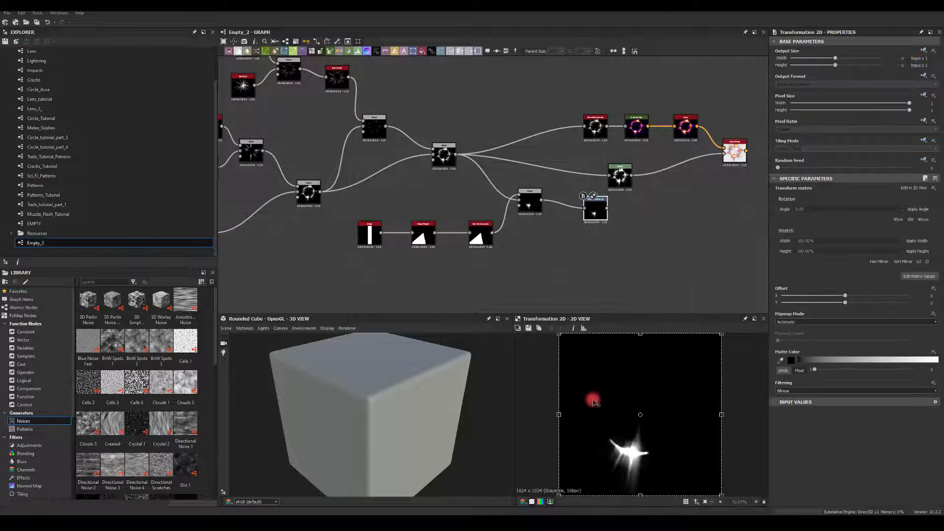
# - Offset the masked spike fragment in the Transformation 2D to the canvas centre, about -0.02 in X and 0.24 in Y
pyautogui.moveTo(593, 401); pyautogui.dragTo(604, 386)
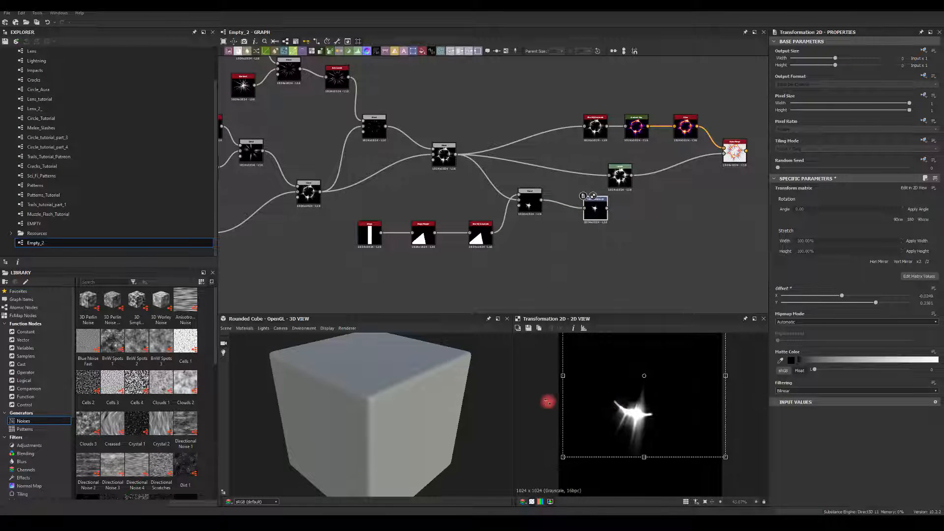
pyautogui.click(547, 297)
pyautogui.scroll(-2, 629, 402)
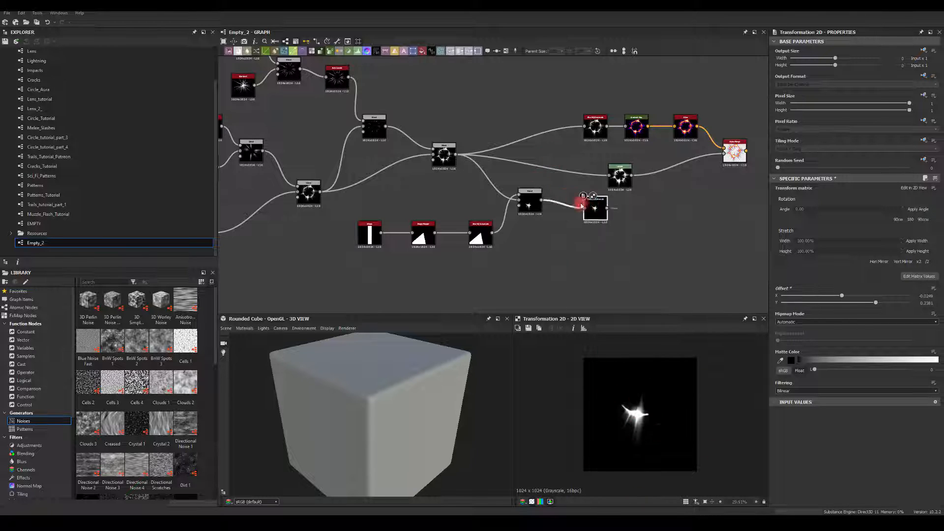
# - Feed the Transformation 2D output into the Blur HQ before the Gradient Map and preview the Glow node
pyautogui.moveTo(585, 202); pyautogui.dragTo(584, 127)
pyautogui.click(687, 128)
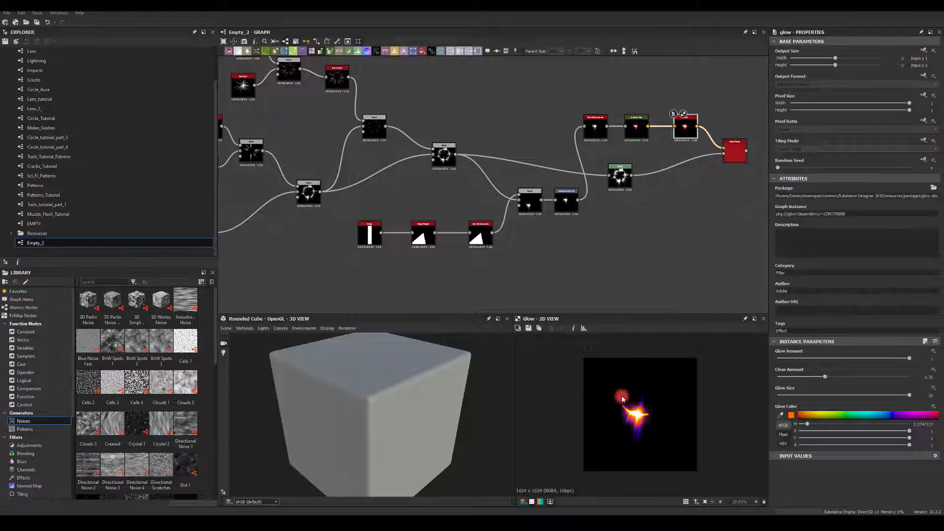
# - Isolate a different spike by setting the Shape Mapper's rotation to about 0.44 turns and the Shape's Size X to about 0.08
pyautogui.click(423, 235)
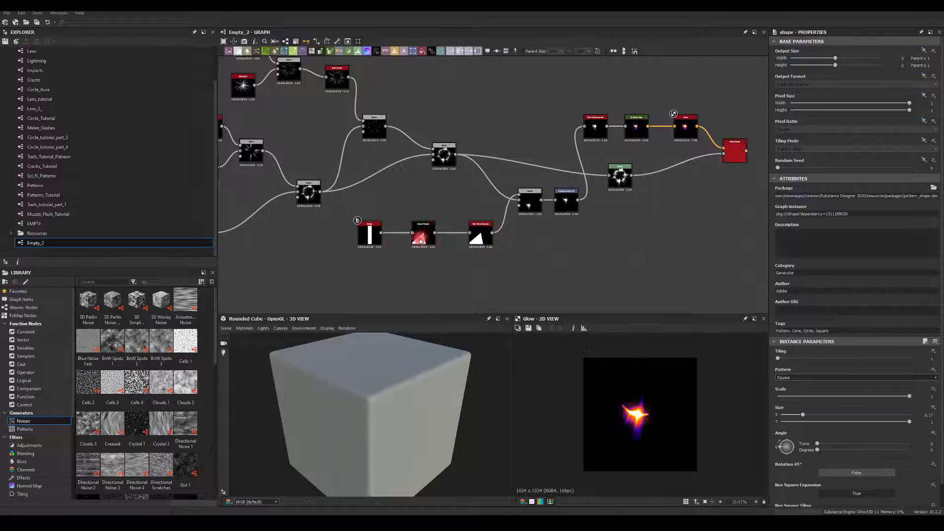
pyautogui.moveTo(846, 443); pyautogui.dragTo(857, 439)
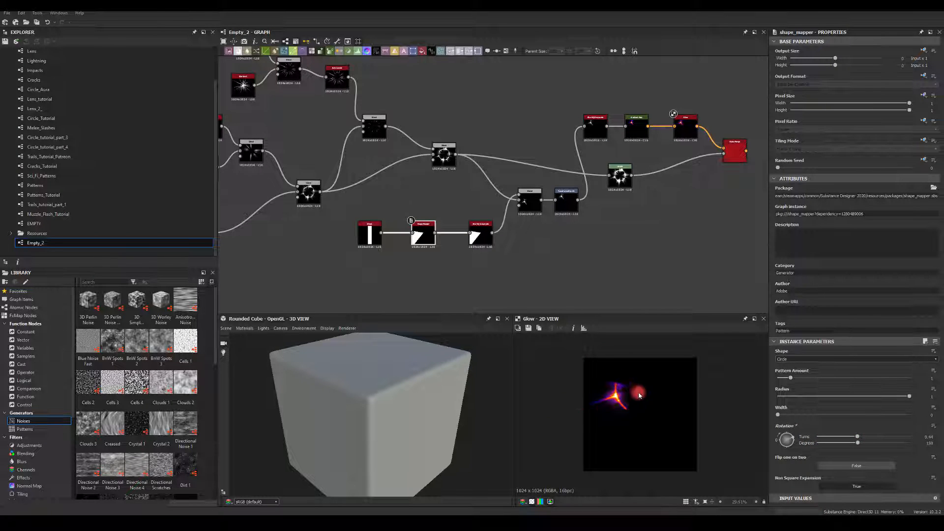
pyautogui.click(365, 226)
pyautogui.click(806, 419)
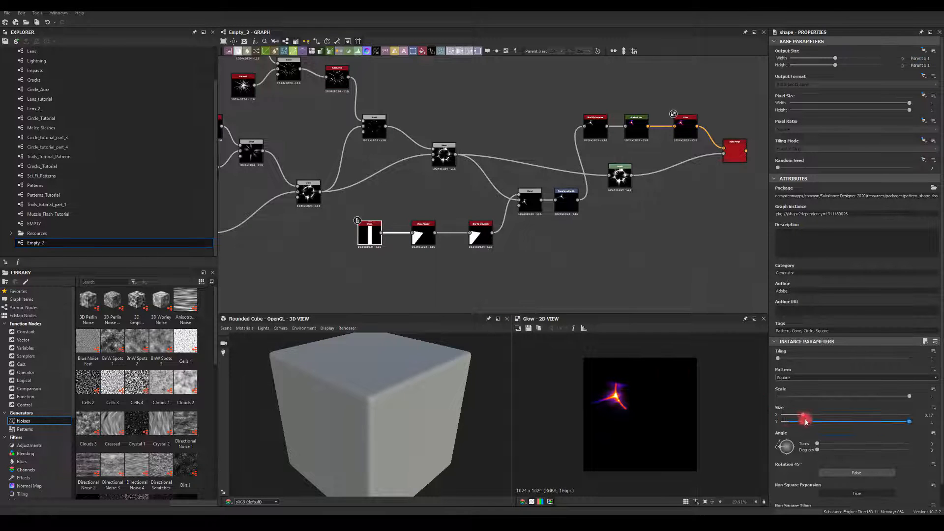
pyautogui.moveTo(804, 416); pyautogui.dragTo(792, 416)
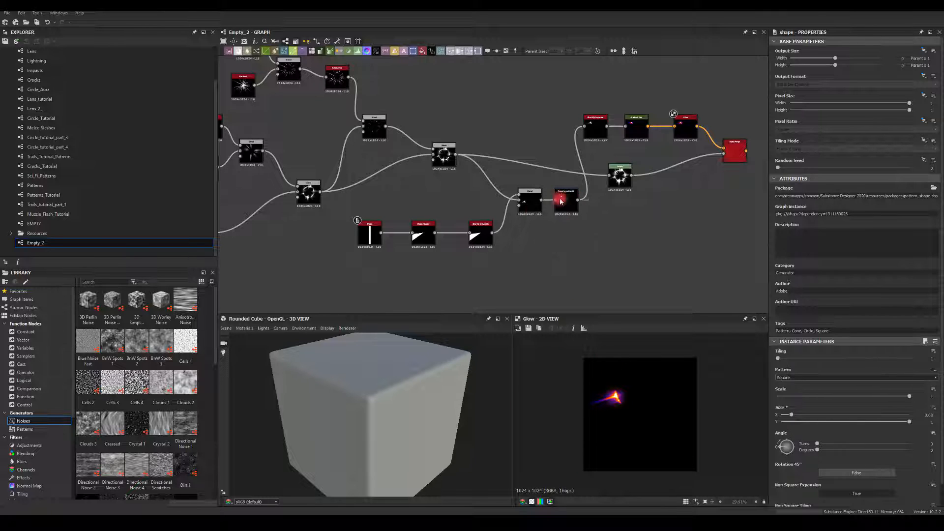
# - Reconnect the full ring Blend to the Blur HQ before the Gradient Map and preview the complete ring in the Glow node
pyautogui.moveTo(455, 155); pyautogui.dragTo(585, 126)
pyautogui.click(681, 124)
pyautogui.scroll(4, 628, 432)
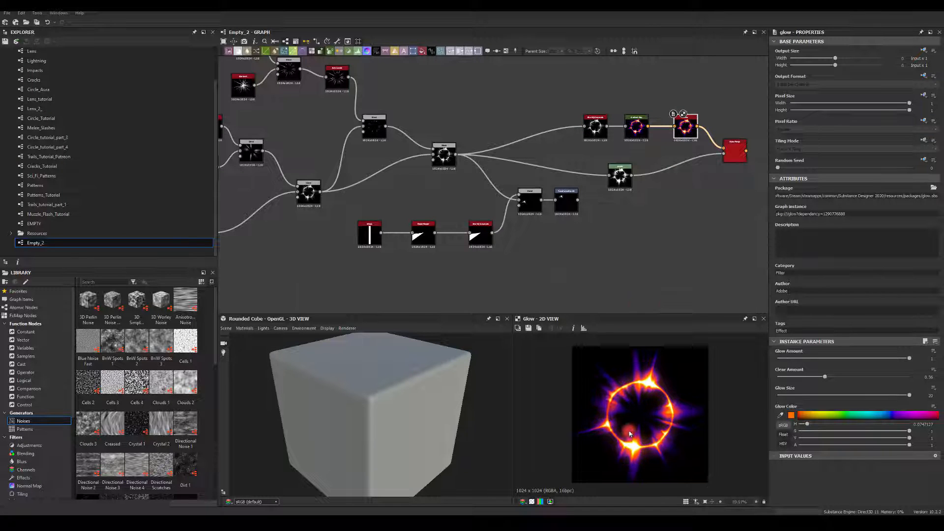
pyautogui.moveTo(586, 216); pyautogui.dragTo(547, 222, button='middle')
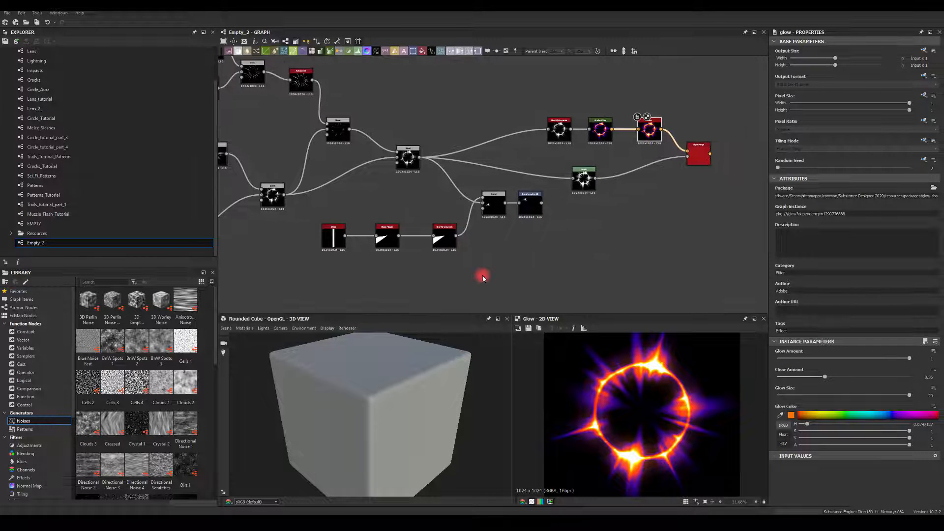
pyautogui.moveTo(566, 260); pyautogui.dragTo(532, 246, button='middle')
pyautogui.scroll(-3, 642, 391)
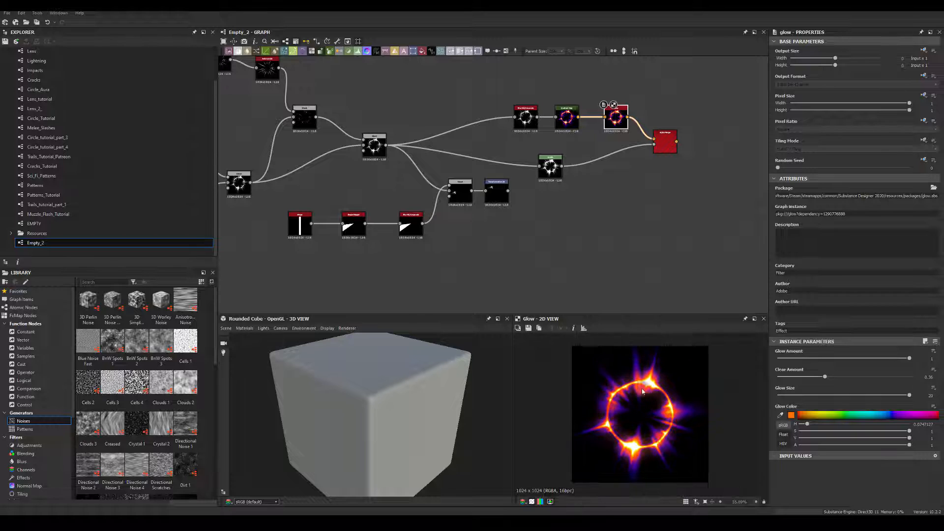
pyautogui.scroll(1, 596, 398)
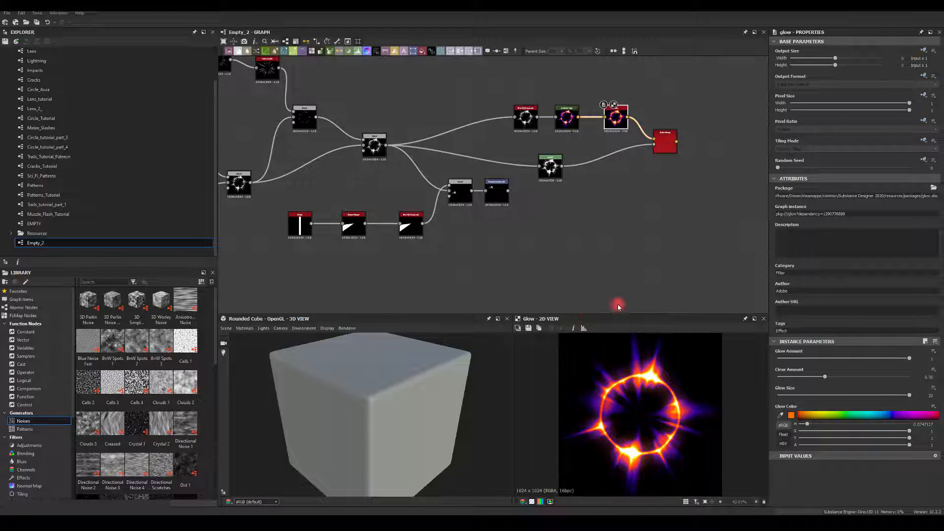